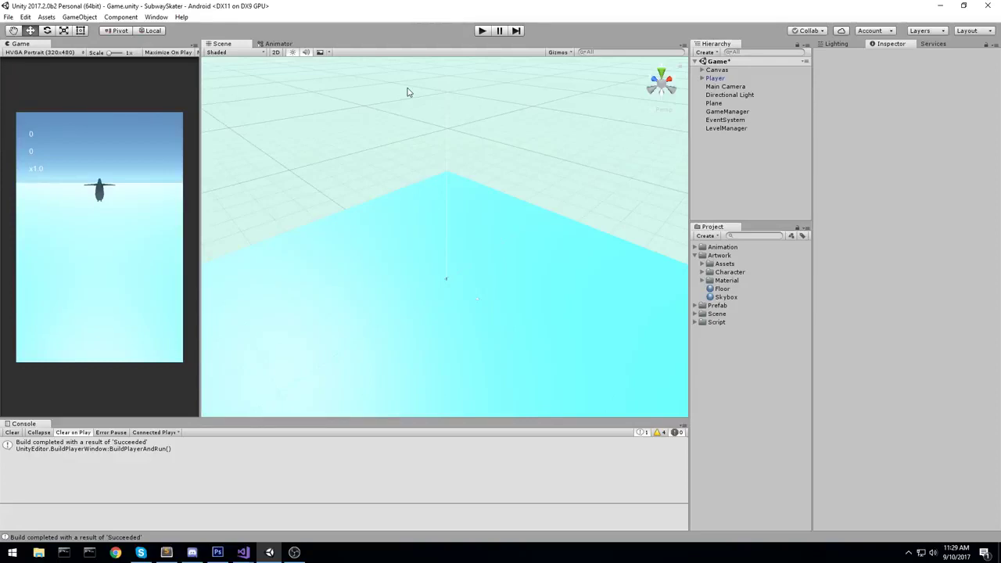
- Run the game and examine the spawned obstacle lanes and the penguin in the scene from several angles
key("ctrl+p")
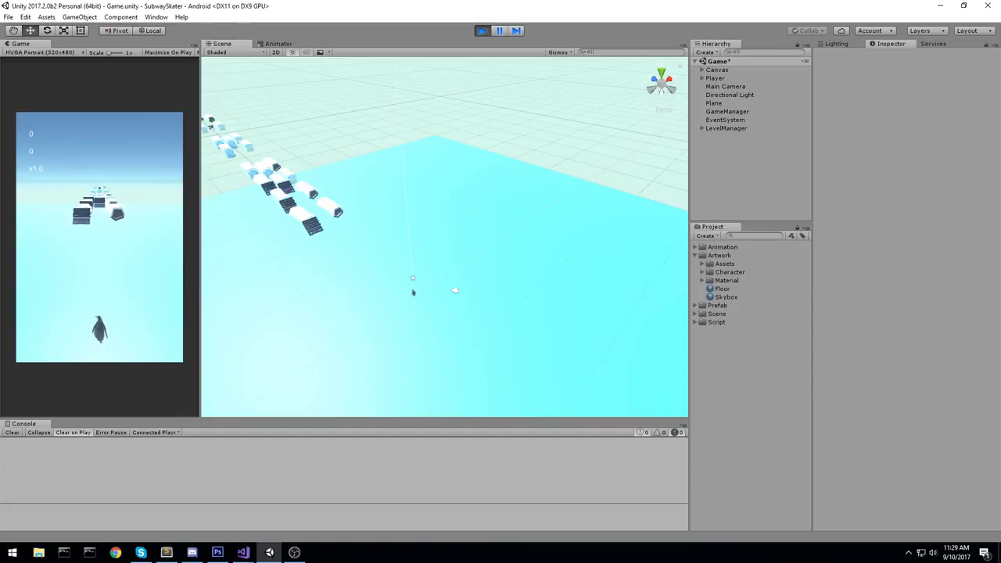
scroll(438, 262, "up", 8)
right_click_drag(529, 280, 399, 96)
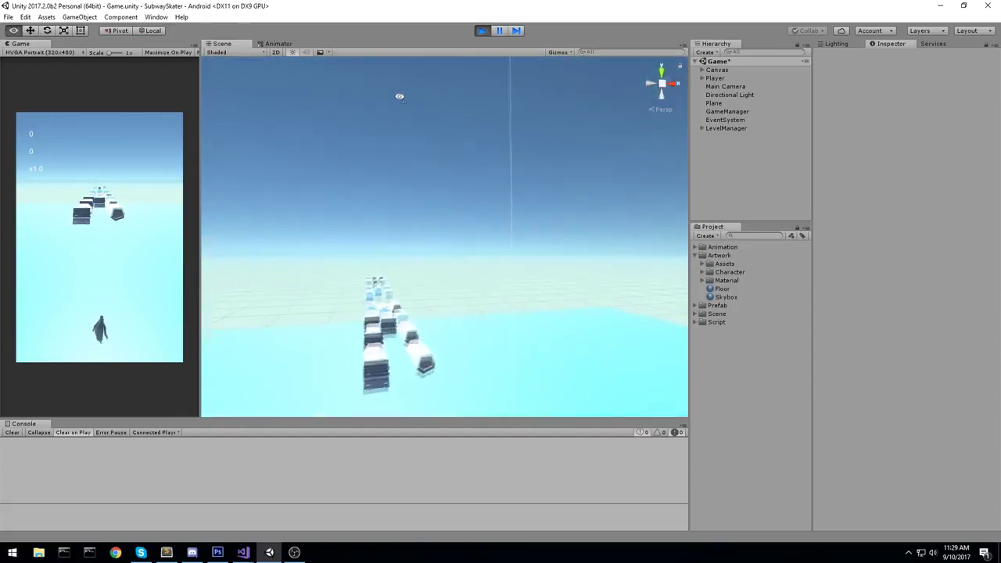
left_click_drag(399, 96, 361, 132, "alt")
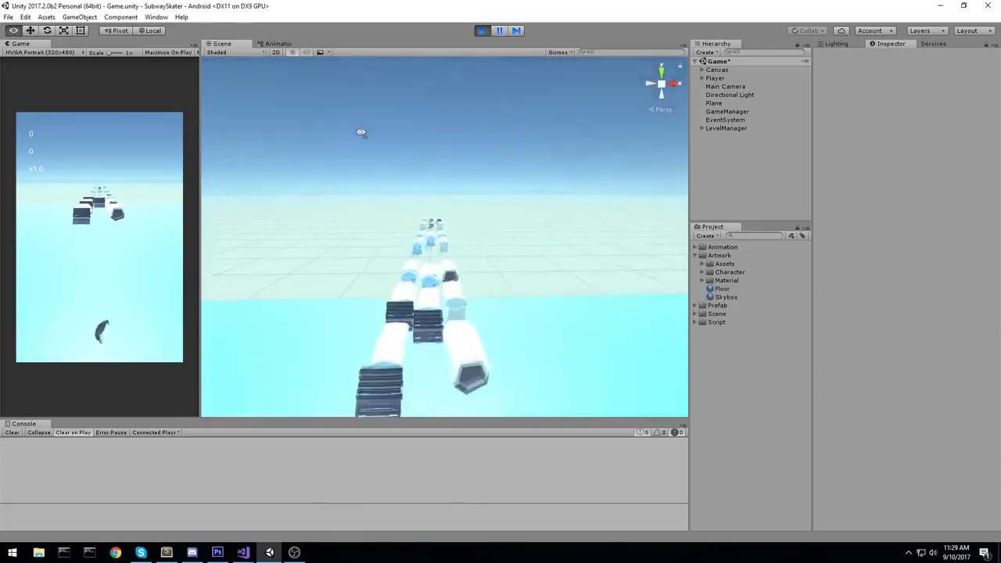
key("w")
right_click_drag(360, 132, 397, 246)
key("s")
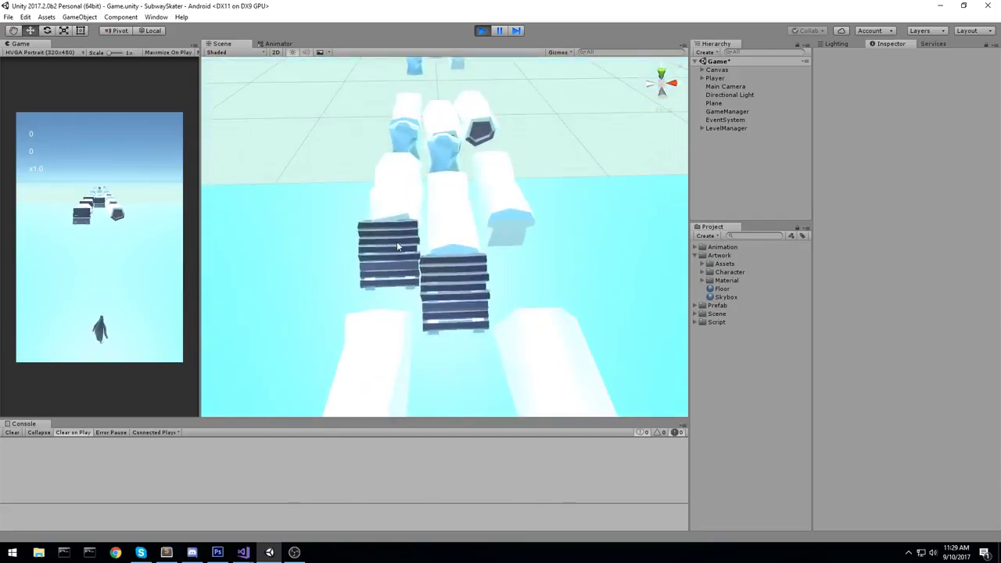
scroll(379, 242, "down", 5)
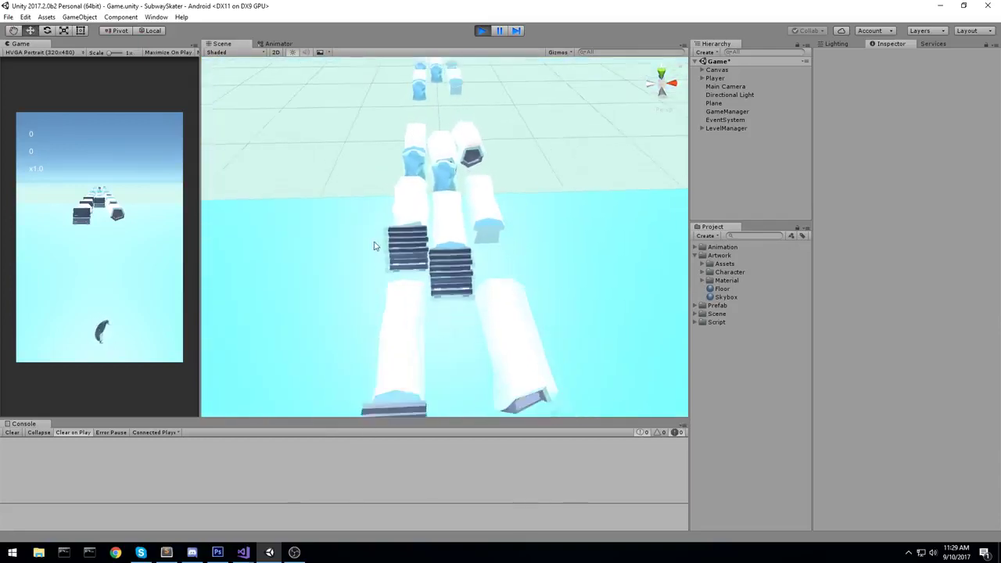
left_click_drag(346, 301, 548, 327, "alt")
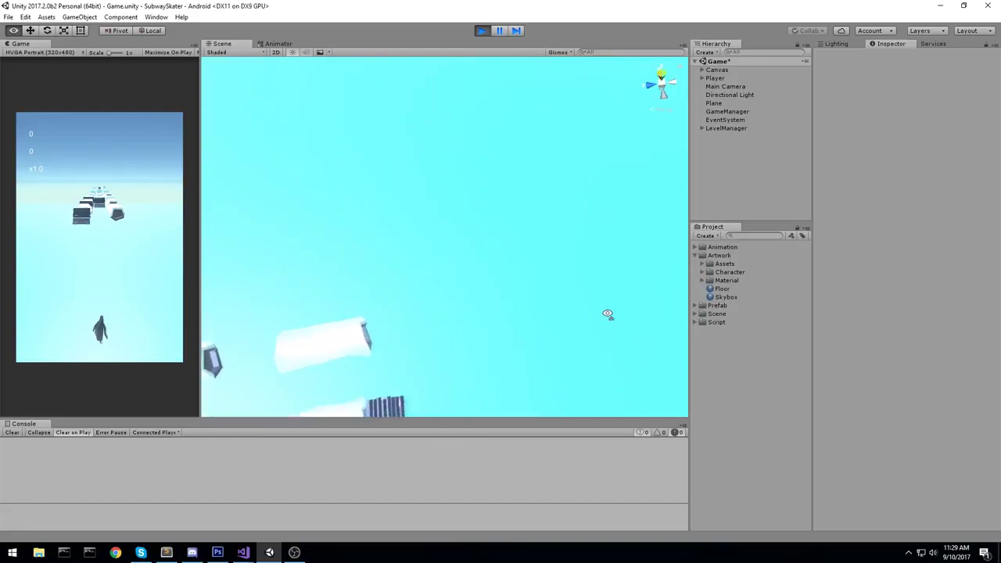
left_click_drag(365, 197, 492, 329)
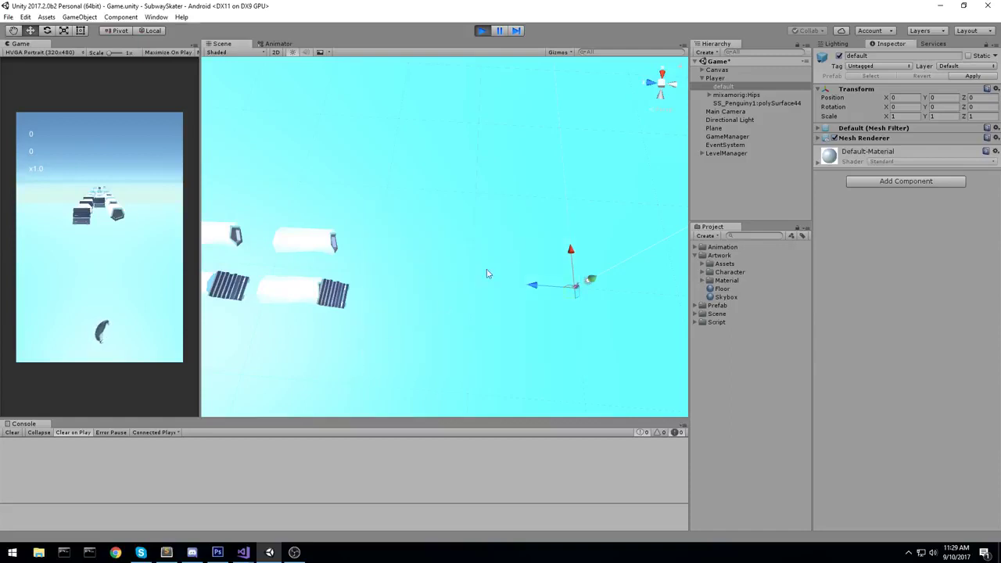
mouse_move(504, 201)
right_mouse_down()
mouse_move(402, 161)
mouse_move(414, 194)
mouse_move(511, 210)
right_mouse_up()
left_click_drag(512, 209, 226, 168, "alt")
right_click_drag(226, 168, 227, 166)
key("w")
- Align the Main Camera with the current scene view while the game is running
left_click(736, 112)
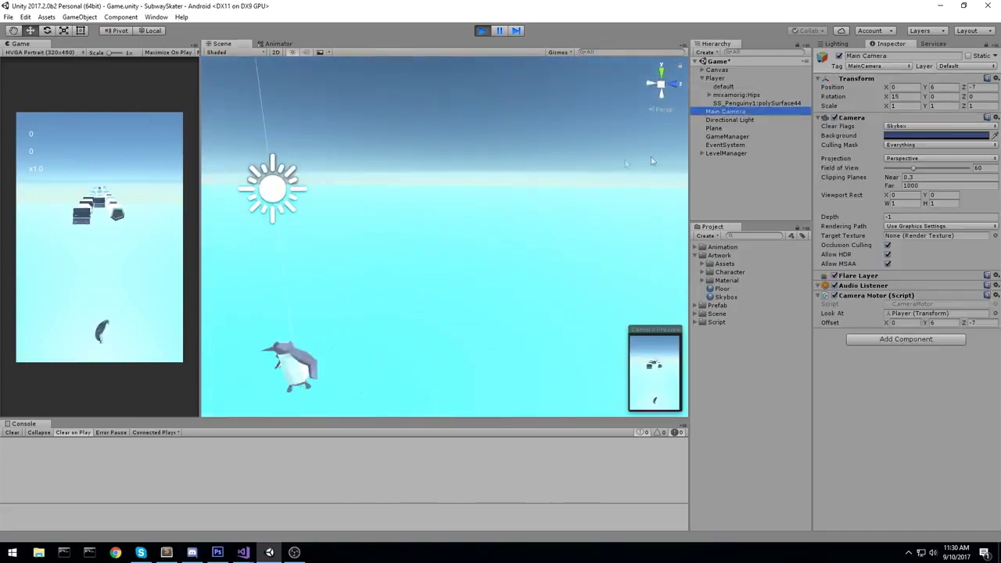
key("ctrl+shift+f")
right_click_drag(398, 209, 413, 204)
left_click_drag(351, 237, 732, 202, "alt")
key("w")
right_click_drag(733, 201, 761, 263)
key("w")
right_click_drag(473, 139, 471, 66)
left_click_drag(471, 65, 791, 241, "alt")
key("s")
right_click_drag(792, 240, 674, 264)
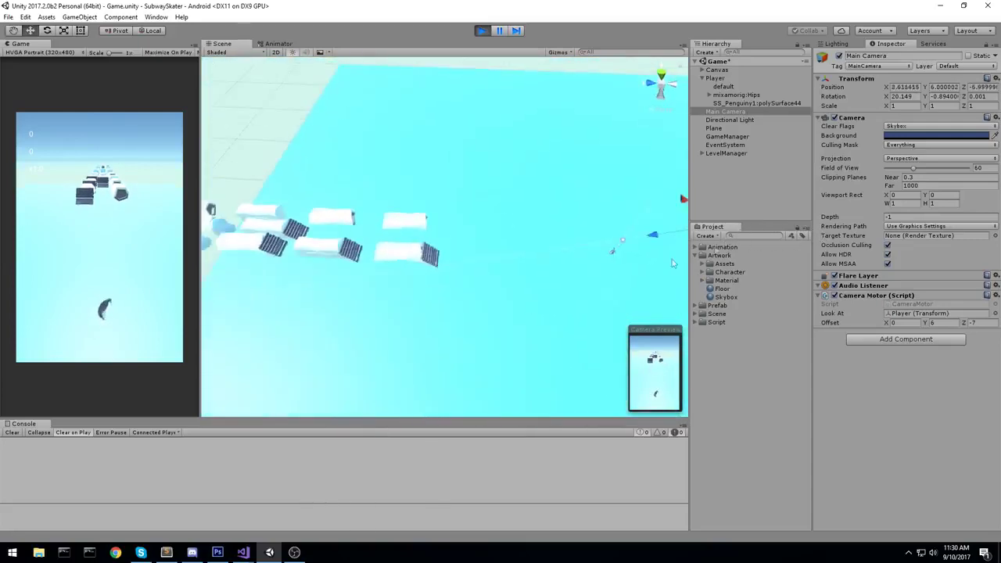
- Select the floor Plane, play a short run to examine how it follows the penguin, and stop the game
left_click(614, 254)
left_click_drag(430, 204, 673, 259, "alt")
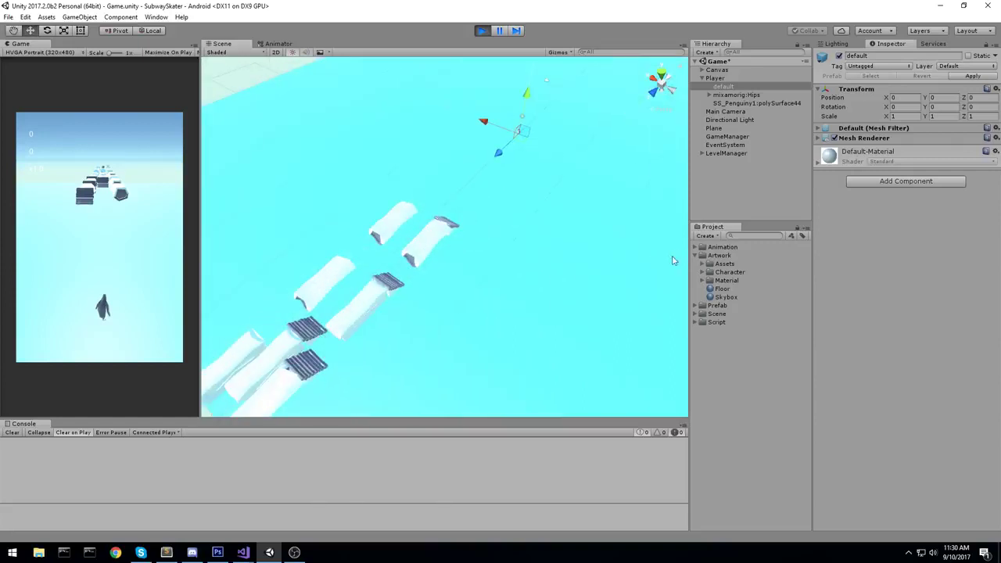
left_click(577, 289)
key("f")
left_click(107, 144)
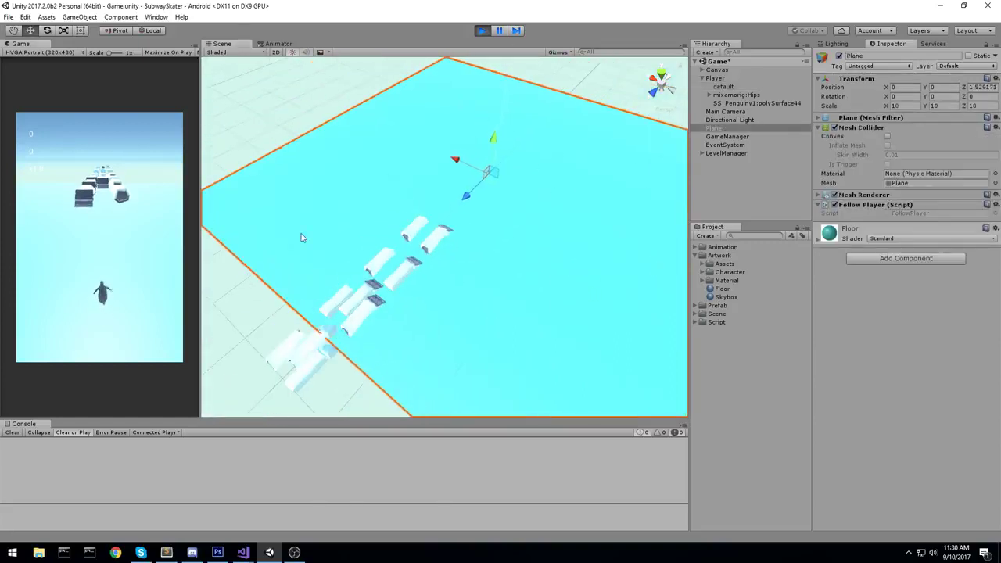
left_click_drag(302, 237, 875, 211, "alt")
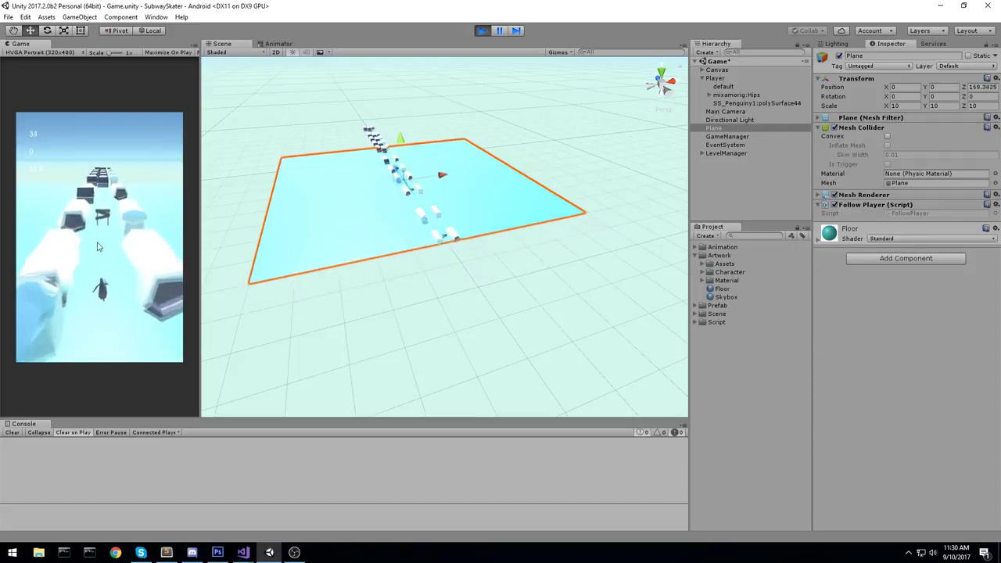
left_click_drag(121, 270, 26, 241)
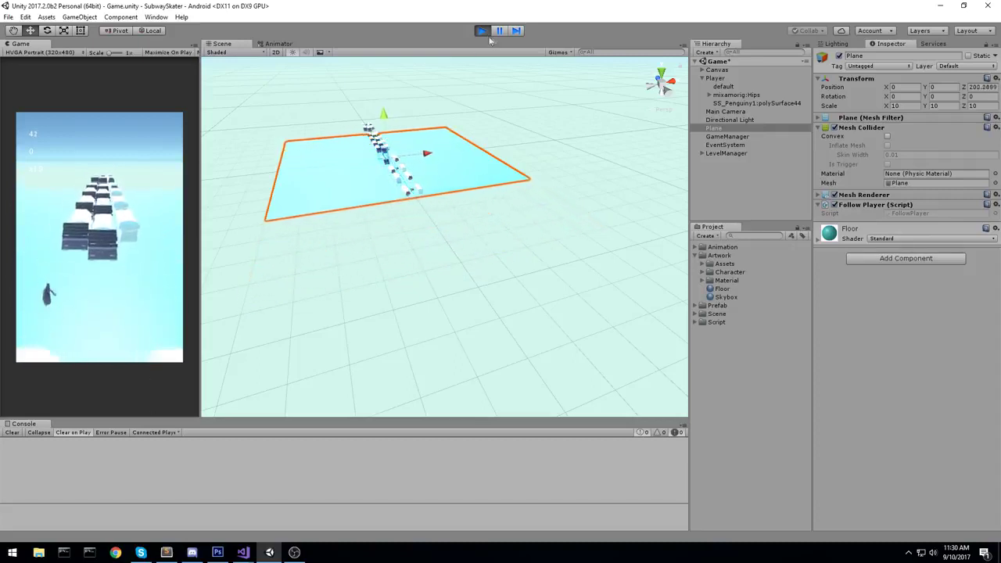
key("ctrl+p")
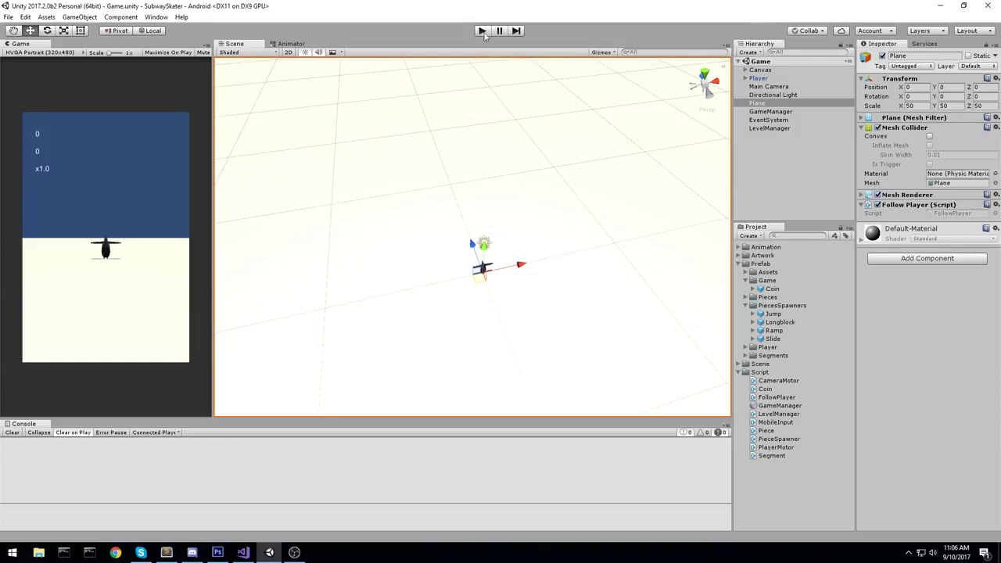
- Run the game and try a Main Camera X rotation of 15 with a Camera Motor offset of Y 6 and Z -6.82
left_click(482, 32)
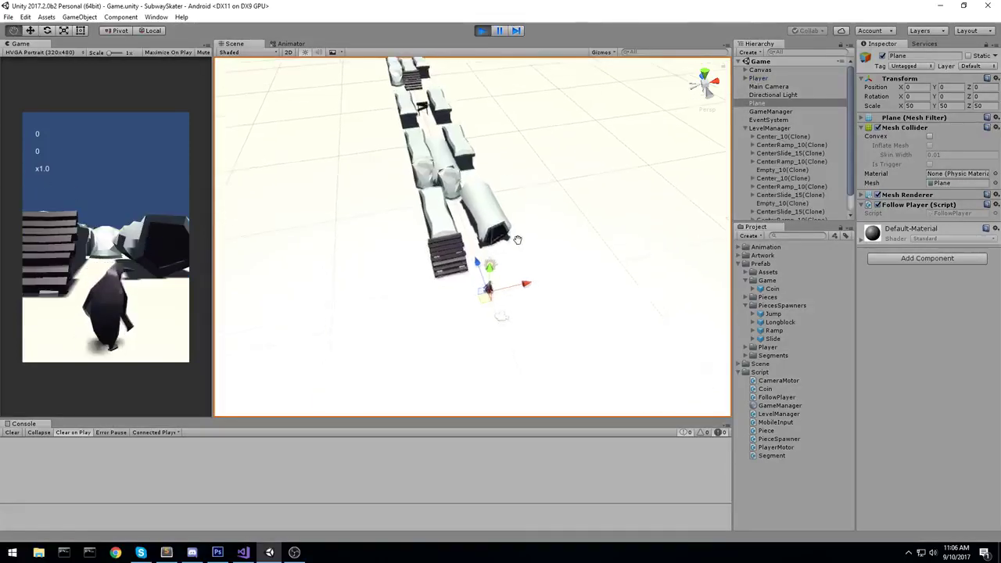
left_click(778, 86)
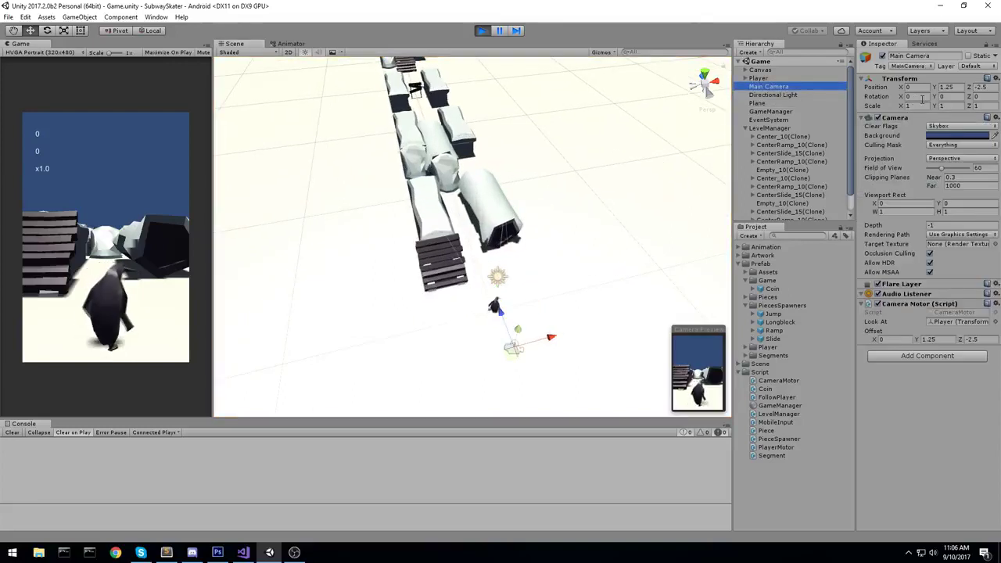
left_click(915, 97)
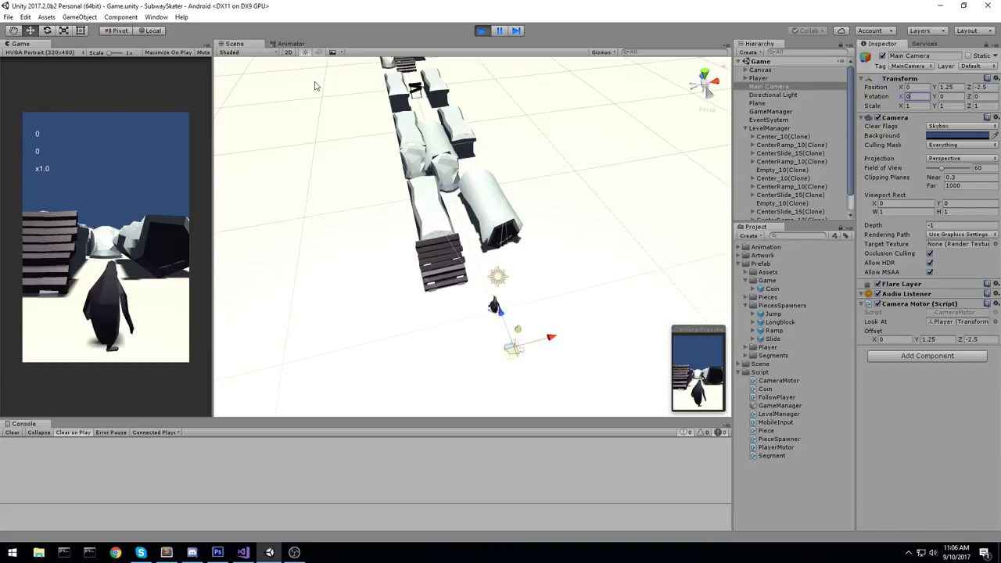
type("15")
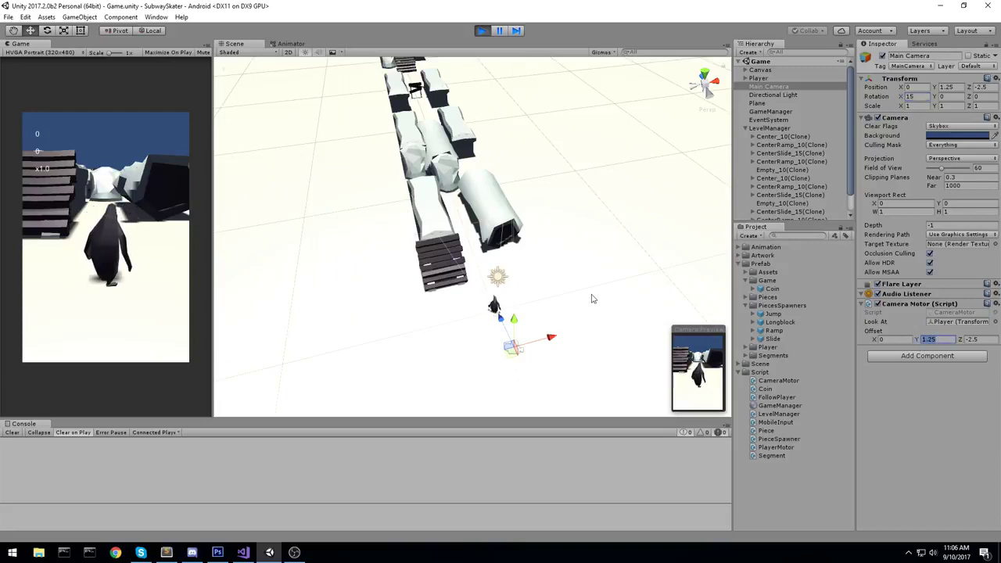
type("6")
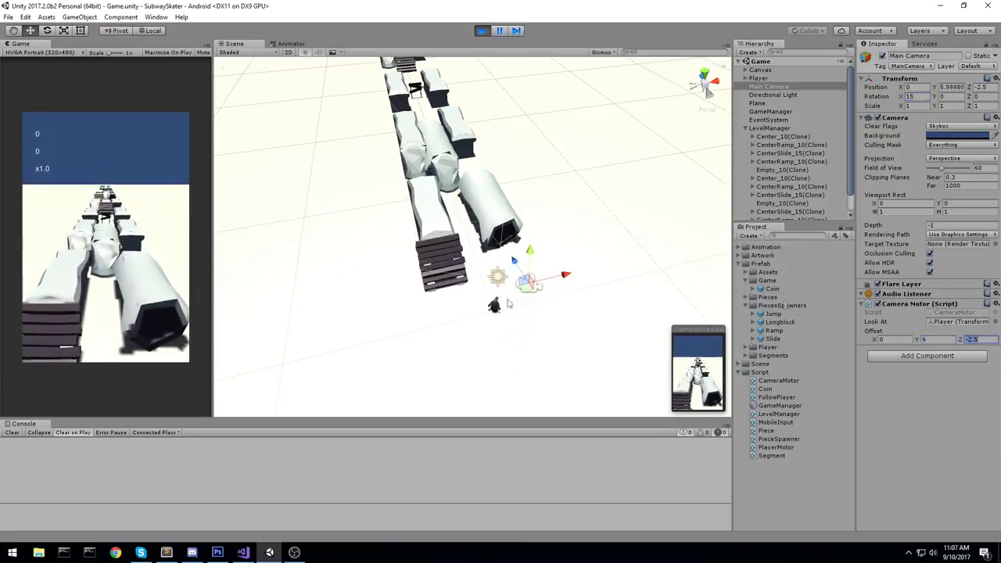
type("-8")
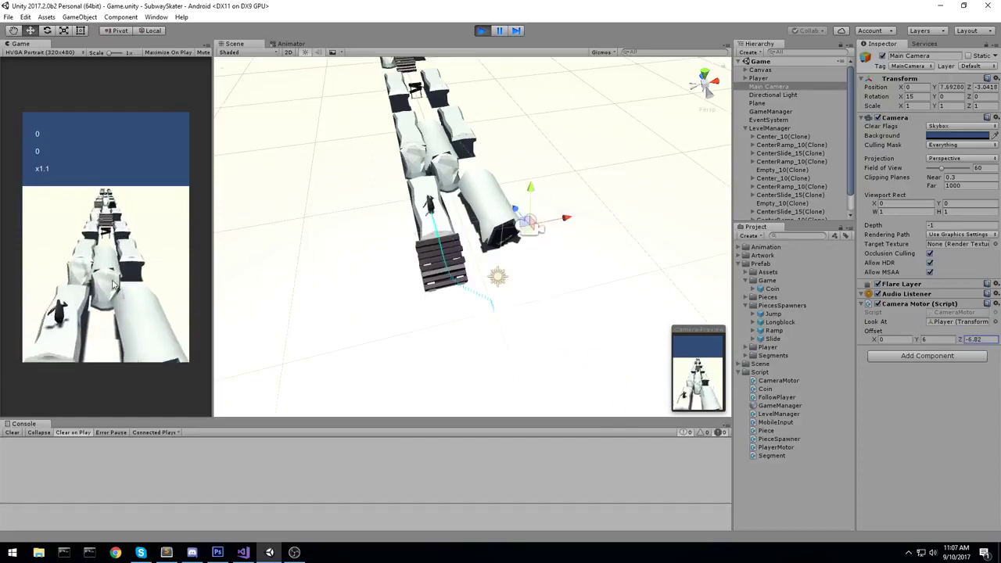
- Playtest the trial camera framing by moving the penguin between lanes and jumping over obstacles
left_click_drag(96, 295, 71, 178)
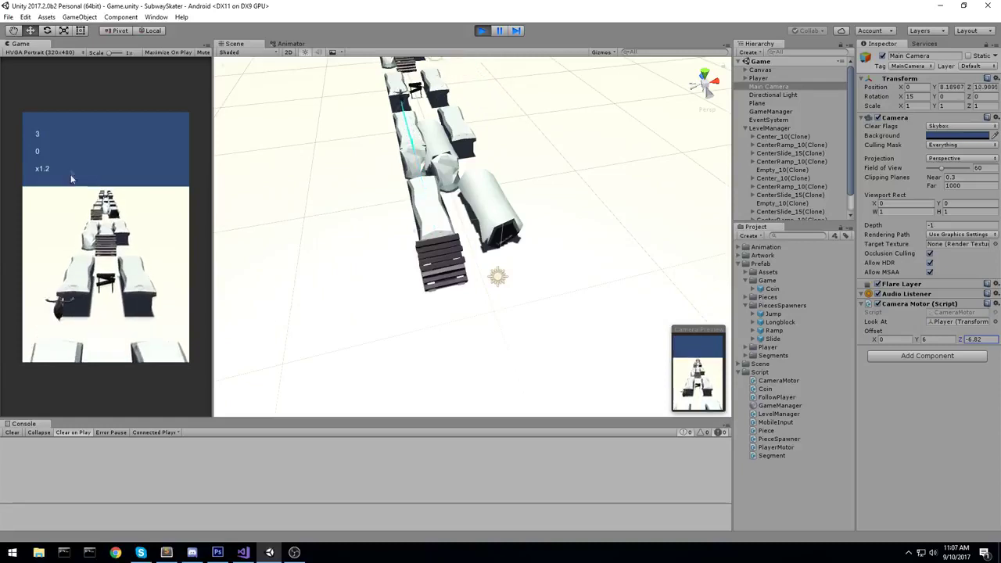
left_click_drag(63, 286, 93, 275)
left_click_drag(168, 284, 3, 269)
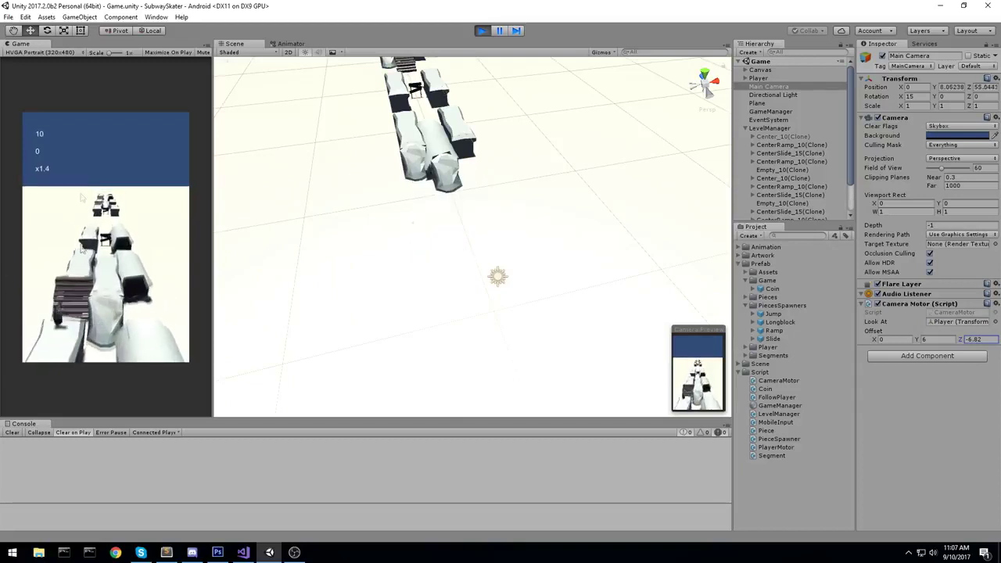
left_click_drag(97, 287, 89, 174)
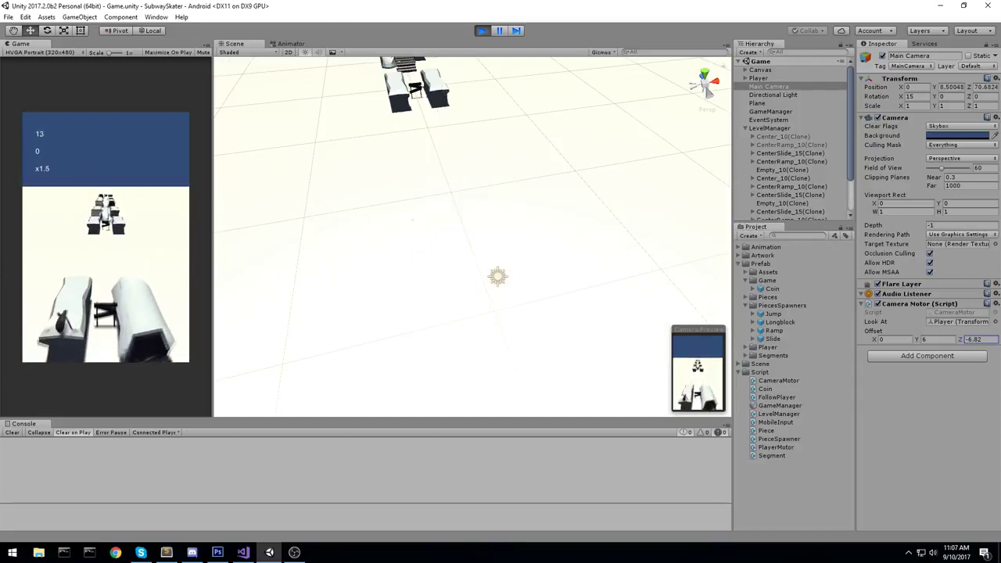
- Stop the game and set the Main Camera's X rotation to 15 and its Camera Motor offset to Y 6, Z -7
left_click(482, 31)
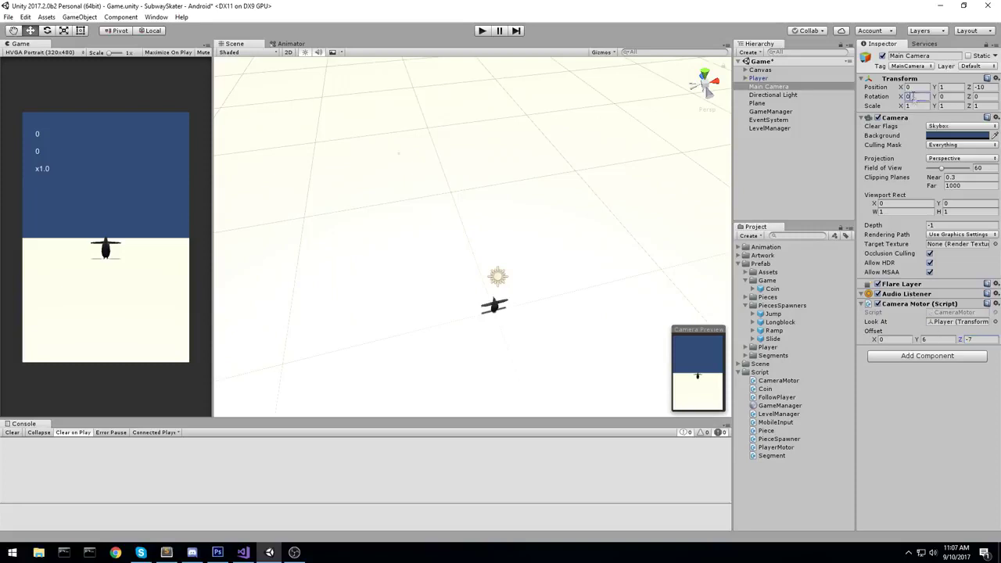
type("15")
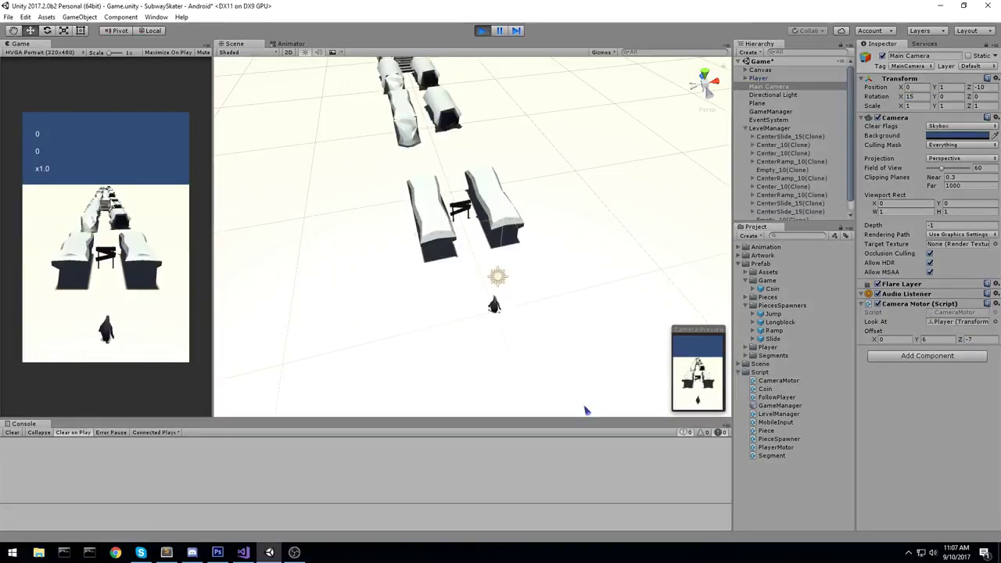
- Playtest the saved camera settings with lane changes, jumps and a slide, and stop the game
left_click_drag(180, 265, 87, 335)
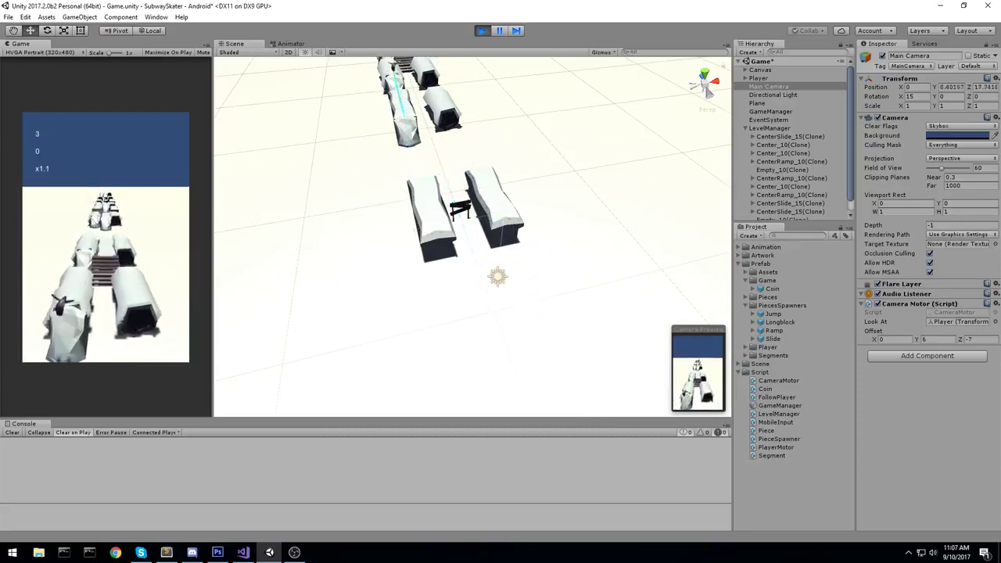
left_click_drag(102, 302, 86, 134)
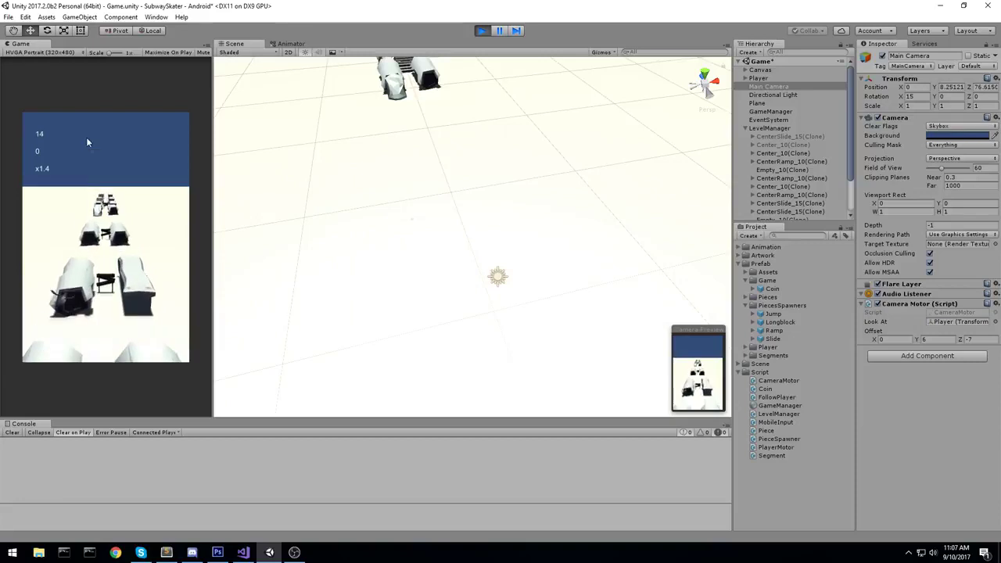
left_click_drag(110, 301, 262, 273)
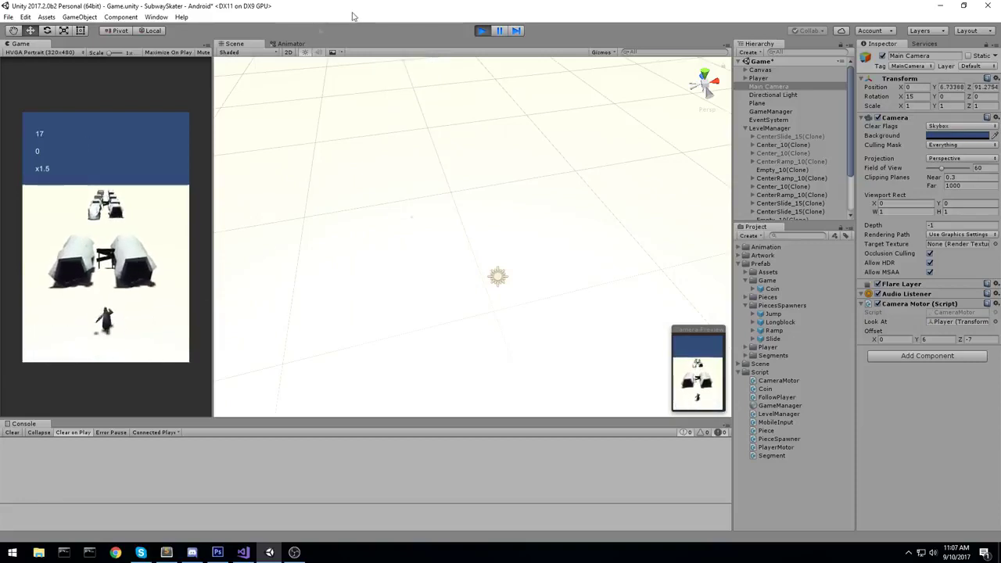
left_click_drag(125, 149, 109, 320)
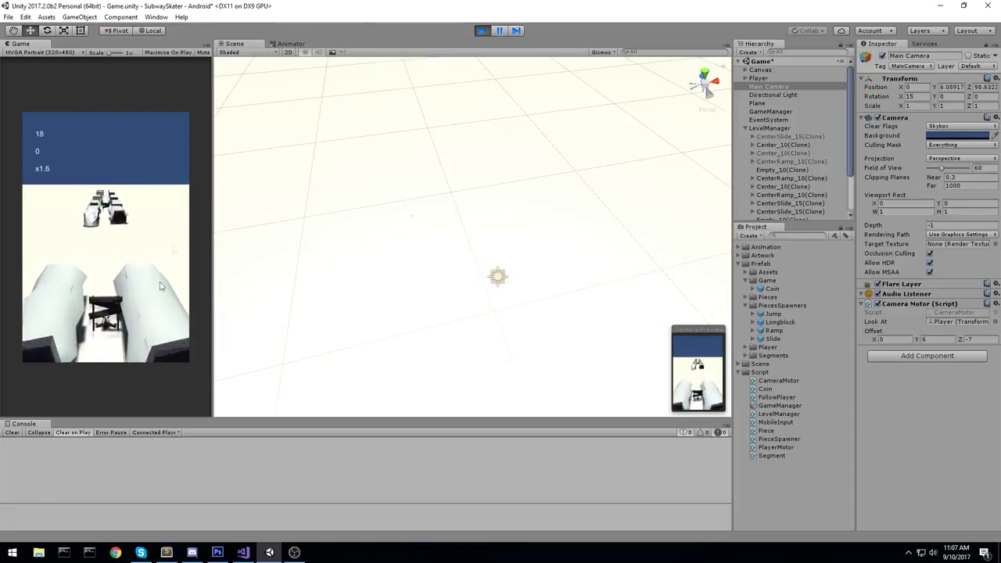
left_click(481, 31)
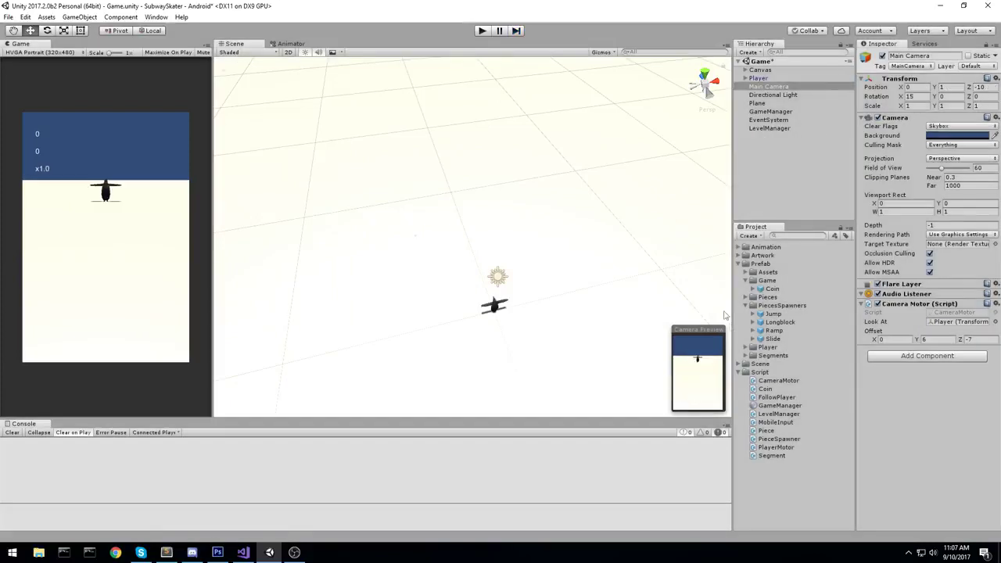
- Search the project assets for "Player" and open the PlayerMotor script in Visual Studio
type("Play")
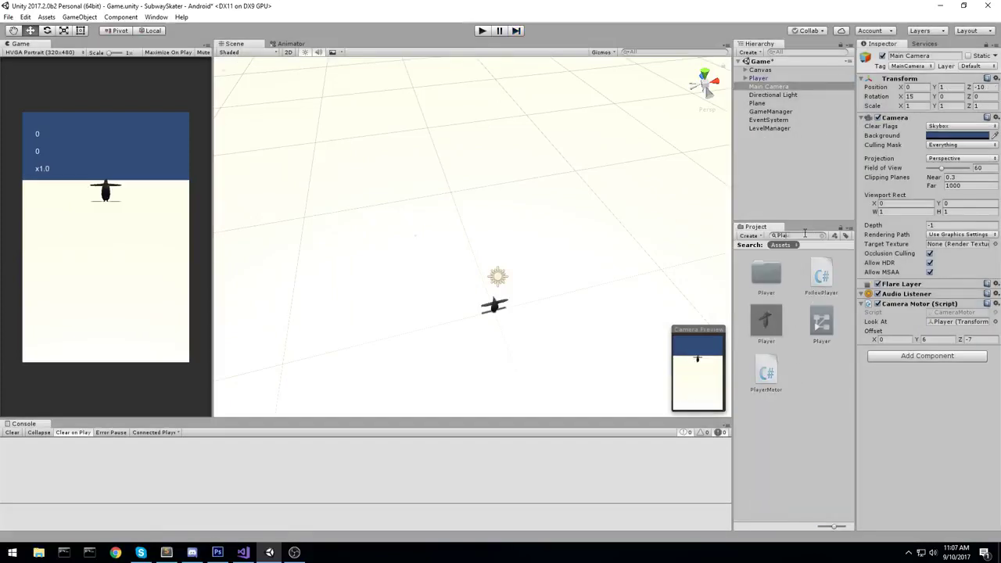
type("er")
key("Down")
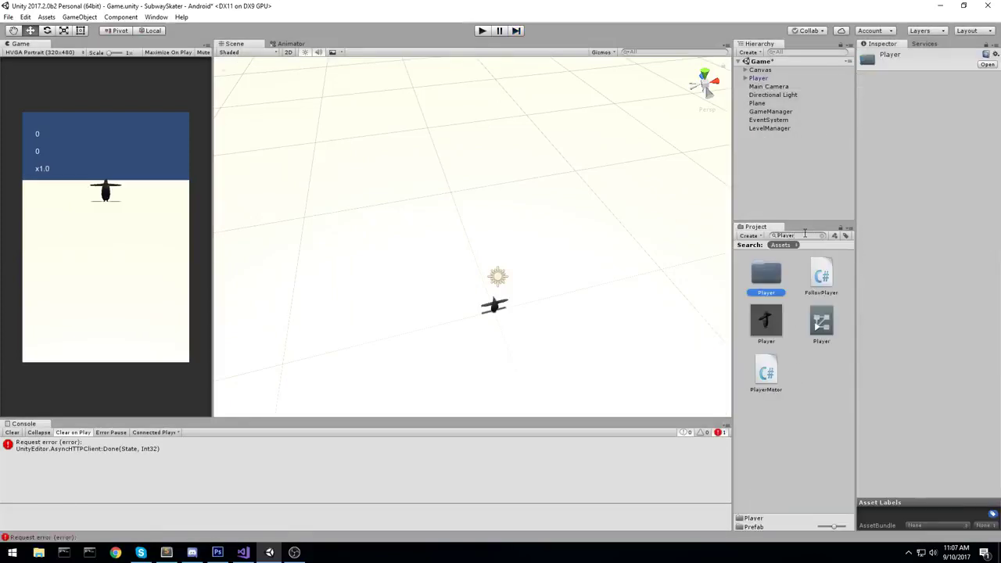
key("Right")
key("Right")
key("Down")
key("Return")
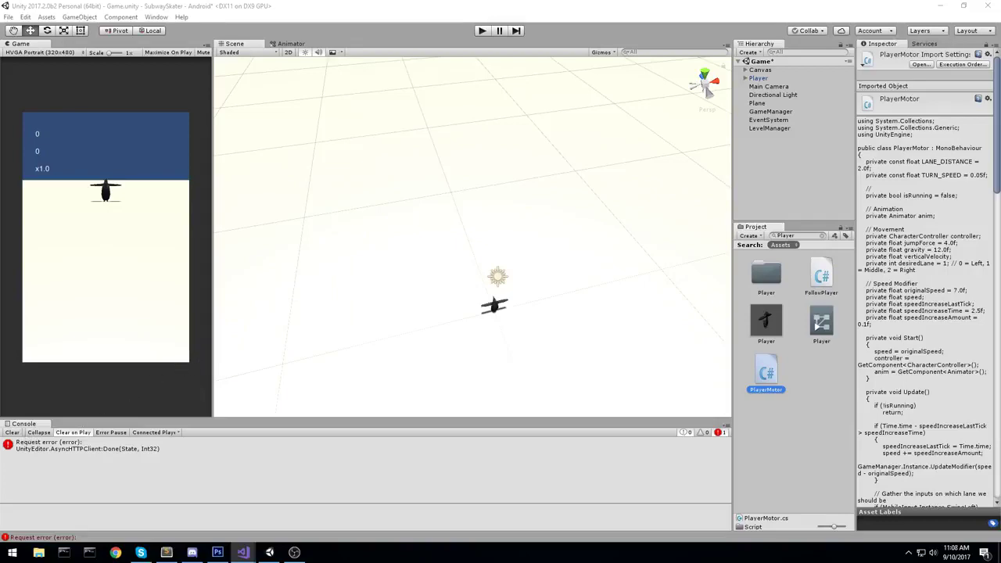
- Set the LANE_DISTANCE constant in the PlayerMotor script to 2.5f, save the script and switch back to Unity
left_click_drag(1000, 107, 367, 1)
scroll(315, 225, "up", 12)
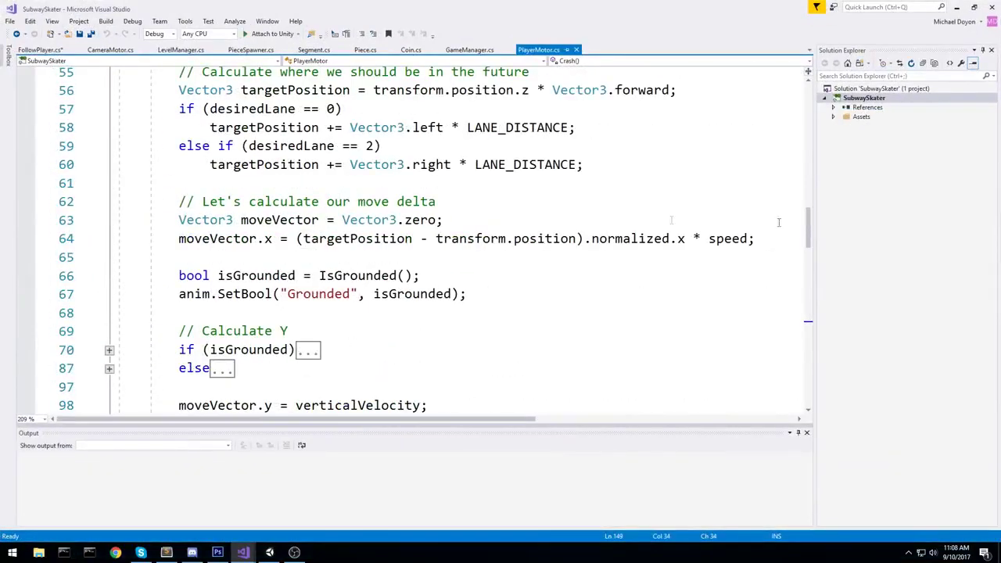
scroll(779, 222, "up", 18)
left_click(452, 205)
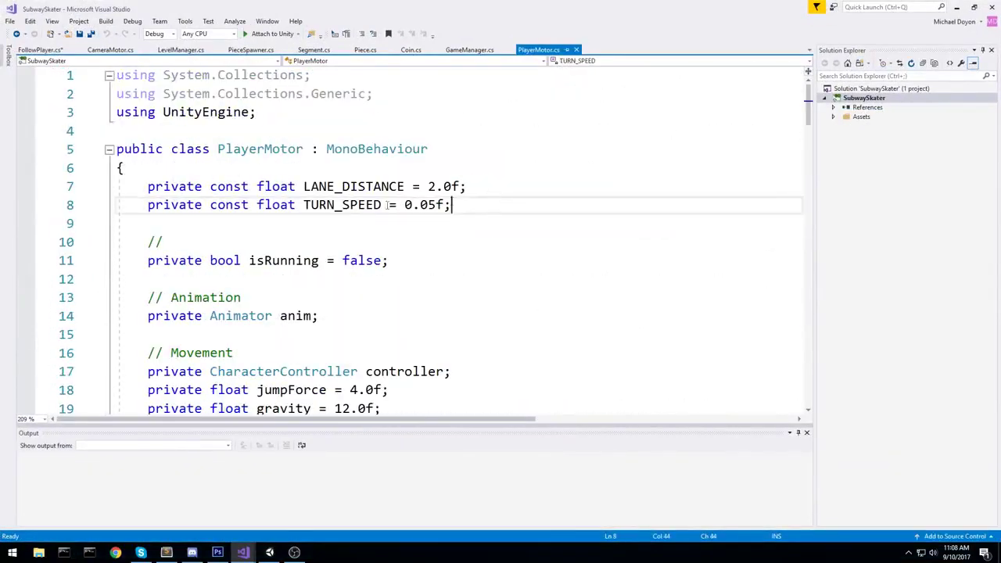
left_click(451, 192)
key("BackSpace")
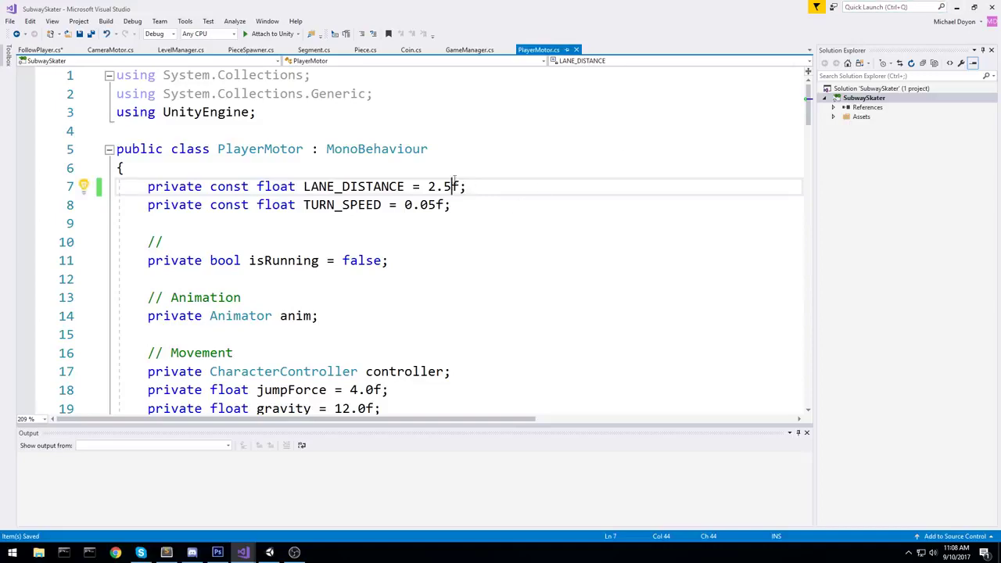
left_click(961, 7)
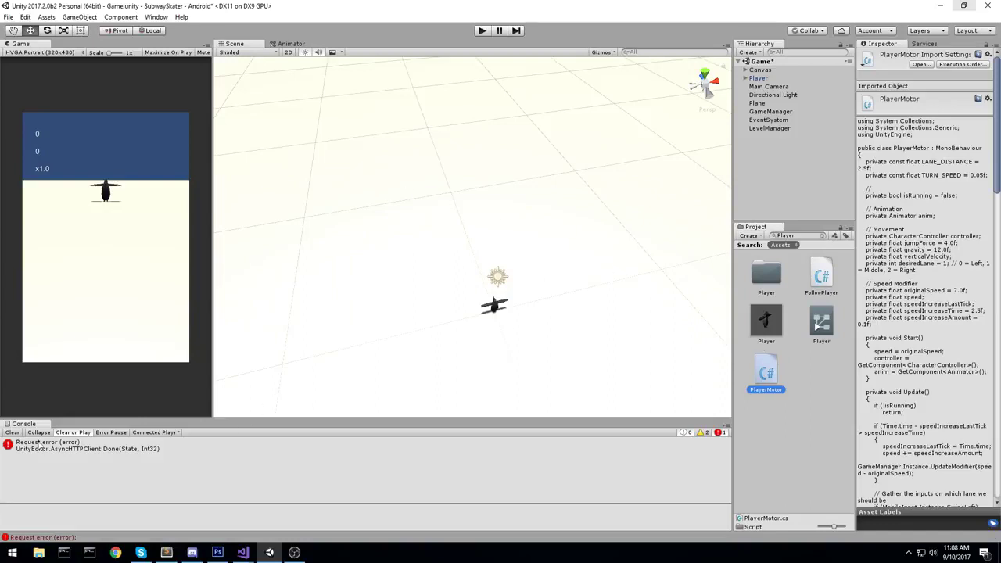
- Clear the console and the project search, and tidy the Prefab subfolders so that only Segments is expanded
left_click(12, 433)
left_click(822, 235)
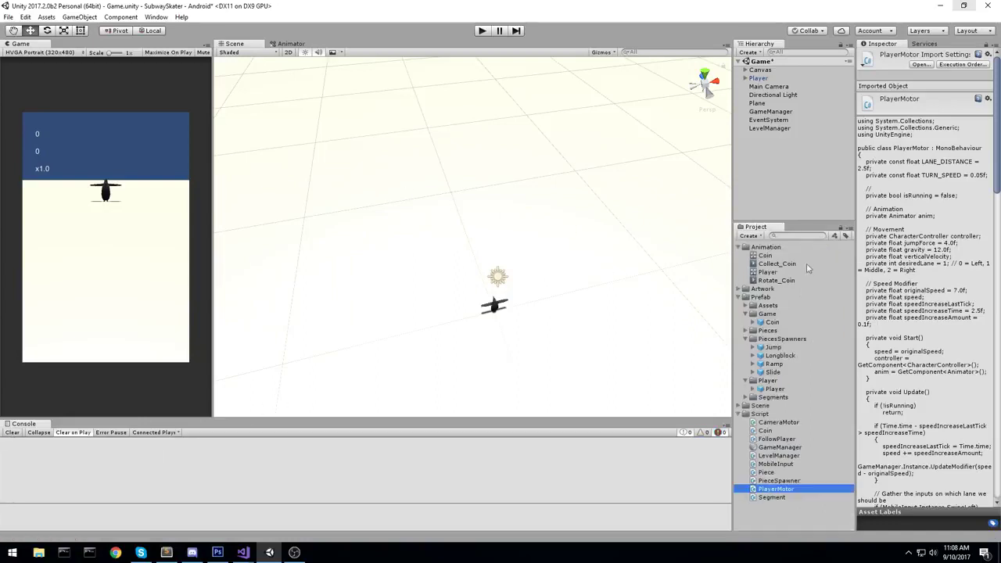
left_click(800, 347)
left_click(745, 339)
left_click(770, 321)
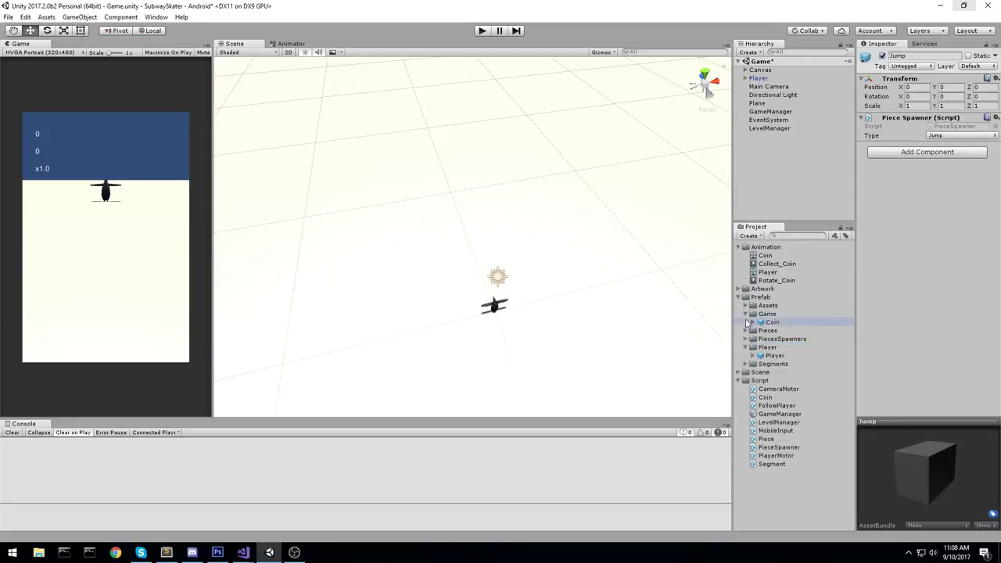
left_click(763, 297)
left_click(745, 314)
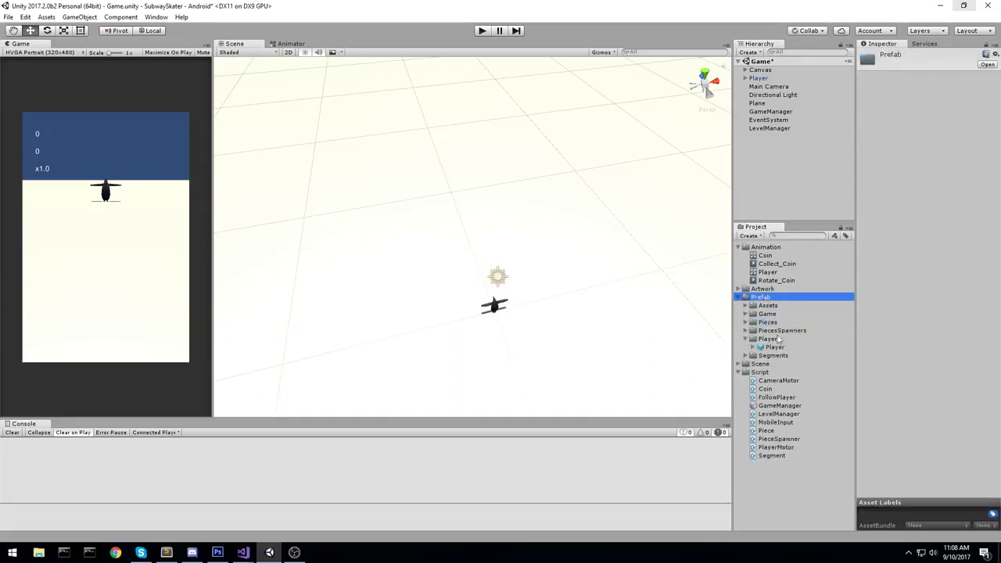
left_click(739, 339)
left_click(745, 338)
left_click(746, 347)
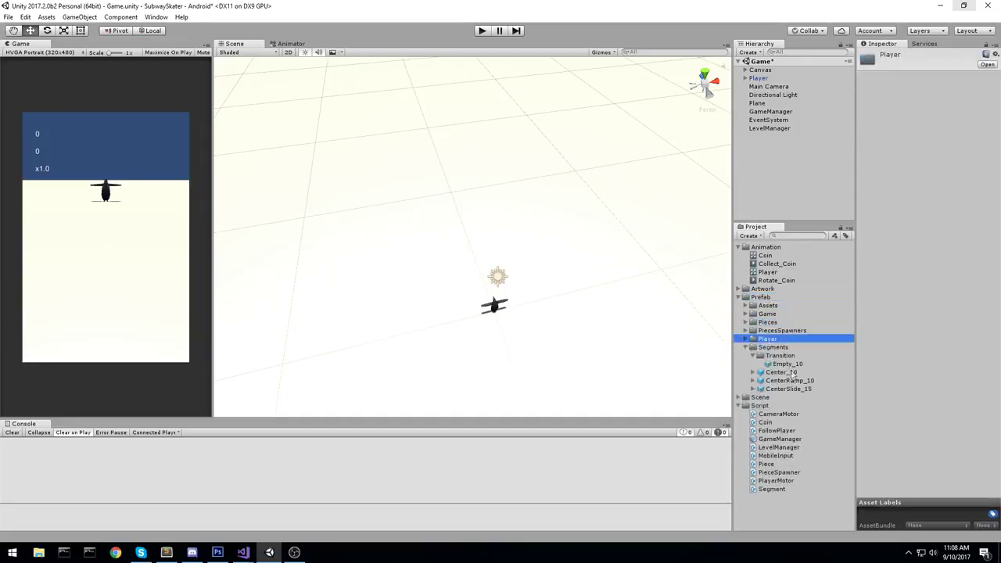
- Place the Center_10, CenterRamp_10 and CenterSlide_15 segment prefabs in the scene
left_click(793, 373)
left_click(793, 388, "shift")
left_click_drag(786, 373, 761, 176)
- In Center_10, set the X position of Longblock (1) and Ramp (1) to -2.5 and of Longblock (2) to 2.5
left_click(783, 140)
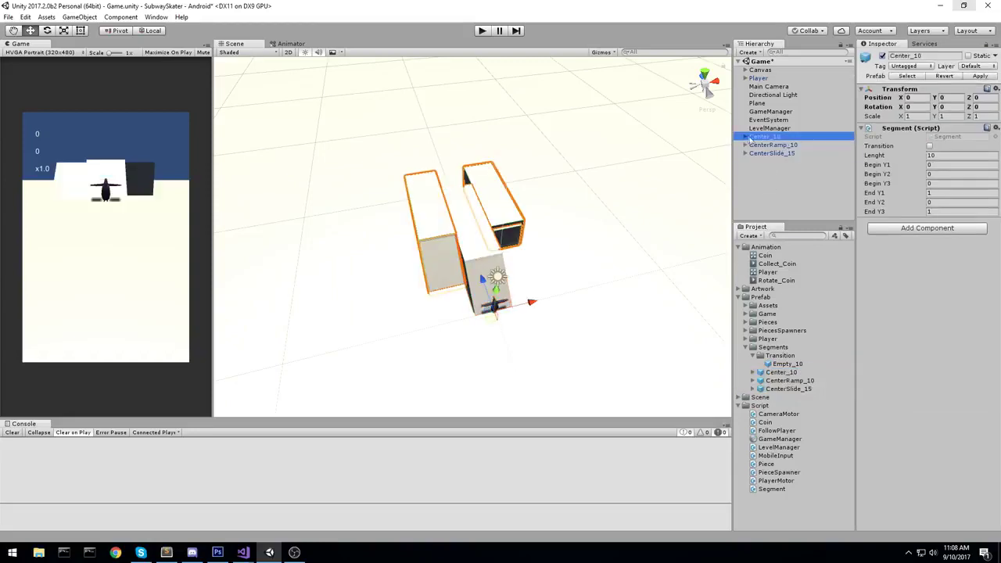
left_click(776, 145)
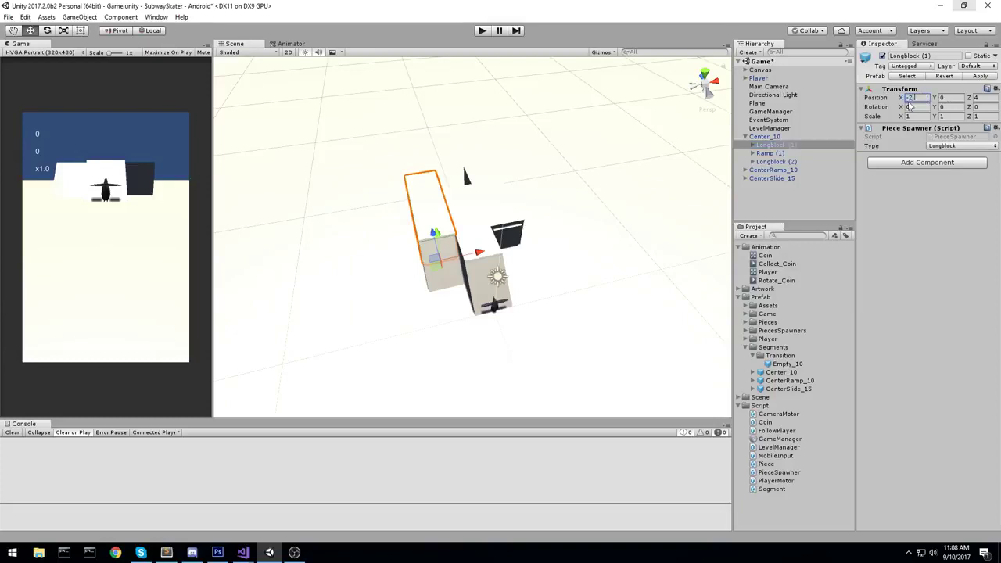
type(".5")
left_click(810, 154)
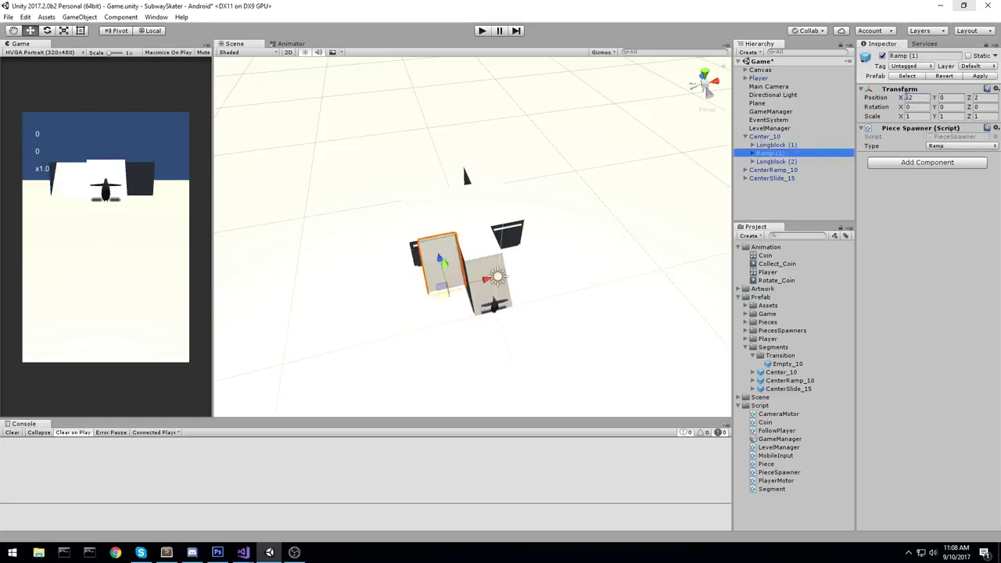
left_click(788, 162)
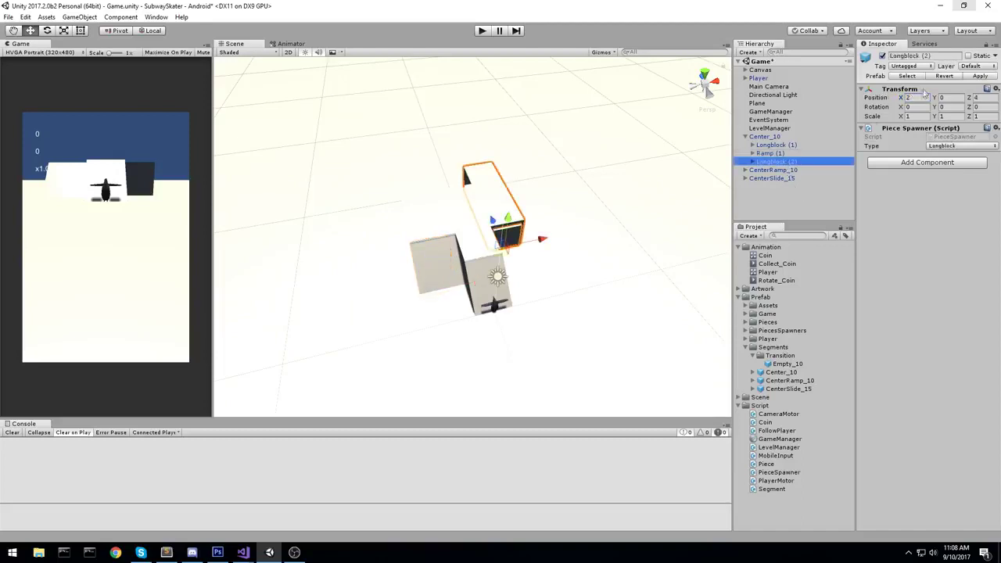
type("5")
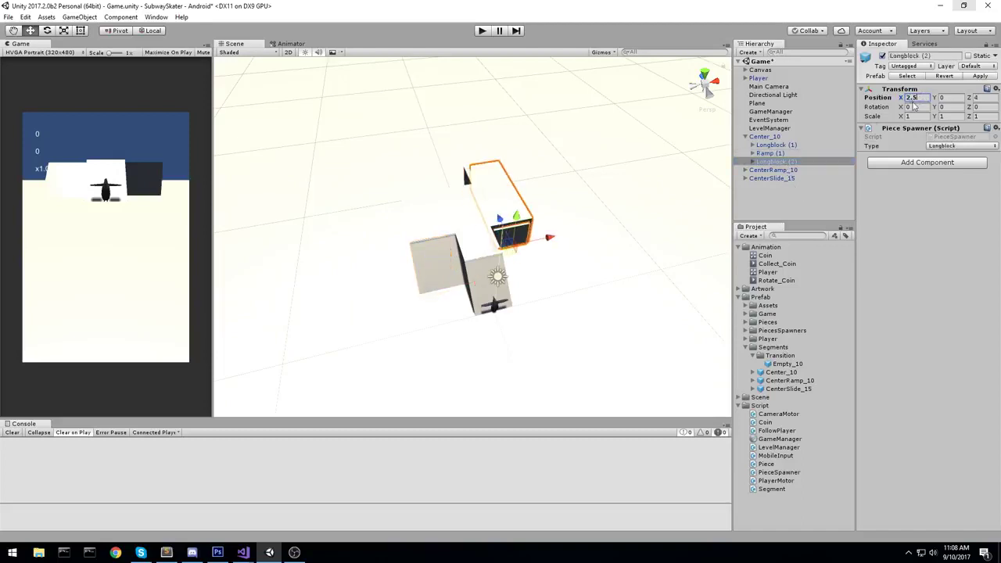
- Move the Center_10 segment forward to Z 13, clear of the other segments, to inspect its lane spacing
middle_click_drag(580, 166, 574, 244)
right_click_drag(574, 244, 565, 293)
middle_click_drag(500, 270, 520, 208)
left_click(771, 137)
scroll(533, 324, "down", 3)
left_click_drag(502, 283, 368, 131)
middle_click_drag(292, 120, 485, 239)
right_click_drag(485, 238, 534, 224)
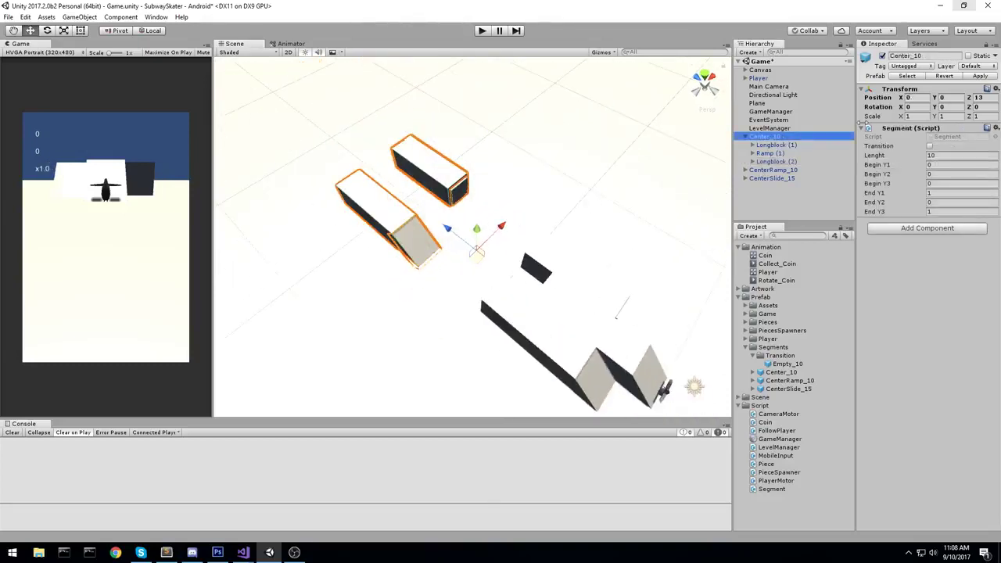
- Reset Center_10's Z position to 0, apply its changes to the prefab and delete the scene copy
left_click(983, 98)
type("0")
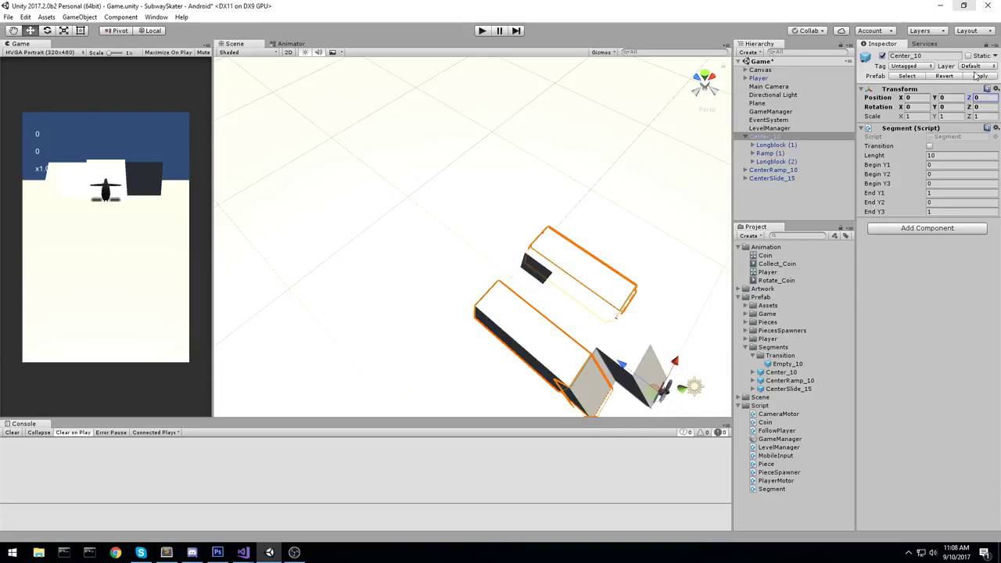
left_click(788, 136)
key("Delete")
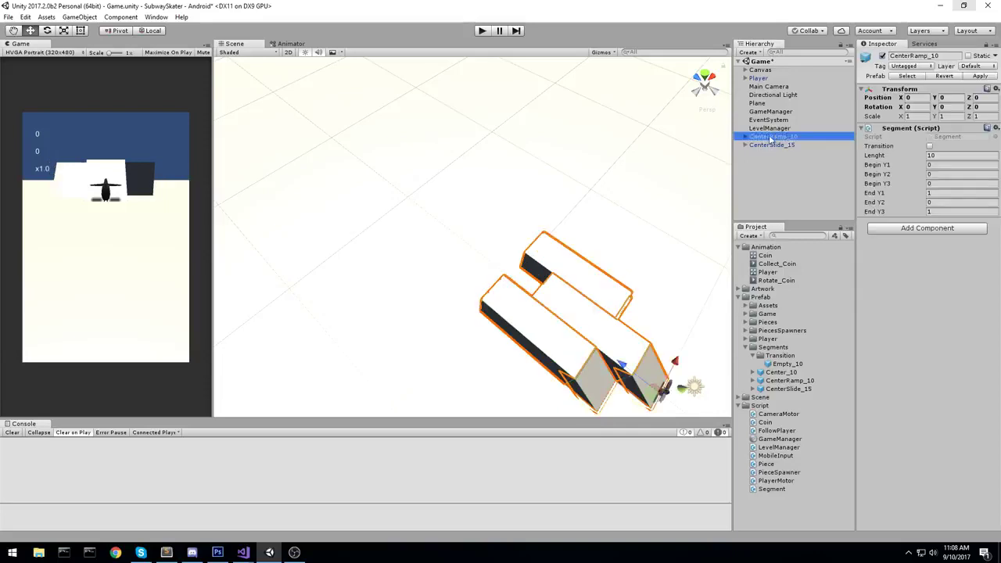
- Expand CenterRamp_10, check its centre pieces and set the X position of Longblock (1) to -2.5
double_click(745, 137)
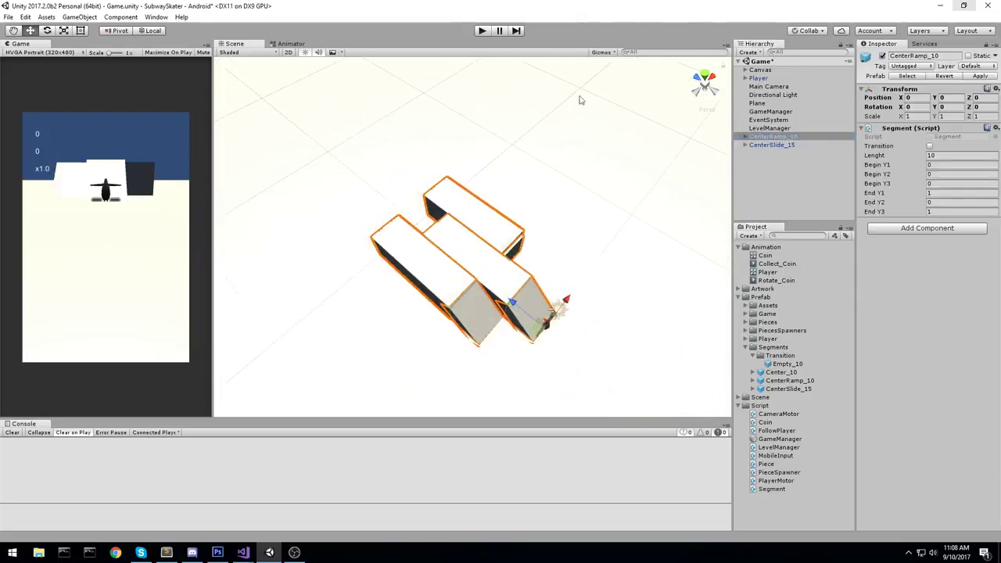
left_click(752, 140)
left_click(746, 137)
left_click(799, 146)
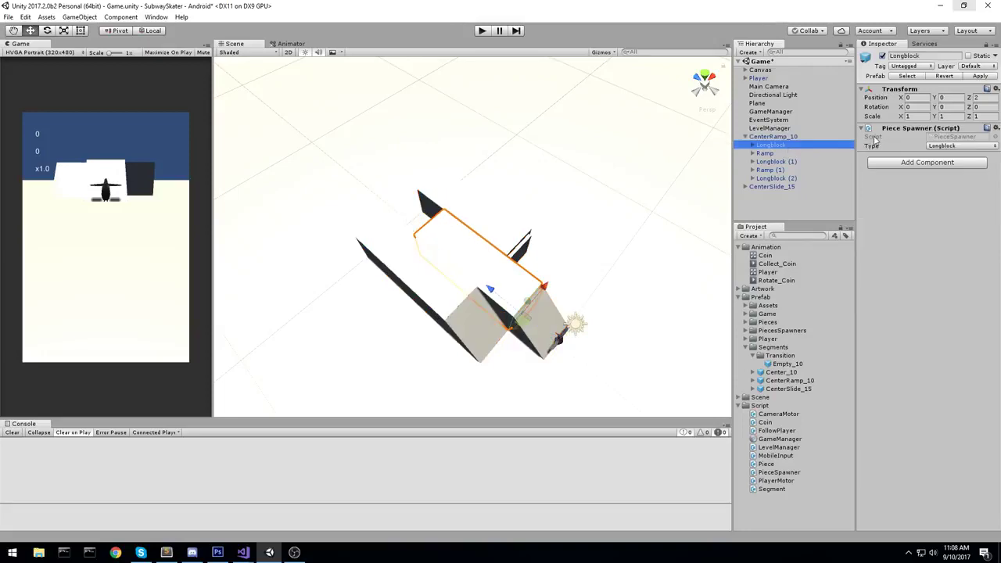
left_click(984, 98)
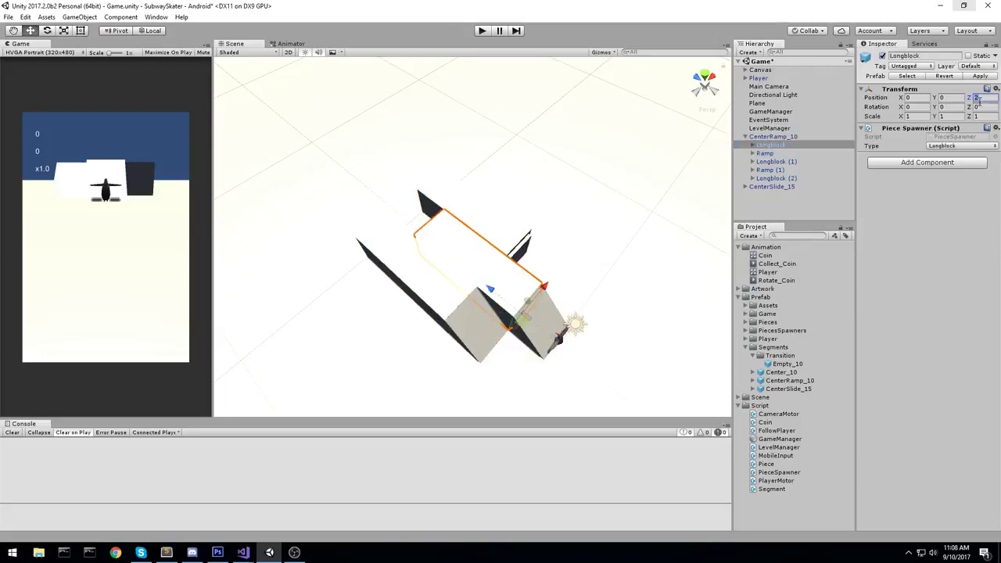
left_click(775, 154)
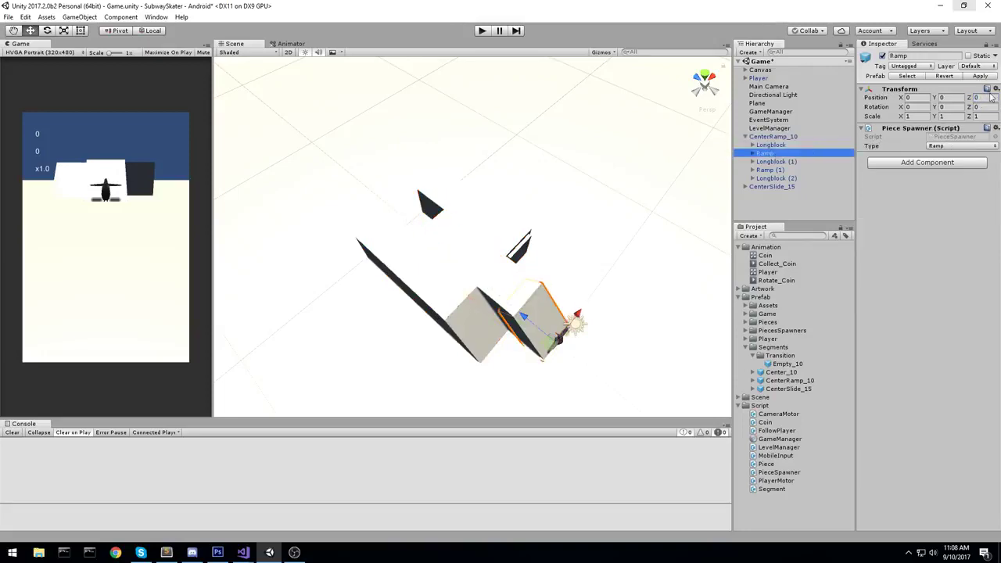
left_click(777, 162)
left_click(916, 99)
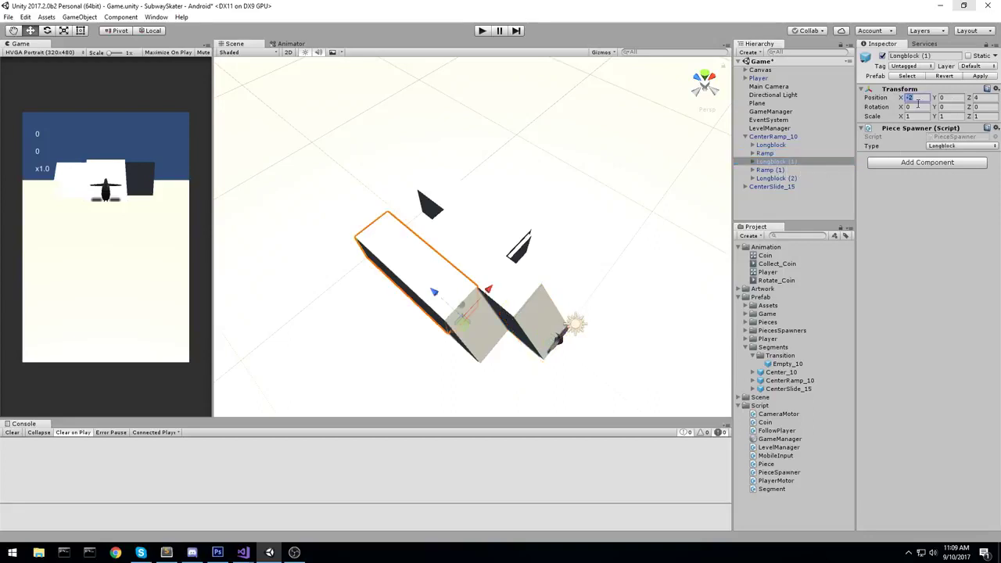
type("-2.5")
- In CenterRamp_10, set the X position of Ramp (1) to -2.5 and of Longblock (2) to 2.5
left_click(803, 171)
left_click(921, 98)
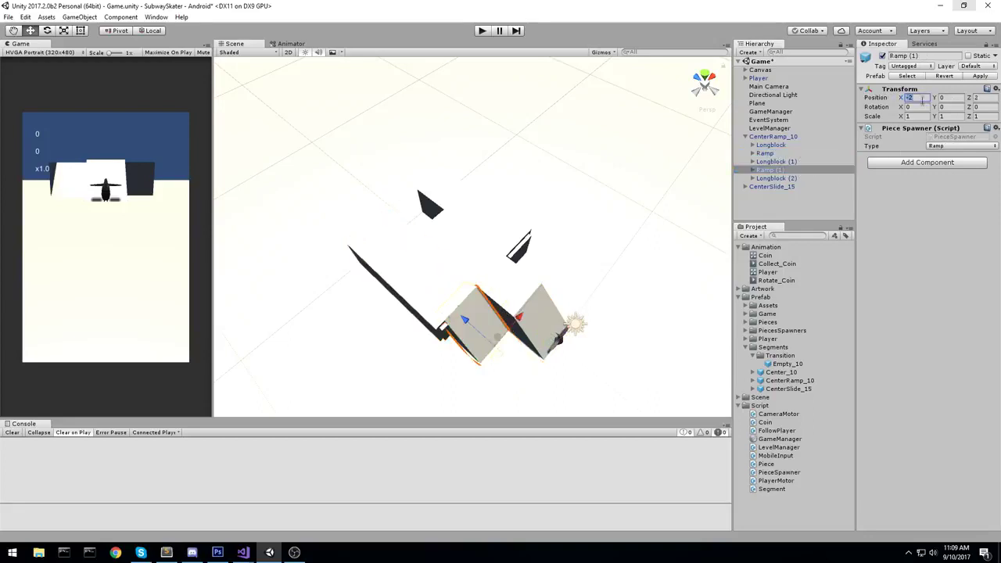
type("-2.5")
left_click(794, 176)
left_click(921, 96)
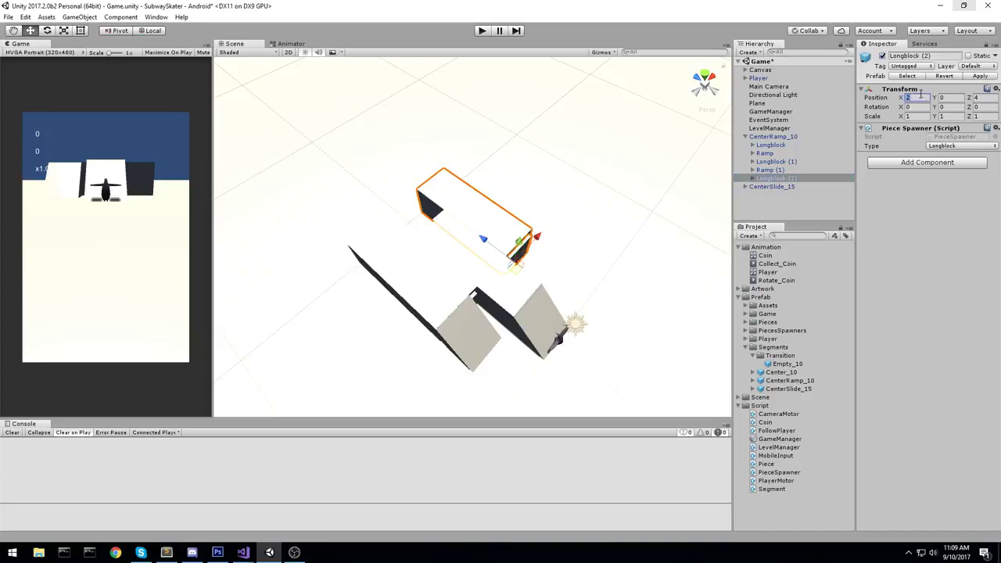
type("2.5")
- Apply CenterRamp_10's changes to its prefab and delete the segment from the scene
left_click(806, 137)
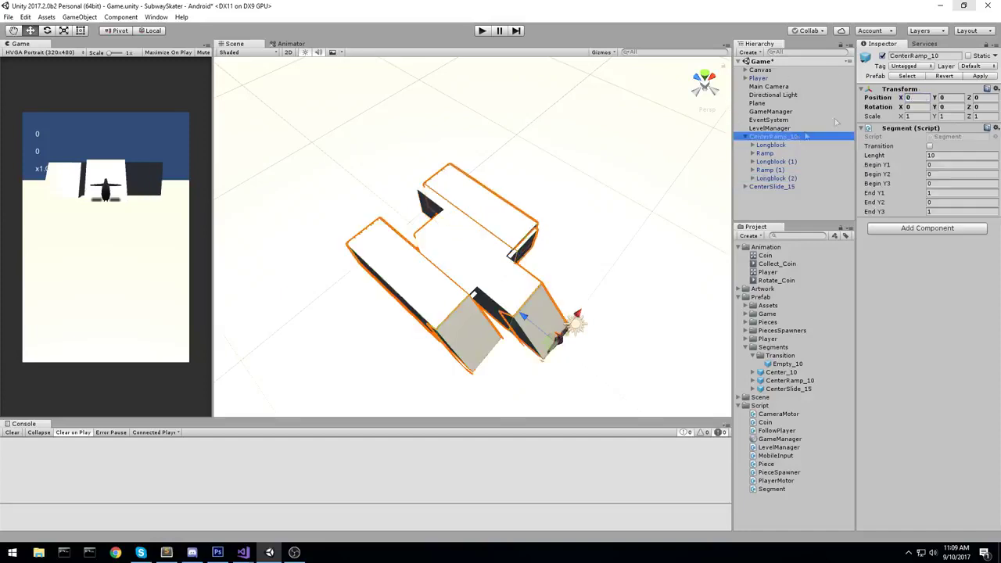
left_click(981, 76)
left_click(798, 138)
key("Delete")
- In CenterSlide_15, set the X position of Longblock (1) to -2.5 and of Longblock (2) to 2.5
left_click(745, 137)
left_click(791, 146)
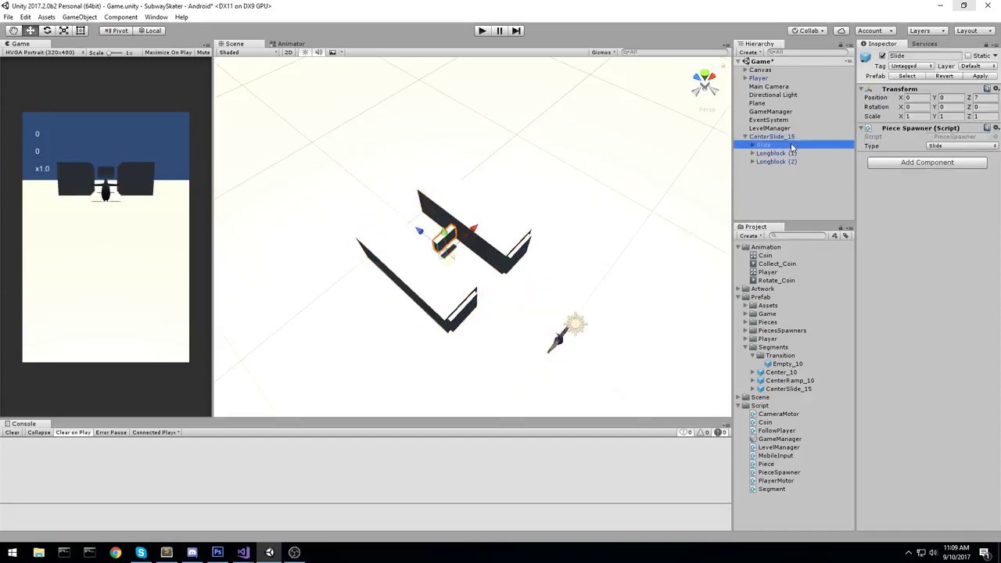
left_click(777, 153)
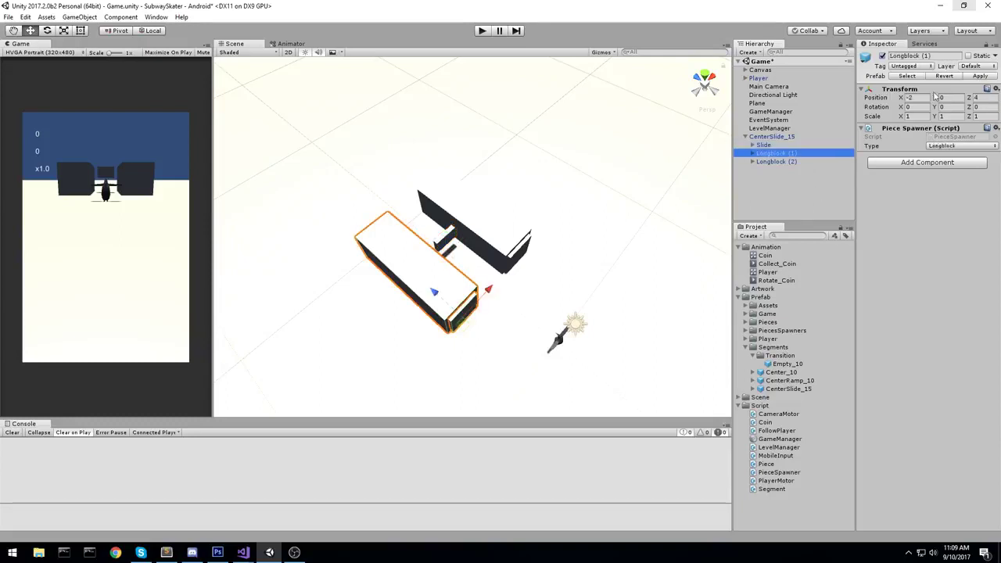
left_click(774, 161)
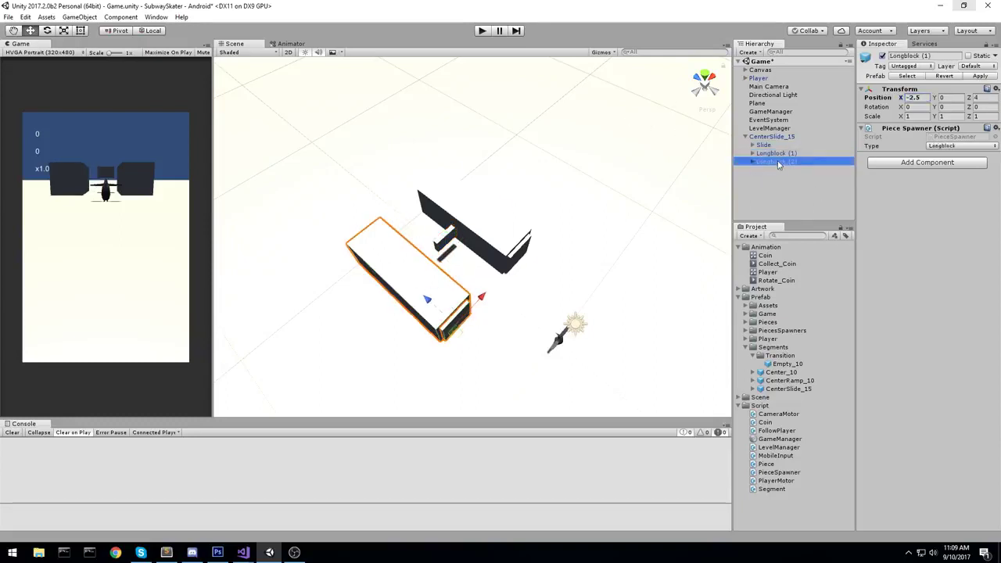
left_click(922, 98)
type("2.5")
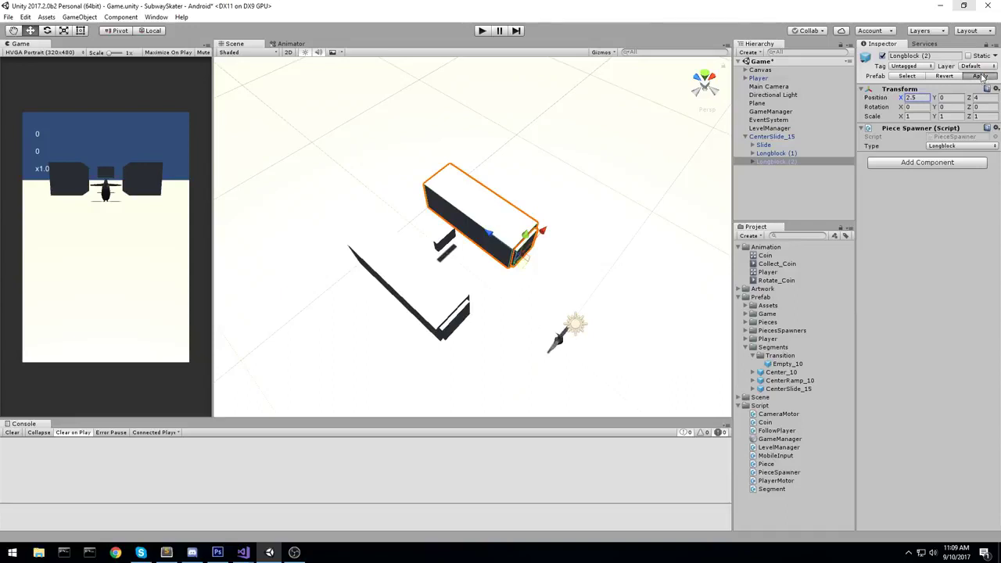
- Apply CenterSlide_15's changes to its prefab and delete the segment from the scene
left_click(778, 137)
key("Delete")
- Run the game and examine the lane spacing of the spawned segments in the Scene view
key("ctrl+p")
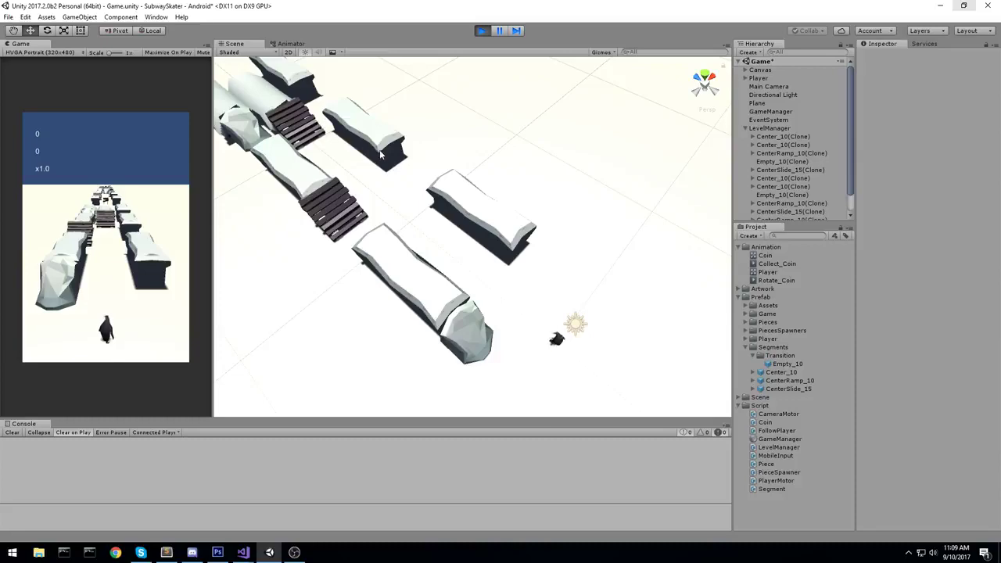
right_click_drag(381, 154, 355, 78)
key("d")
key("w")
key("w")
key("s")
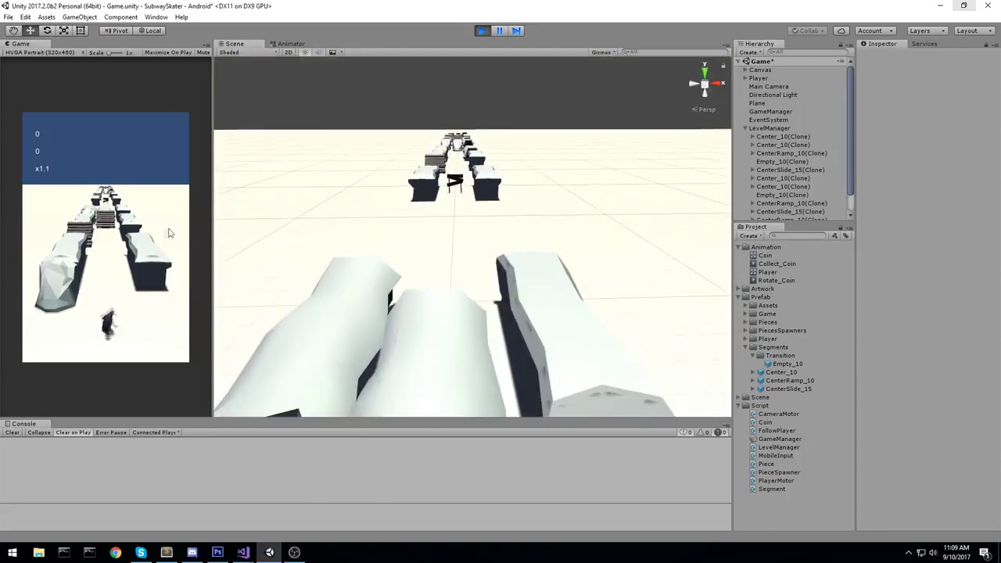
- Playtest the wider lanes by switching the penguin between left and right lanes, and stop the game
left_click_drag(165, 257, 75, 289)
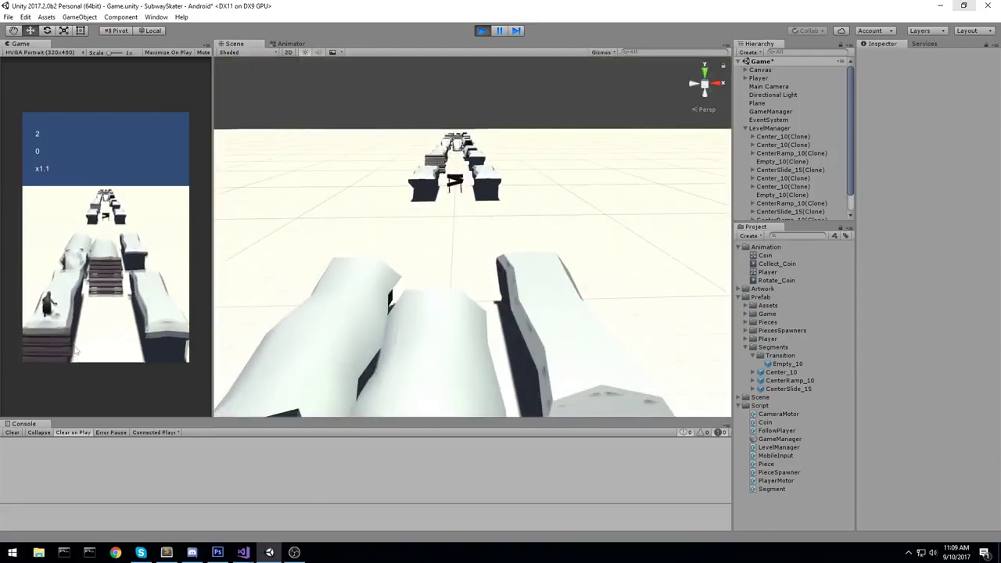
left_click_drag(117, 261, 185, 254)
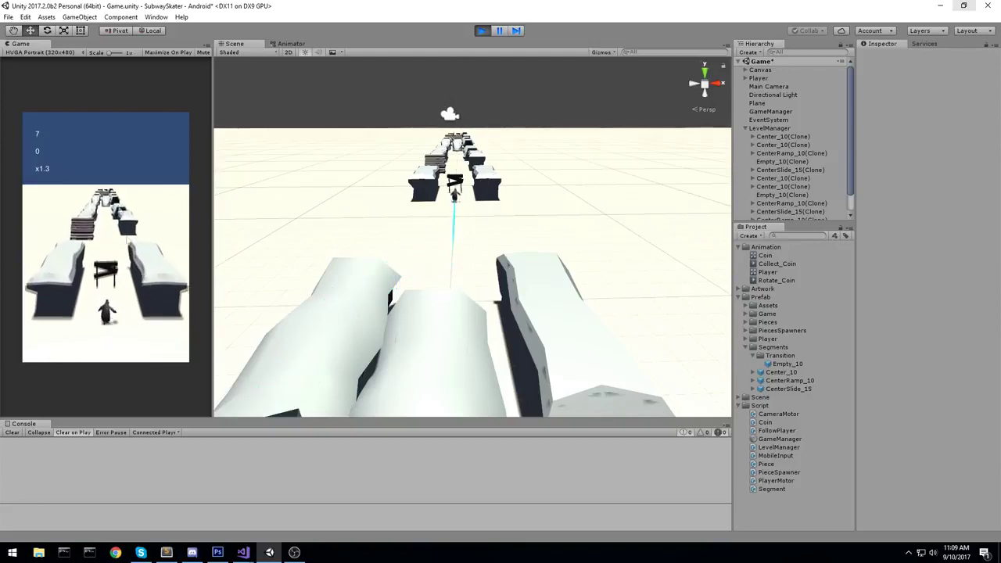
left_click_drag(101, 270, 68, 271)
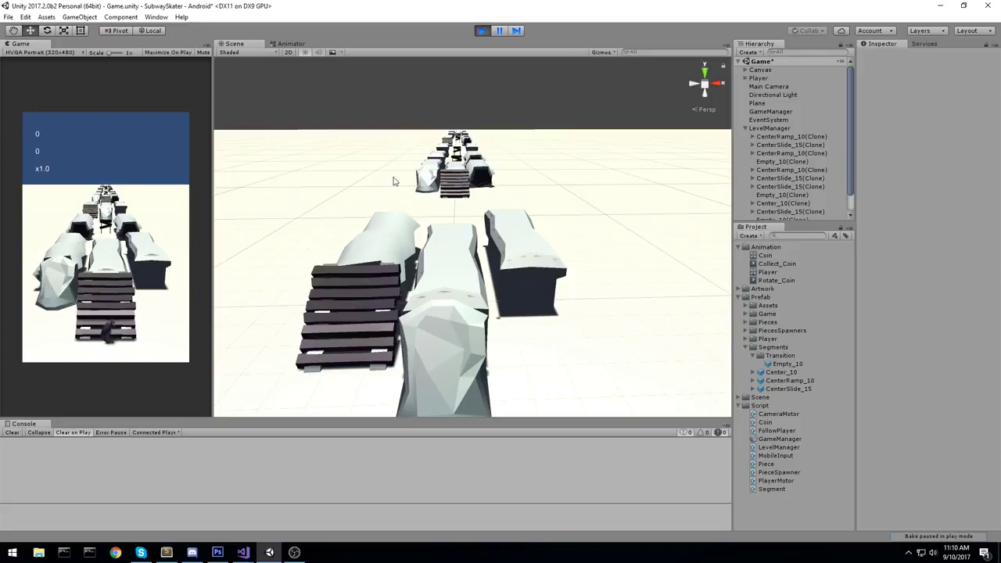
left_click(481, 31)
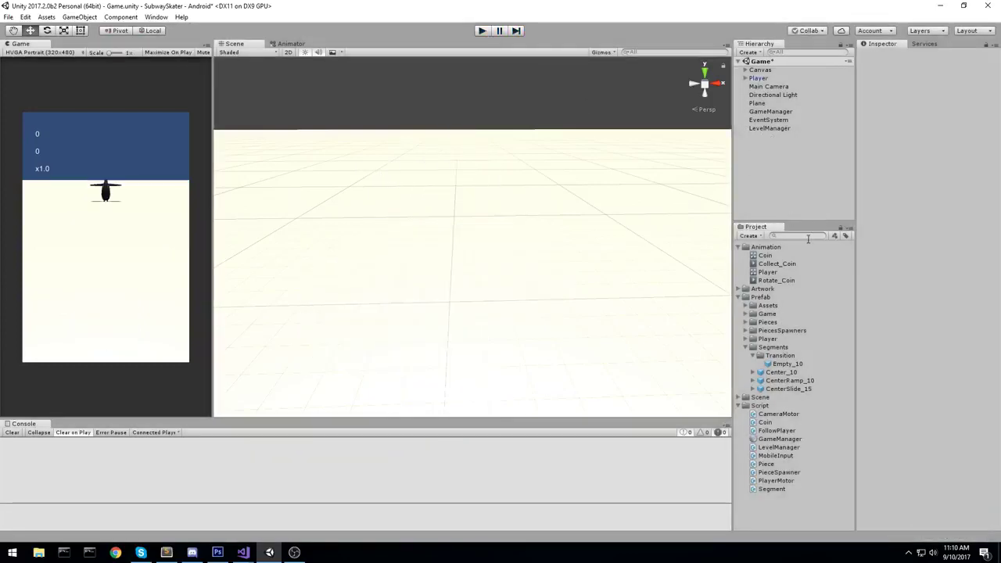
- Search the project for "level" and open the LevelManager script in Visual Studio at its Level Spawning constants
type("level")
key("Down")
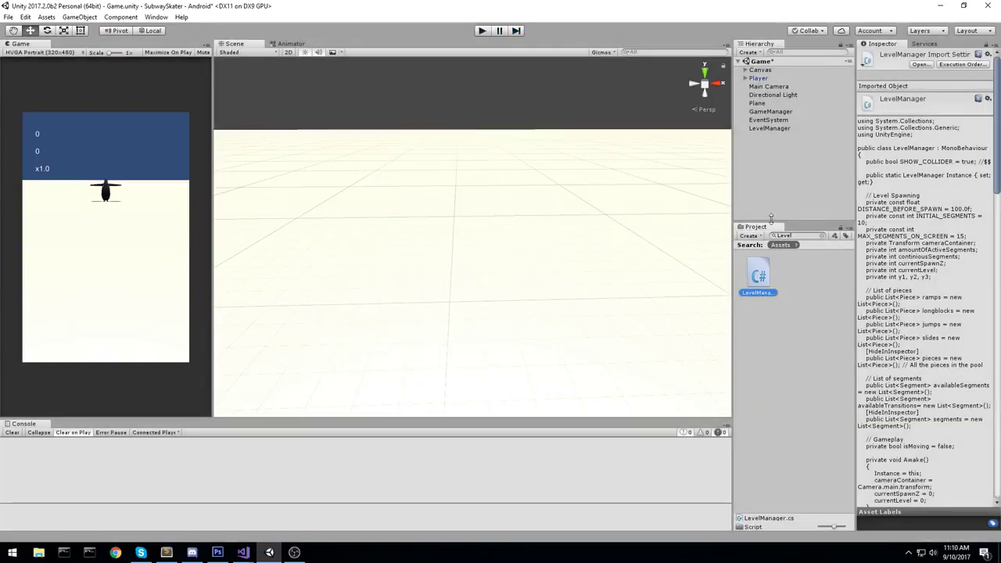
key("Return")
left_click(537, 307)
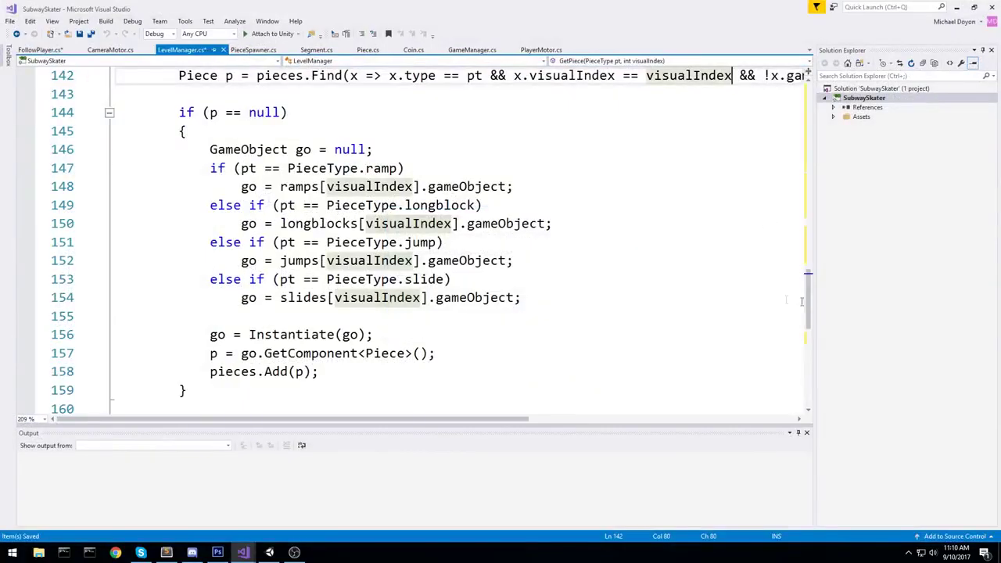
scroll(430, 258, "up", 20)
left_click(335, 254)
scroll(336, 254, "down", 2)
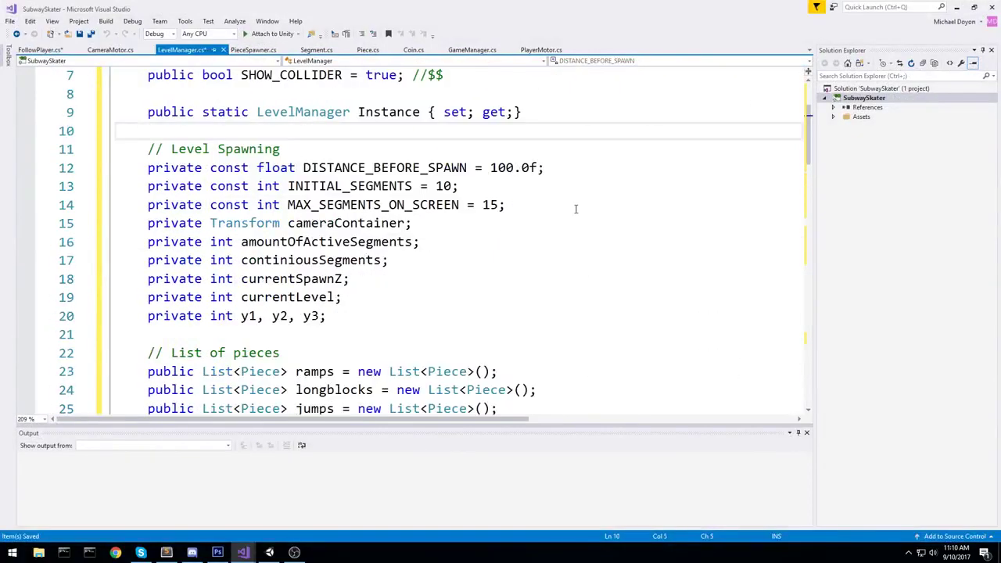
- Duplicate the INITIAL_SEGMENTS constant declaration on a new line directly below it
left_click(577, 208)
left_click_drag(465, 184, 78, 197)
key("ctrl+c")
key("End")
key("Return")
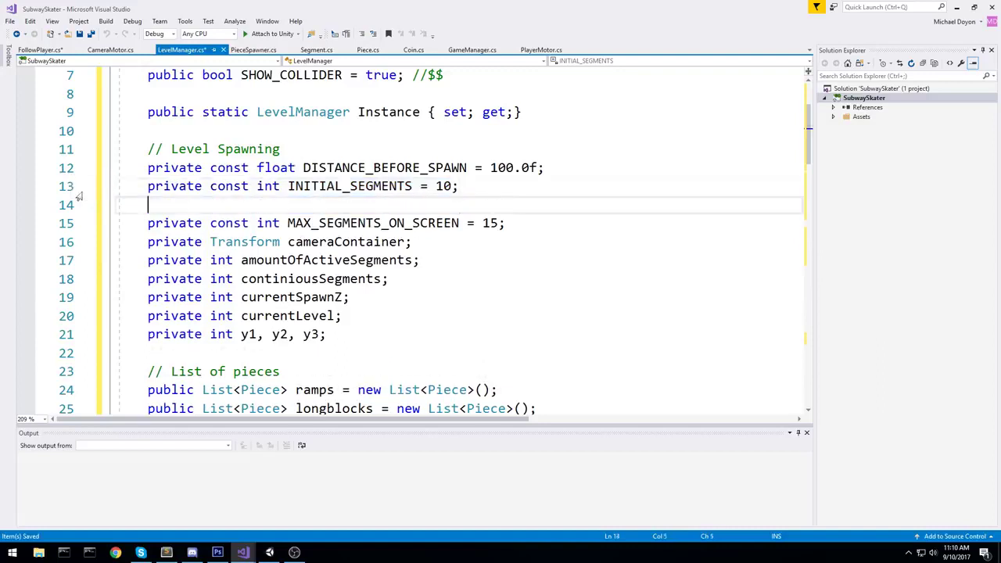
key("ctrl+v")
- Rename the duplicated constant INTIIAL_TRANSITION_SEGMENTS and set its value to 2
key("Left")
key("ctrl+shift+Left")
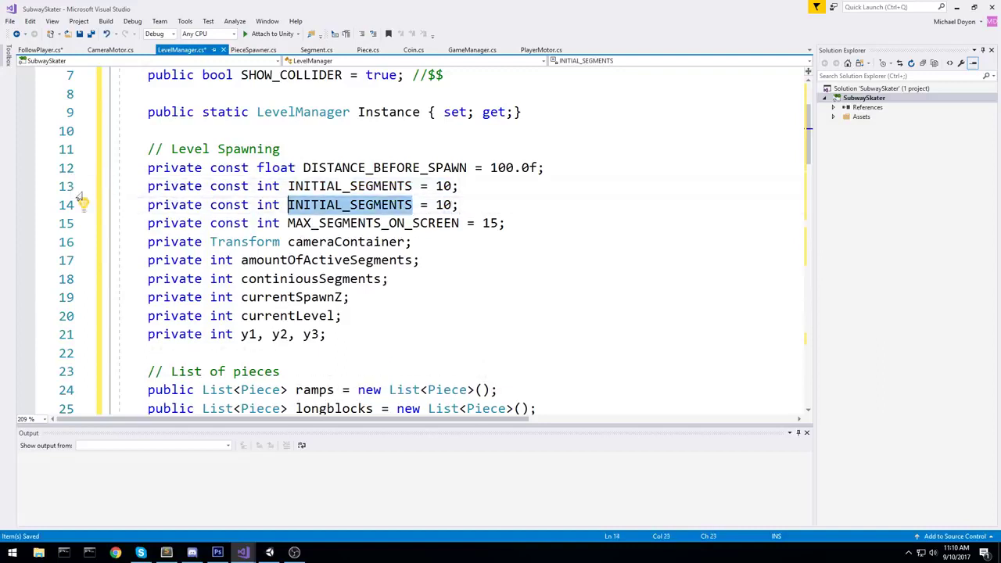
type("INT")
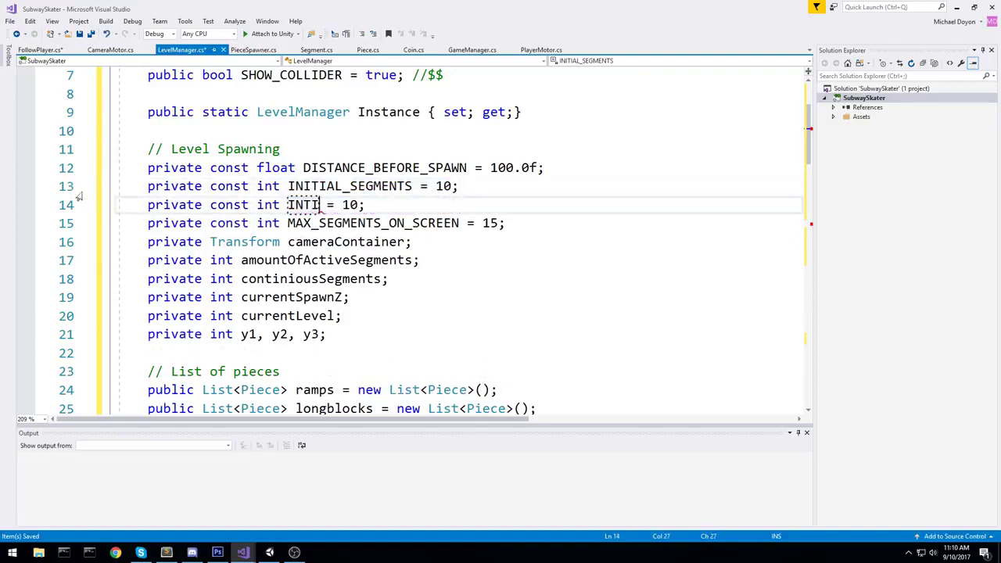
type("IIAL")
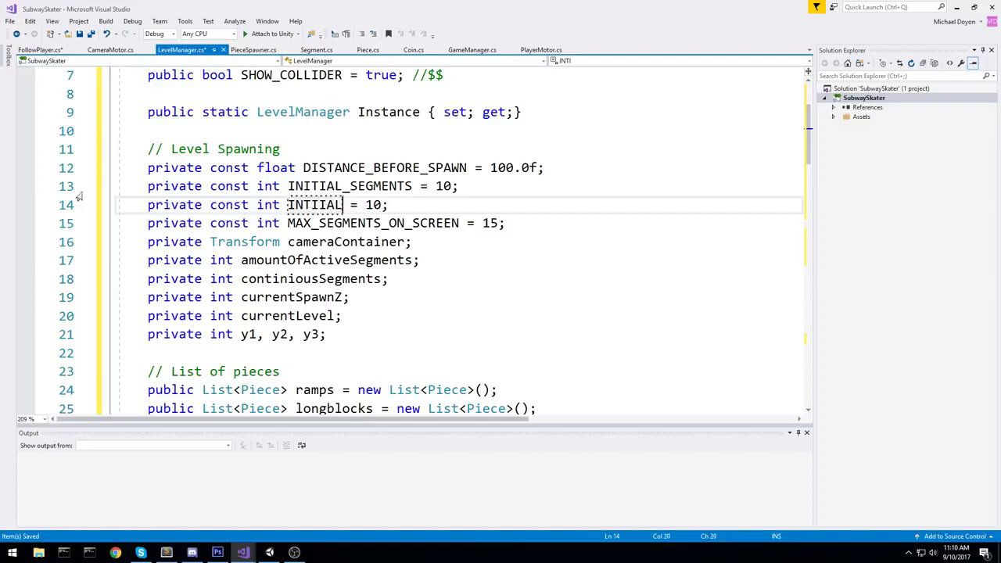
type("_TRA")
key("BackSpace")
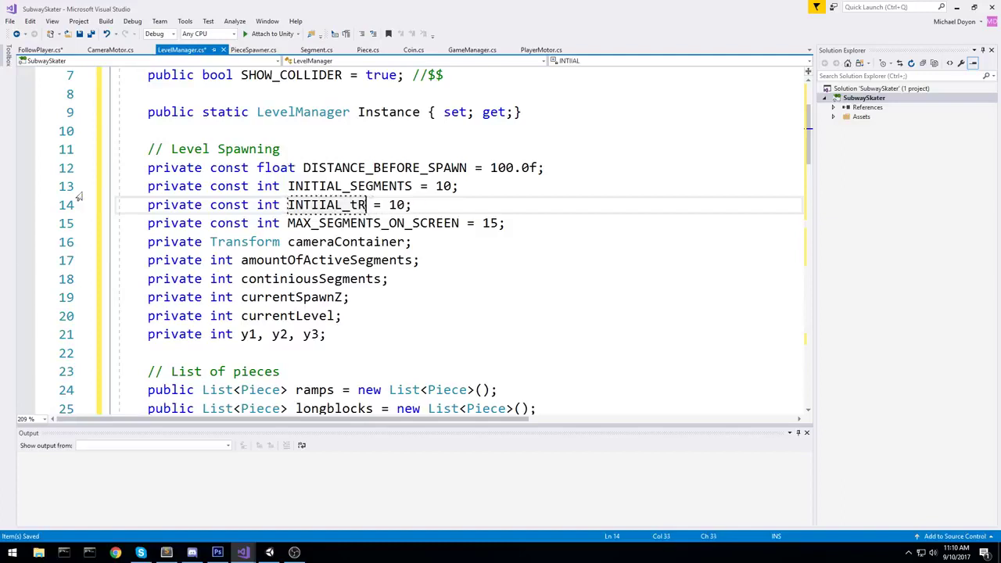
key("BackSpace")
key("BackSpace")
type("TRANSITION_SEGMENT")
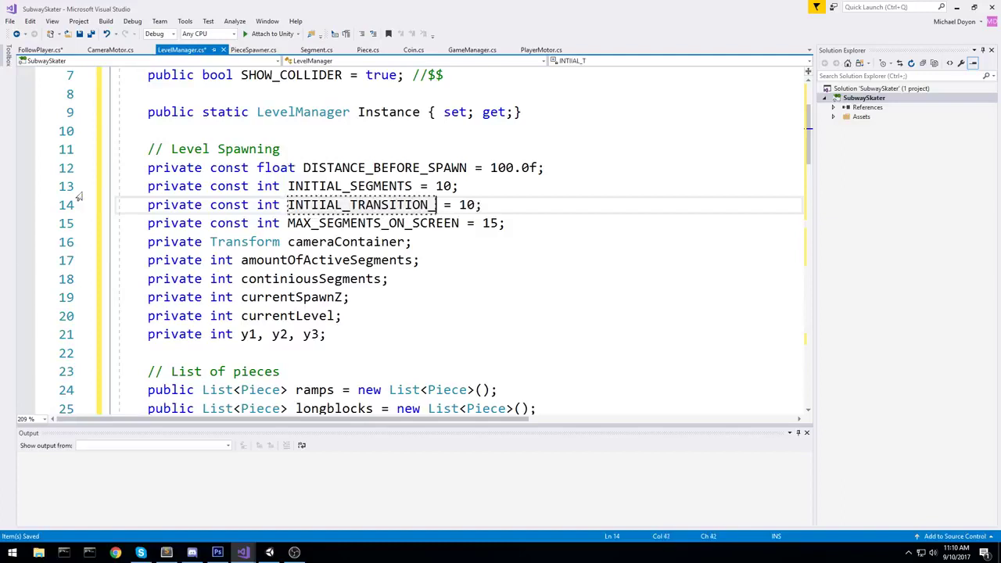
type("S")
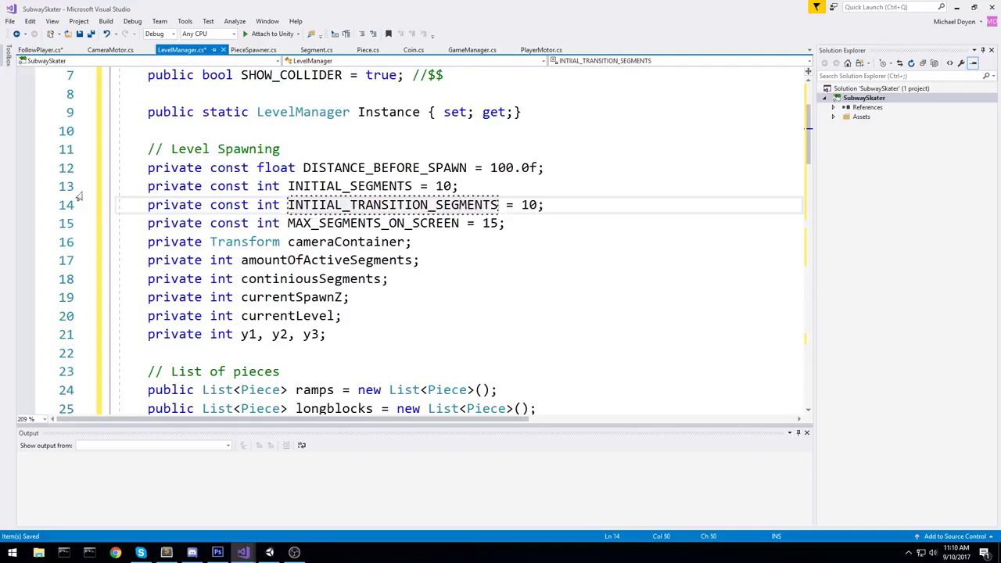
key("BackSpace")
key("BackSpace")
type("2")
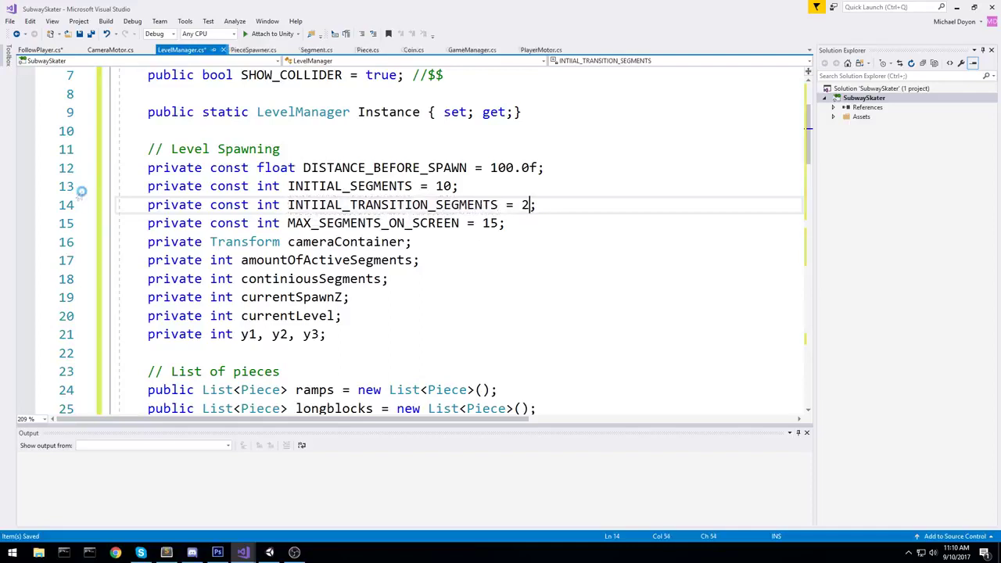
- Copy the name of the new transition segments constant from its declaration
left_click(409, 186)
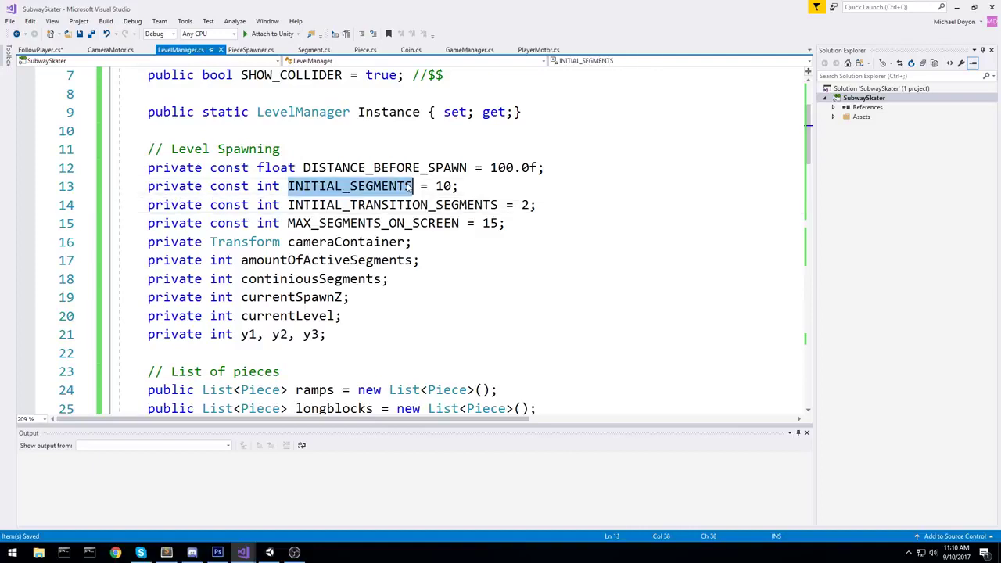
left_click(549, 201)
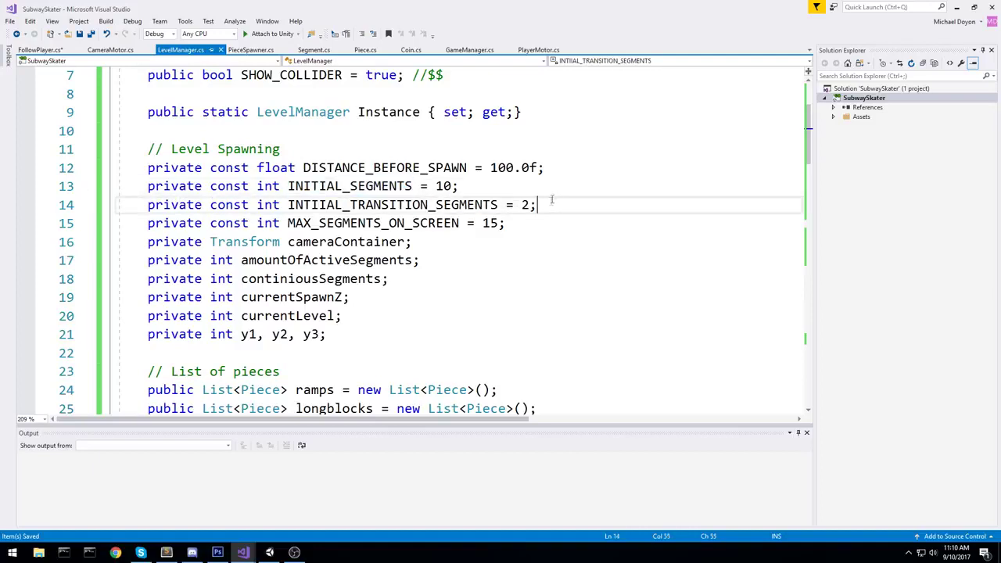
triple_click(398, 204)
double_click(401, 205)
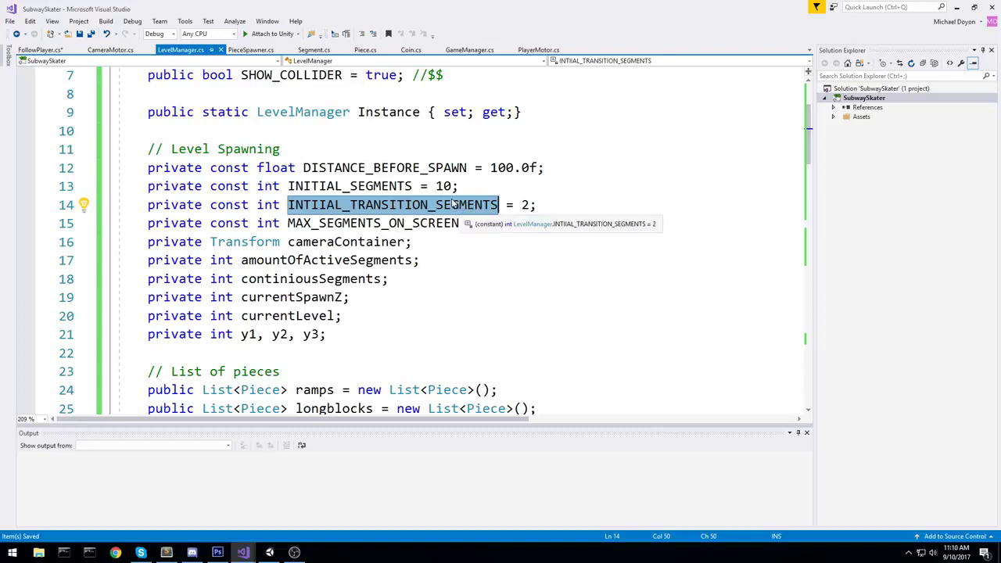
scroll(453, 203, "down", 3)
scroll(469, 177, "up", 4)
scroll(452, 263, "down", 1)
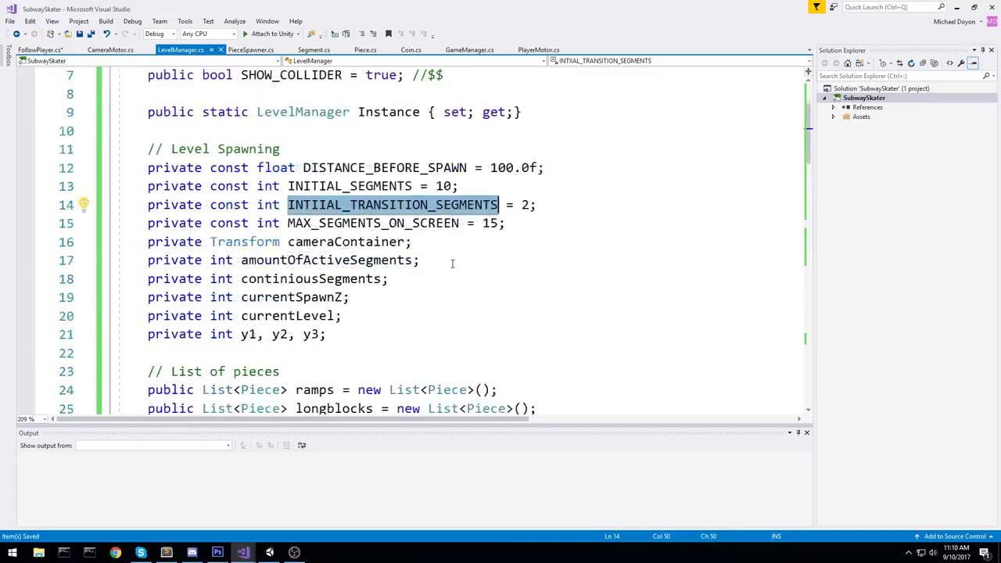
- In the for loop of LevelManager's Start method, add the condition if(i < INTIIAL_TRANSITION_SEGMENTS) above GenerateSegment()
scroll(452, 263, "down", 7)
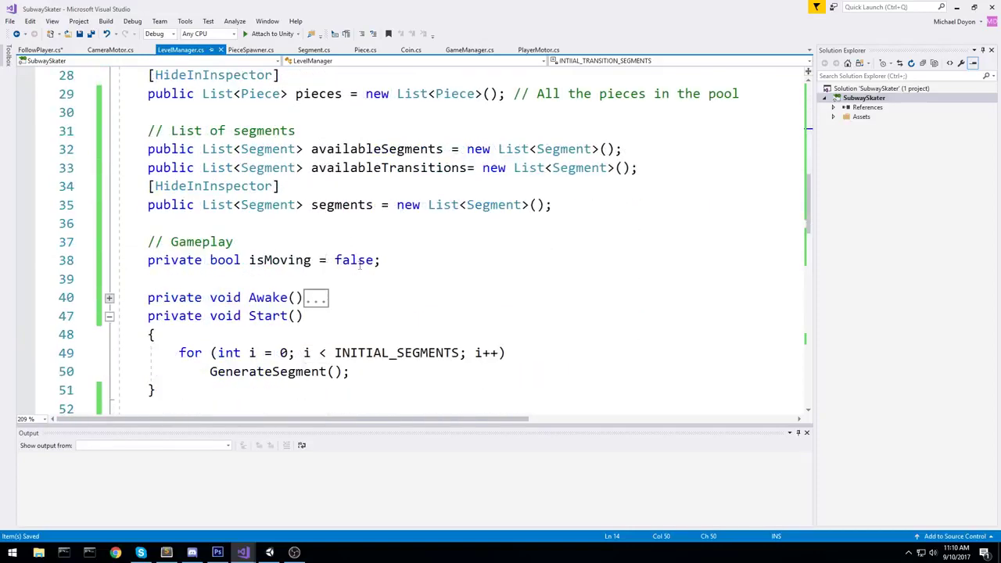
scroll(360, 264, "down", 1)
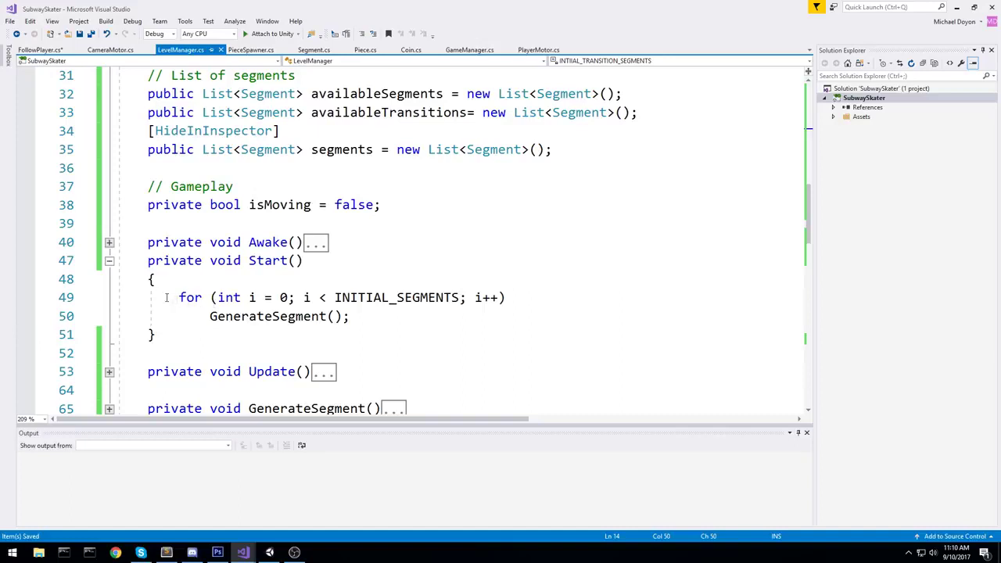
left_click_drag(180, 297, 485, 297)
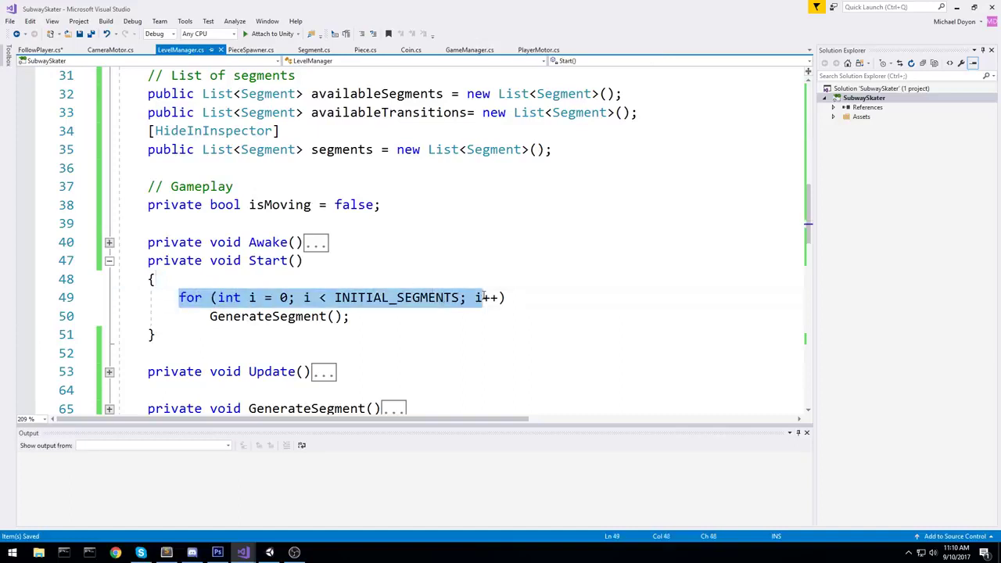
left_click(389, 307)
left_click(555, 304)
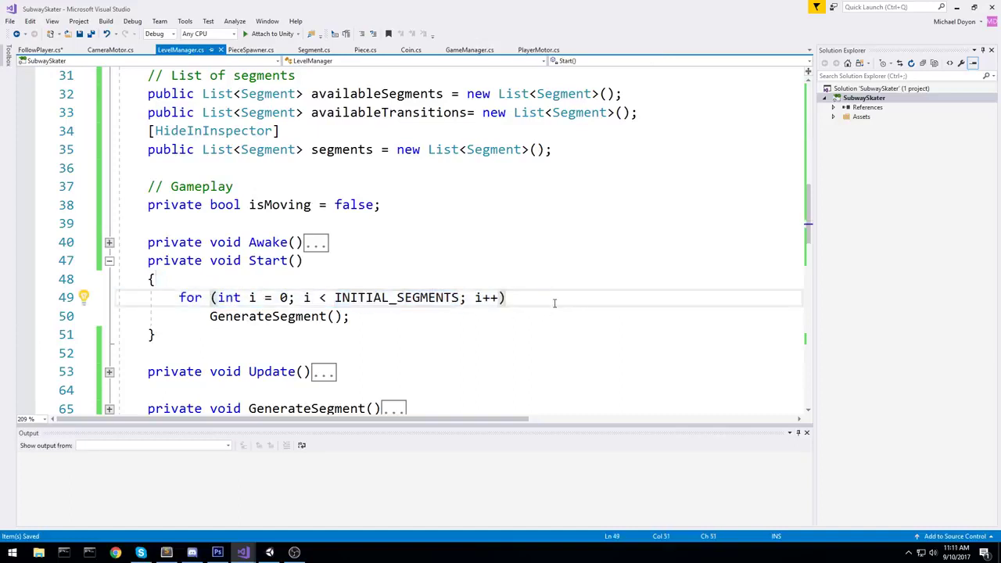
key("Return")
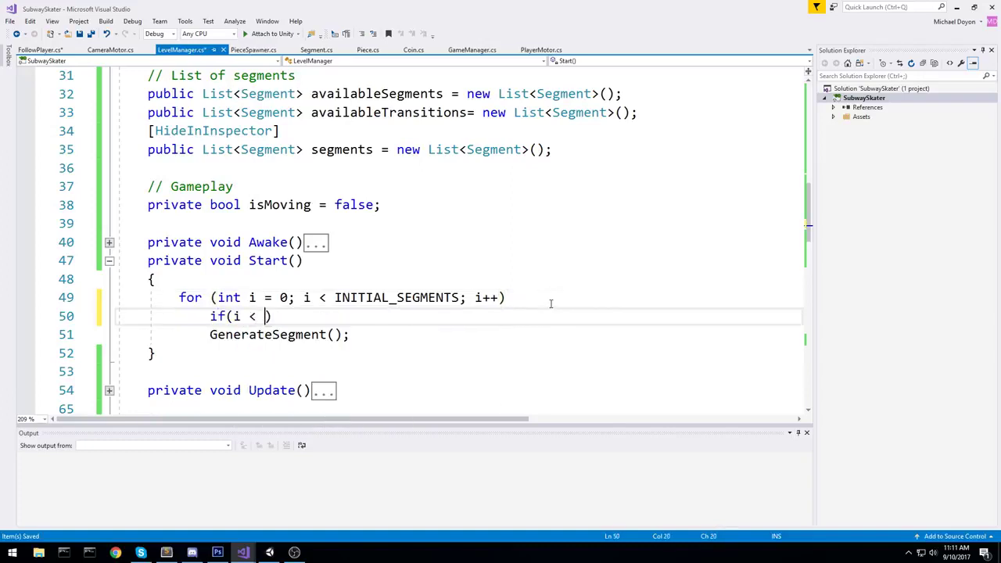
type("if(i < INIT")
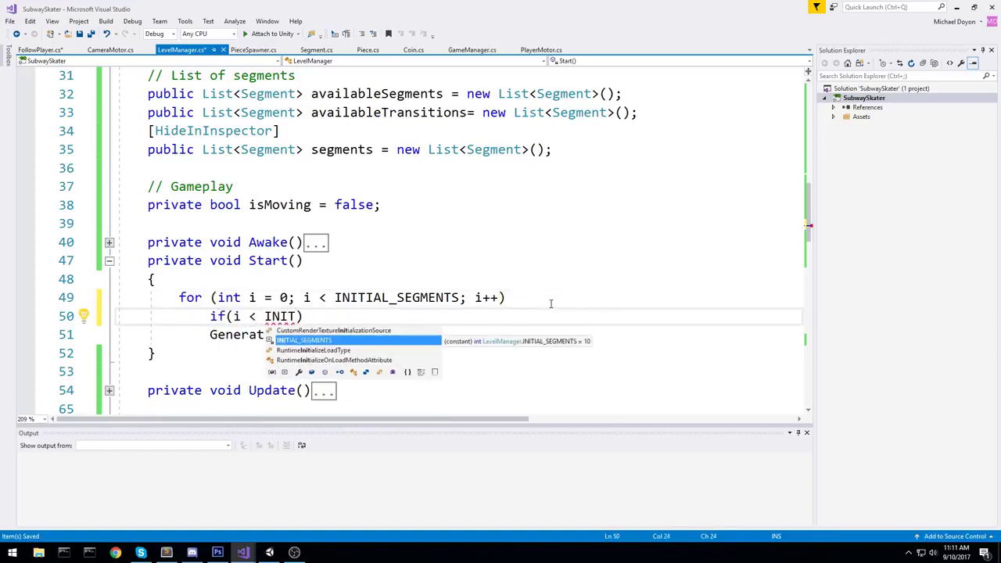
type("IAL_TRA")
key("ctrl+shift+Left")
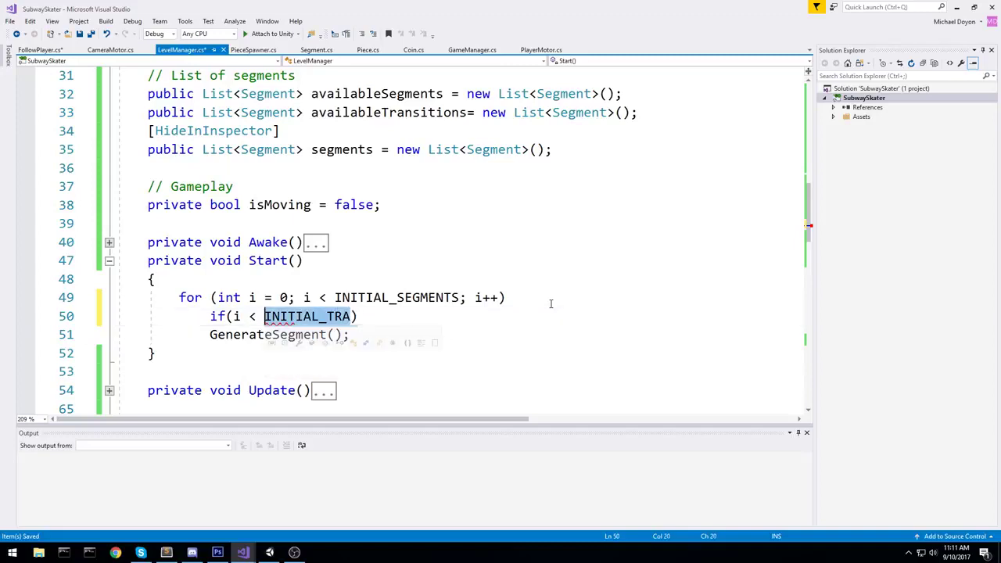
key("ctrl+v")
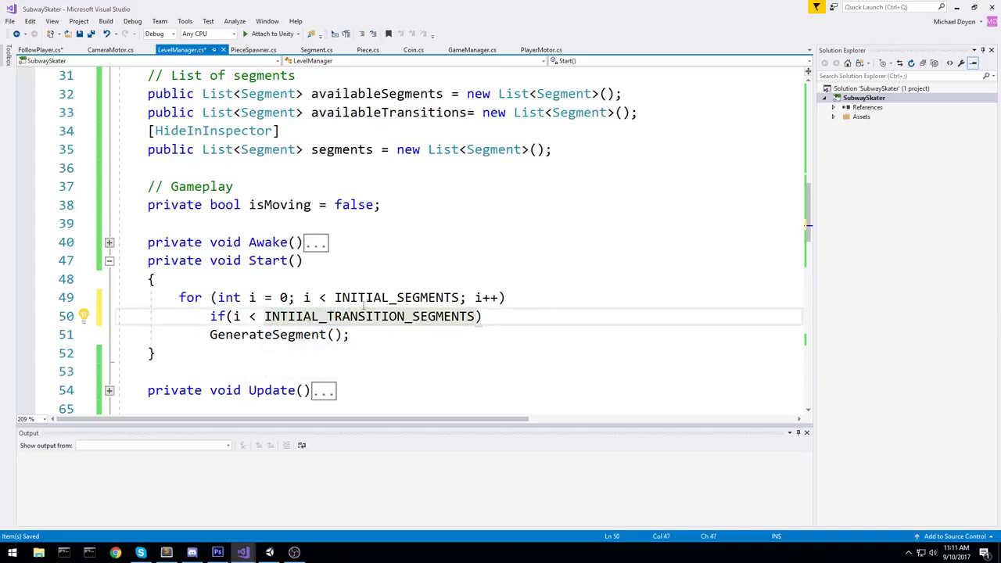
- Correct the constant's spelling to INITIAL_TRANSITION_SEGMENTS in its declaration and in the Start loop's condition
key("F12")
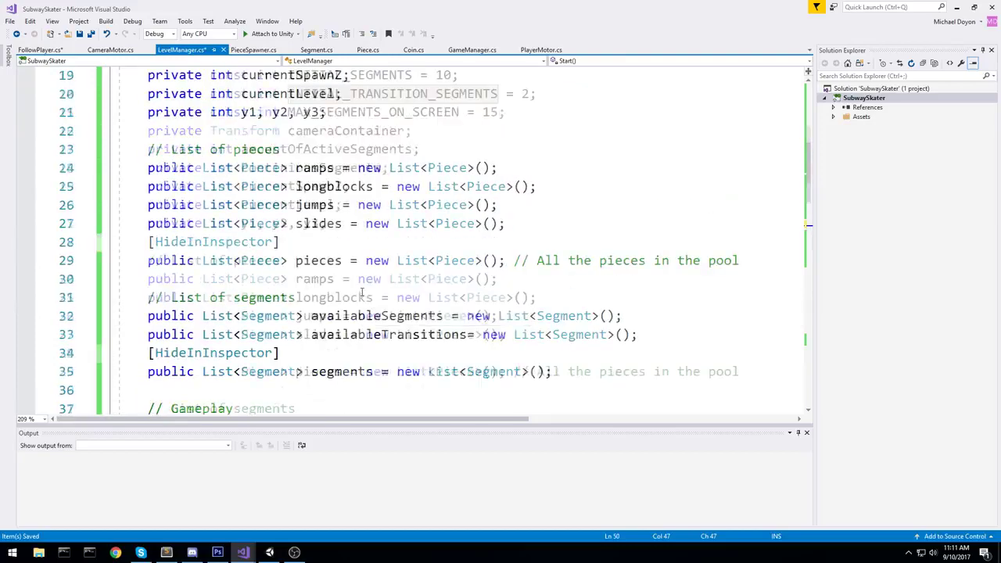
type("I")
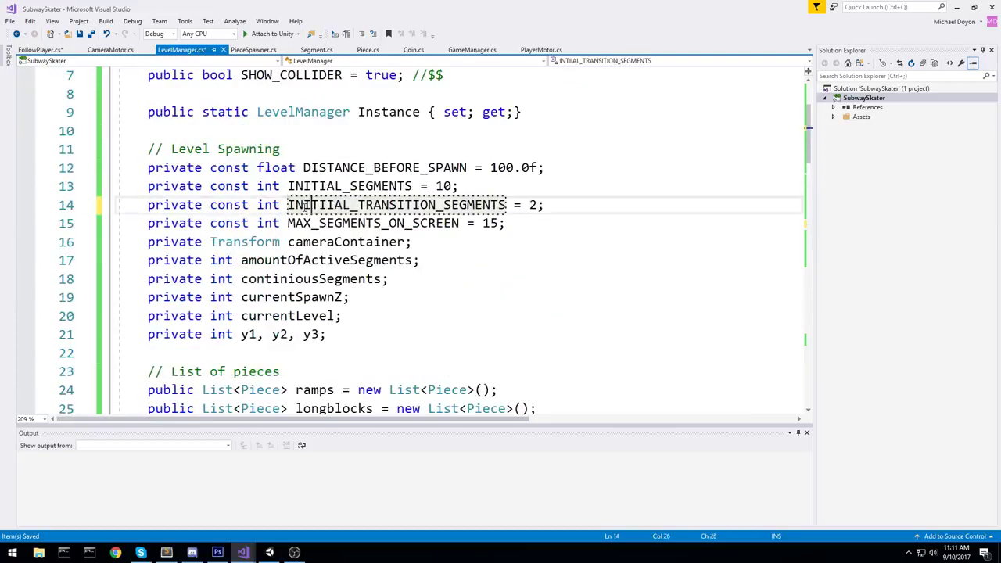
left_click(329, 205)
key("Delete")
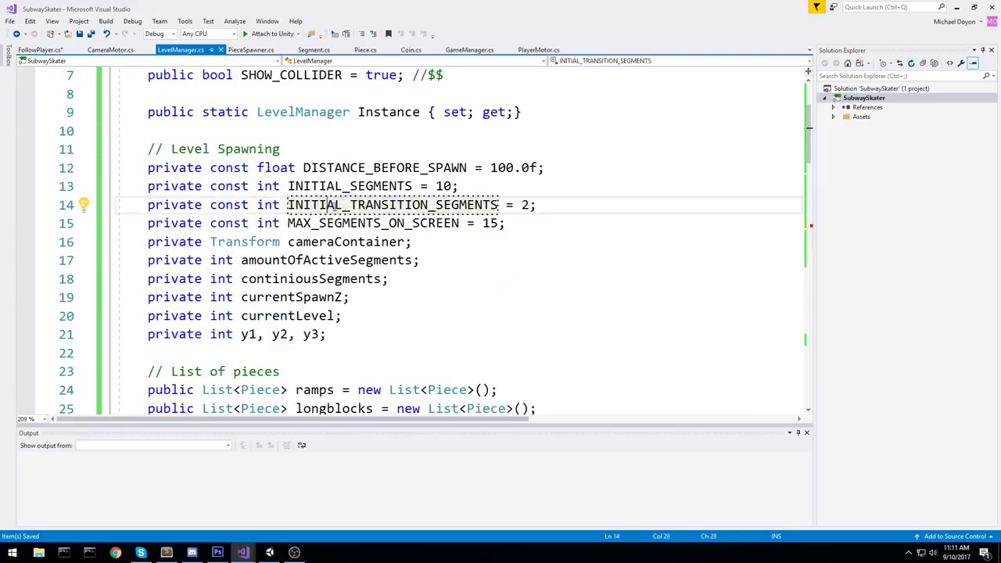
double_click(454, 205)
scroll(385, 173, "down", 10)
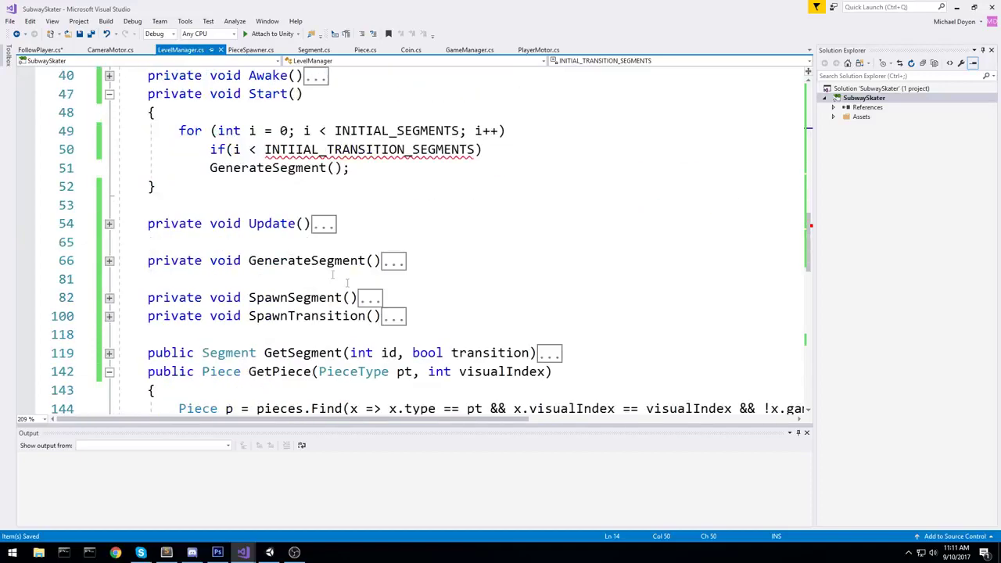
left_click(475, 205)
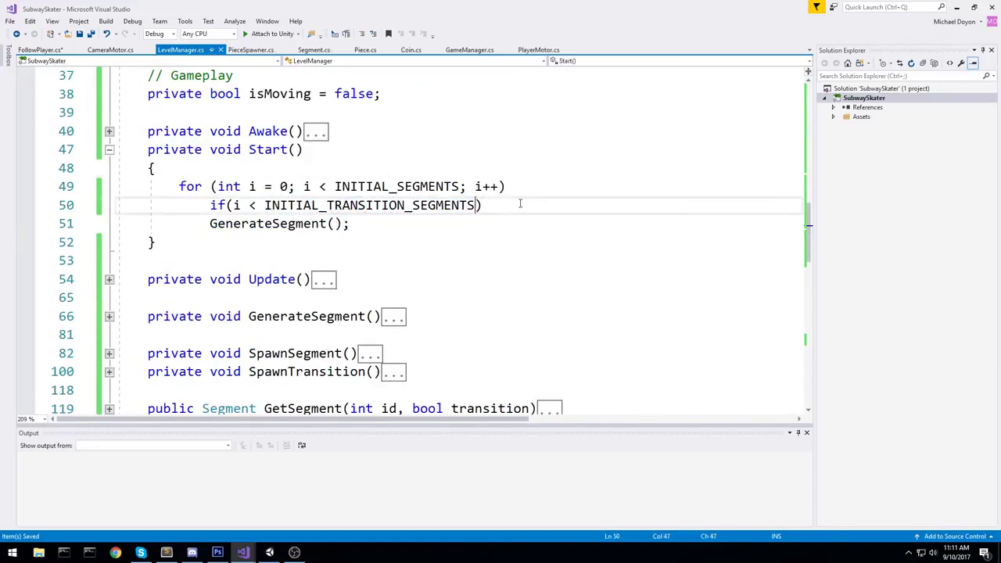
- Call SpawnTransition(); under the INITIAL_TRANSITION_SEGMENTS condition in Start
key("Return")
type("SpawnSegment")
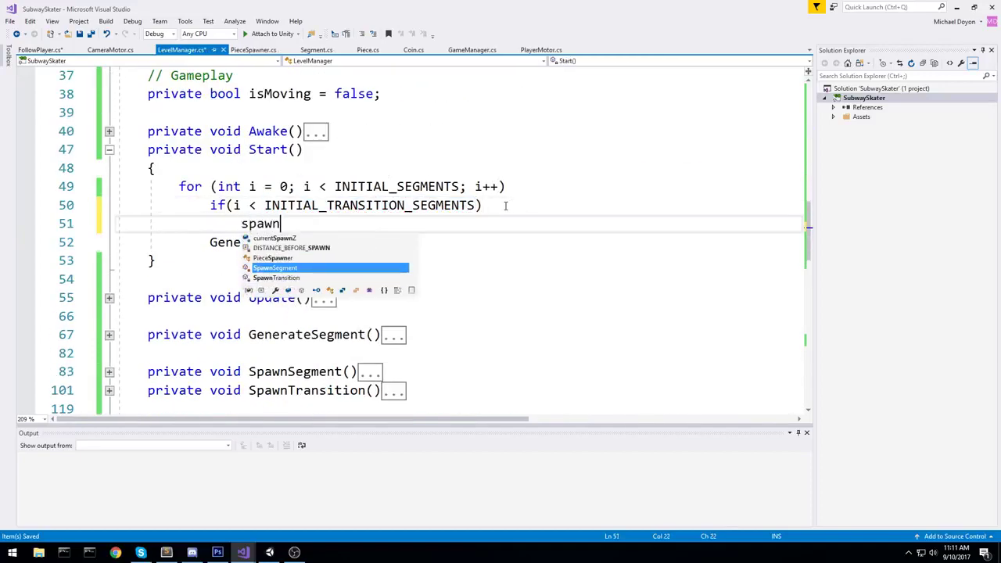
key("ctrl+shift+Left")
type("SP")
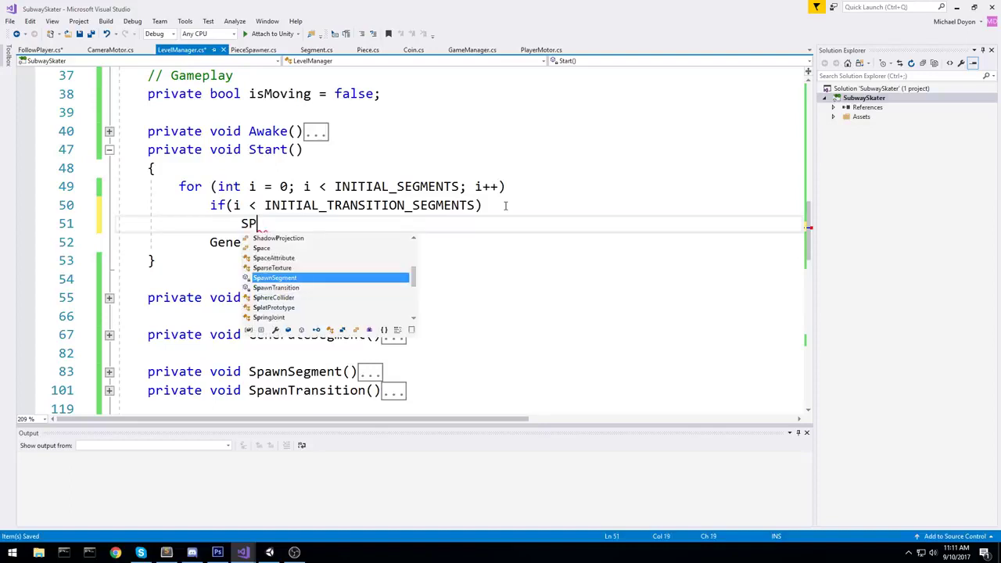
type("pawnTra")
key("Tab")
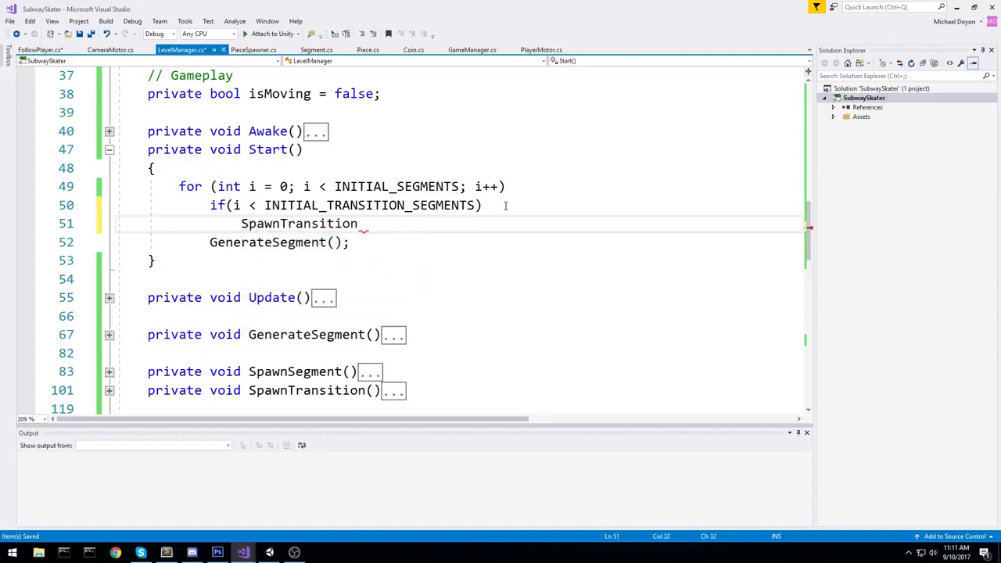
type("();")
- Add an else branch after SpawnTransition() and indent GenerateSegment() beneath it
key("Return")
type("else")
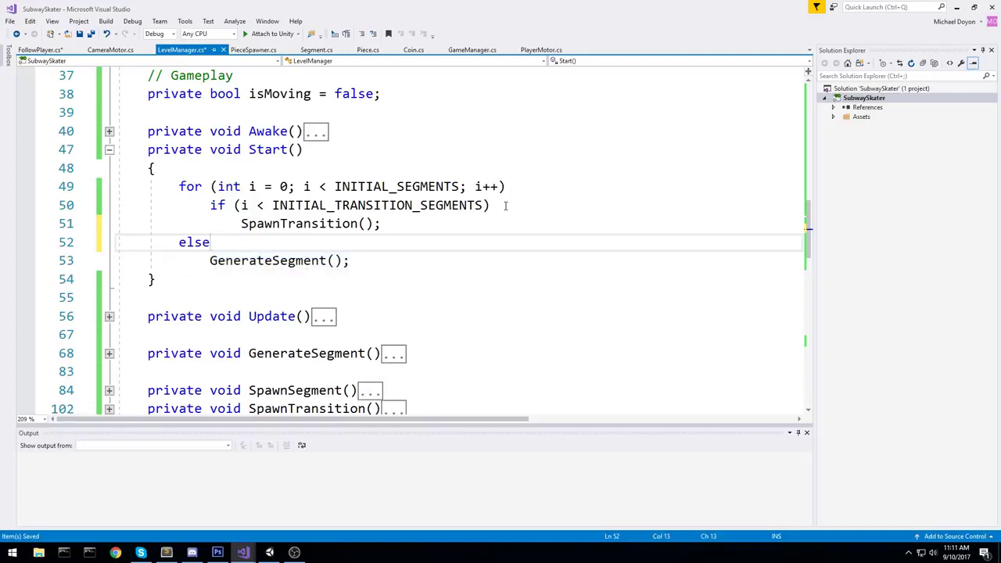
left_click(205, 260)
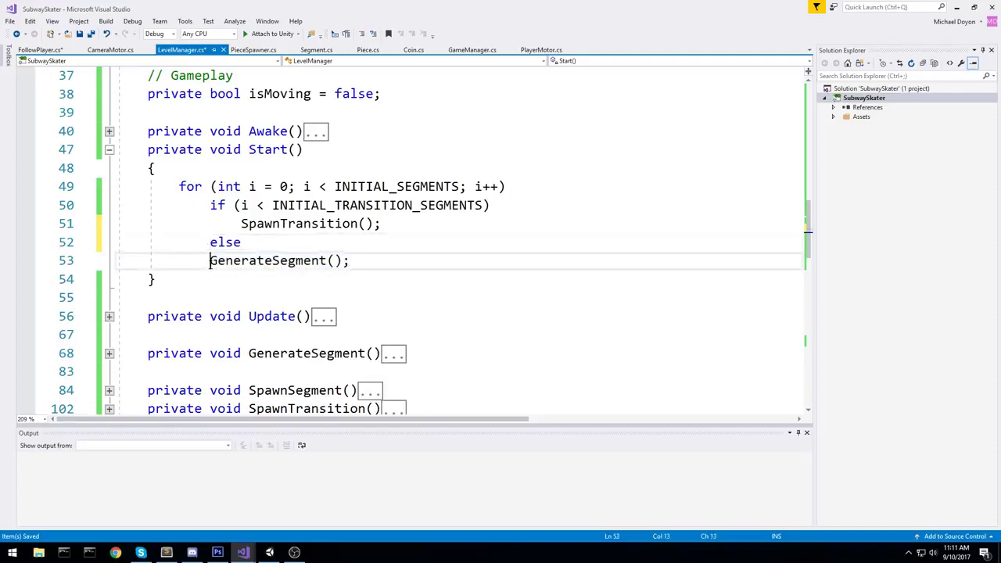
key("Tab")
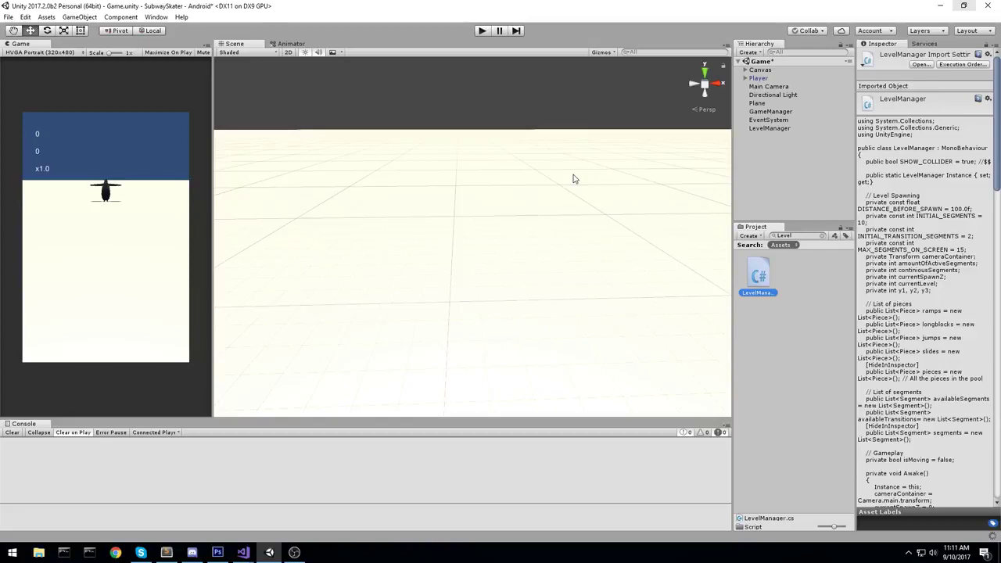
- Play-test the game and start a run to check the spacing before the first obstacle segments
key("ctrl+p")
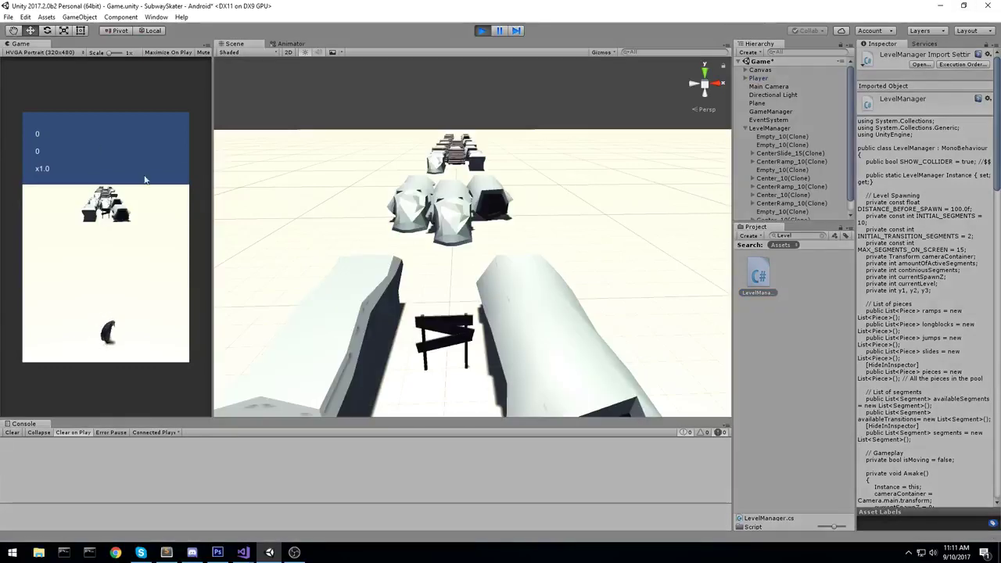
left_click(95, 267)
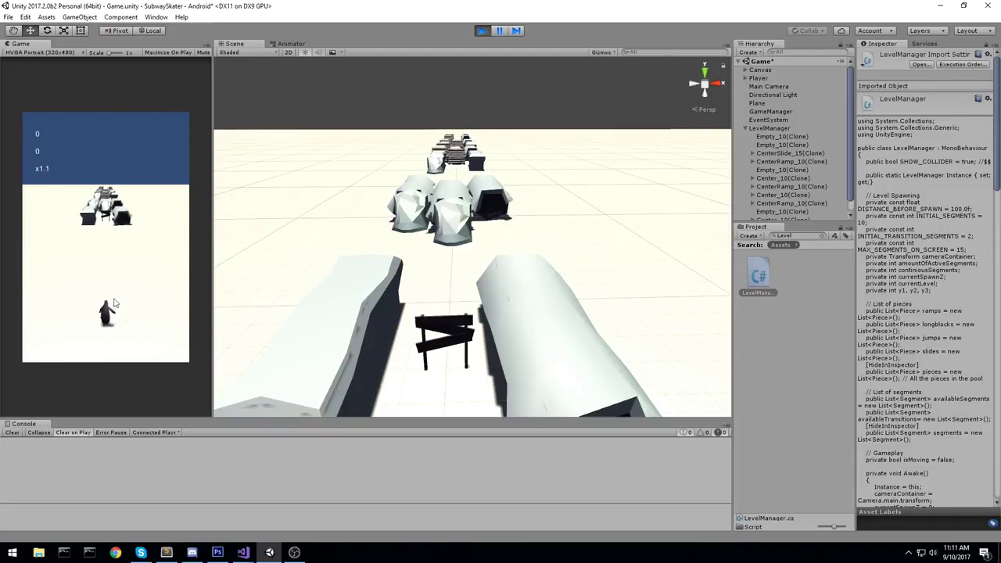
left_click(484, 31)
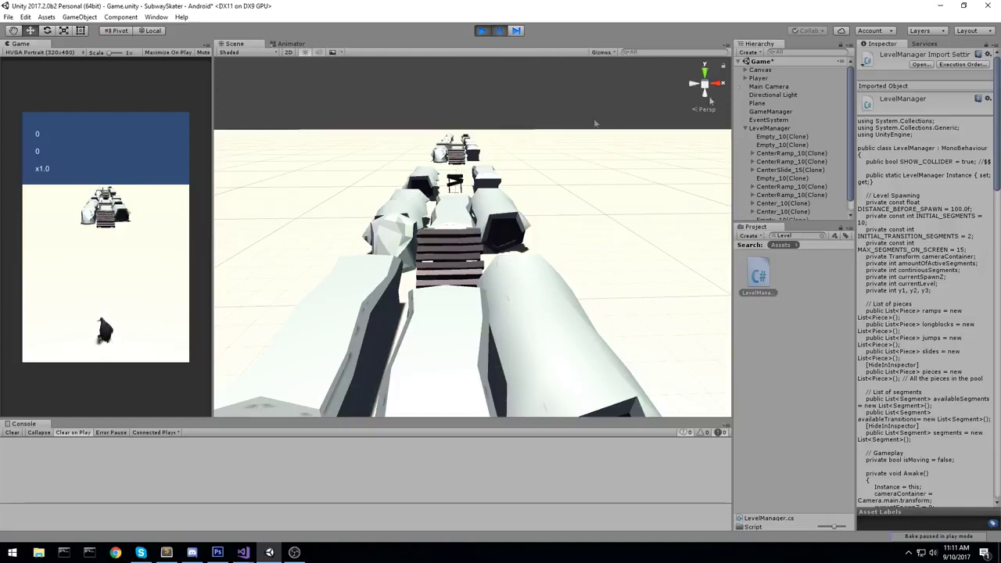
- Inspect the Main Camera and penguin in the paused scene, resume the game briefly, and stop the play test
double_click(782, 86)
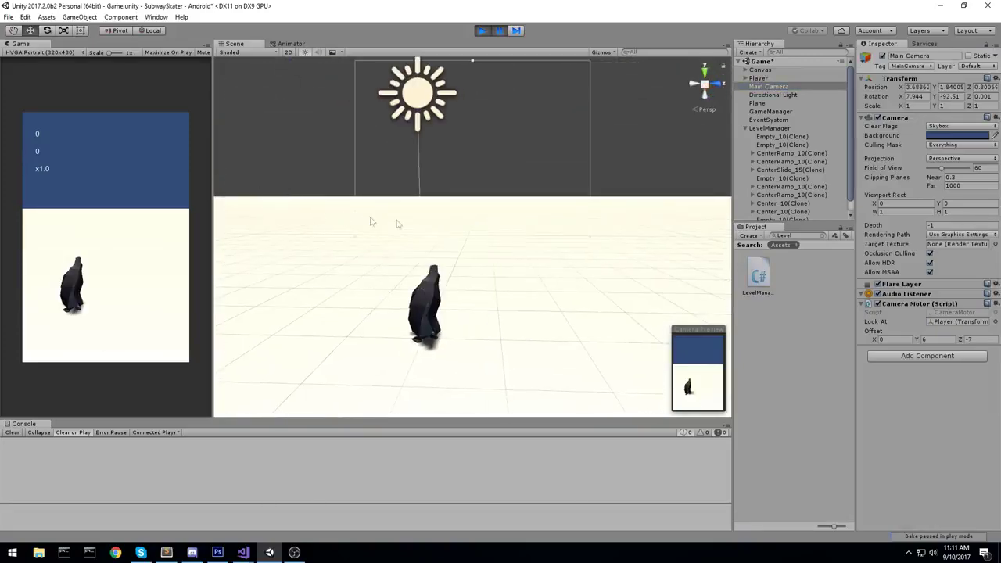
scroll(473, 221, "down", 4)
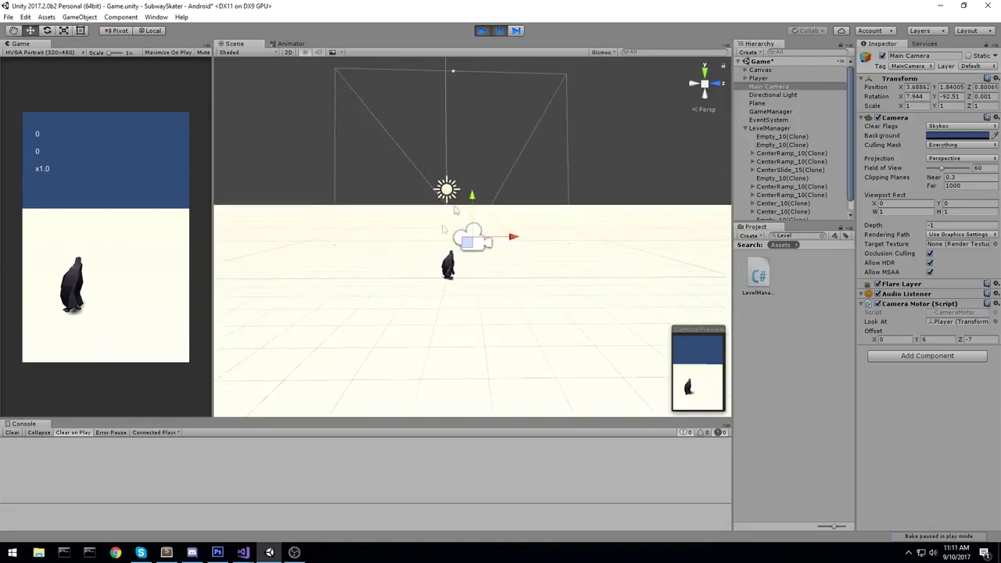
mouse_move(455, 181)
right_mouse_down()
mouse_move(477, 213)
mouse_move(469, 174)
mouse_move(470, 188)
right_mouse_up()
key("w")
left_click_drag(470, 187, 474, 181, "alt")
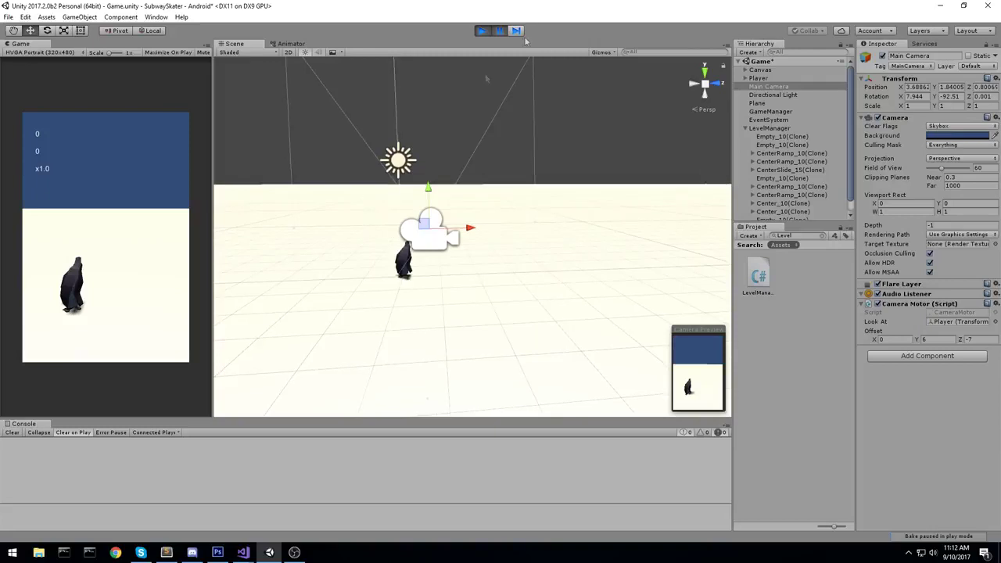
left_click(500, 31)
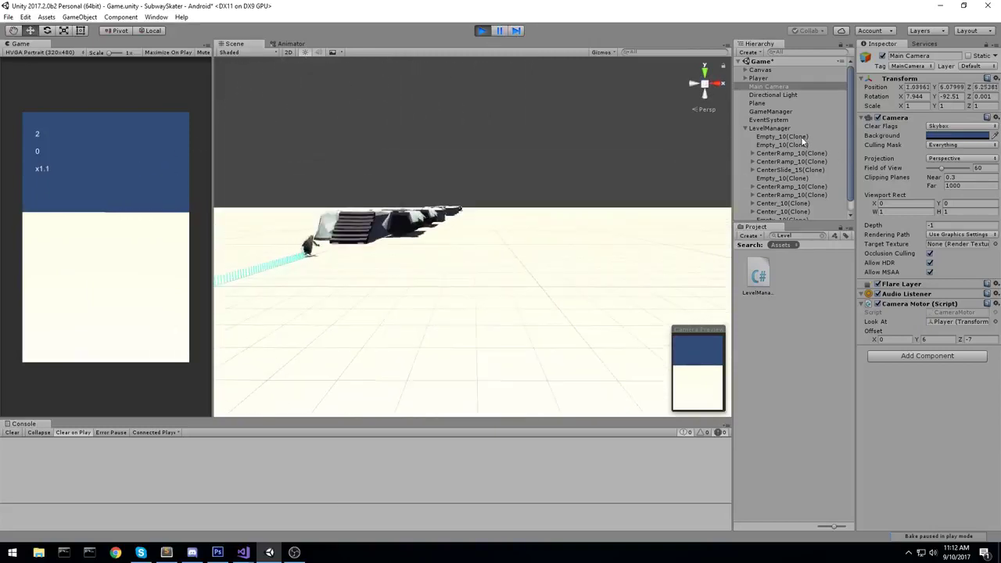
left_click(482, 30)
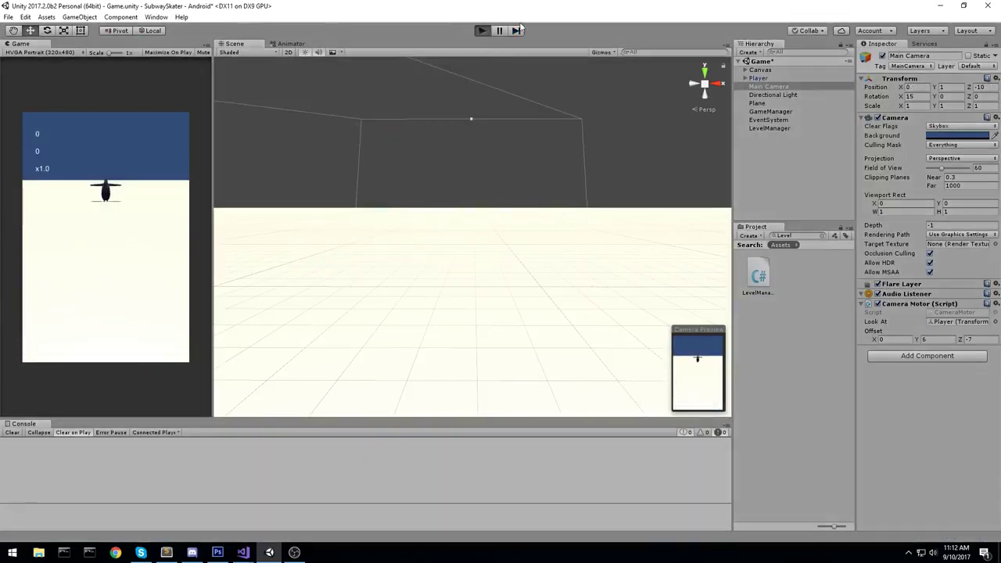
- Play-test a full run, switching the penguin between the left and middle lanes several times, and stop the game
left_click(481, 30)
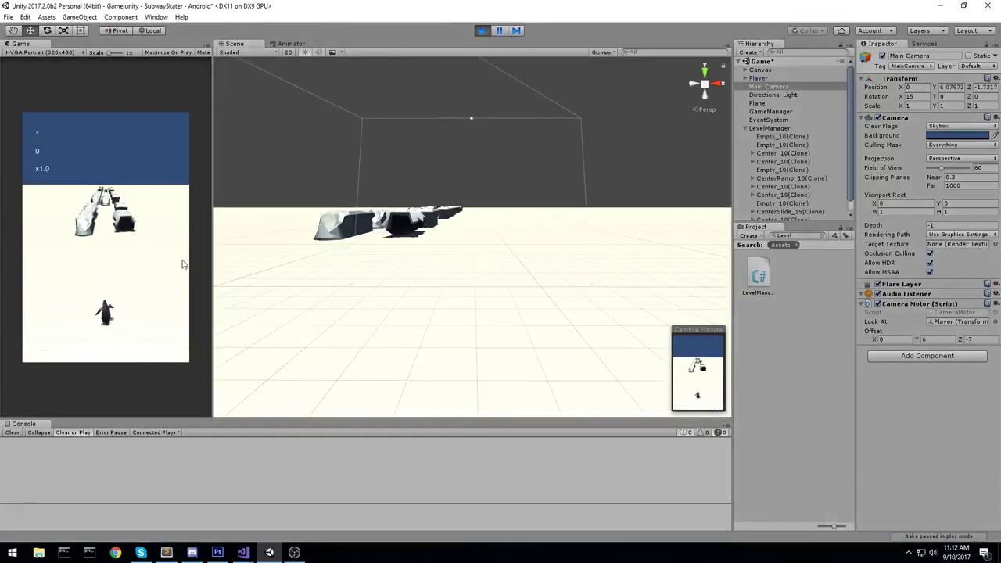
left_click_drag(138, 263, 31, 255)
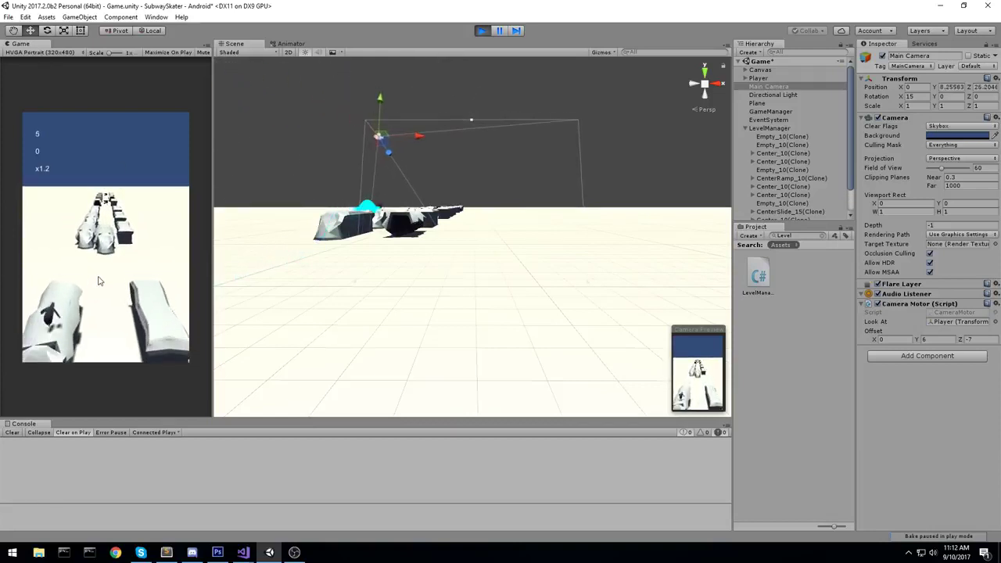
left_click_drag(99, 281, 201, 277)
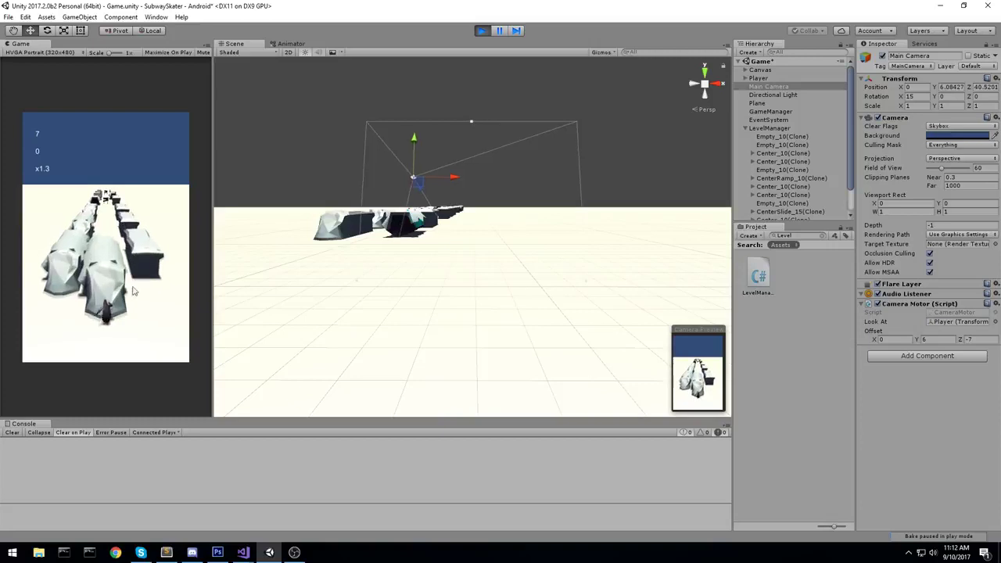
left_click_drag(134, 291, 43, 282)
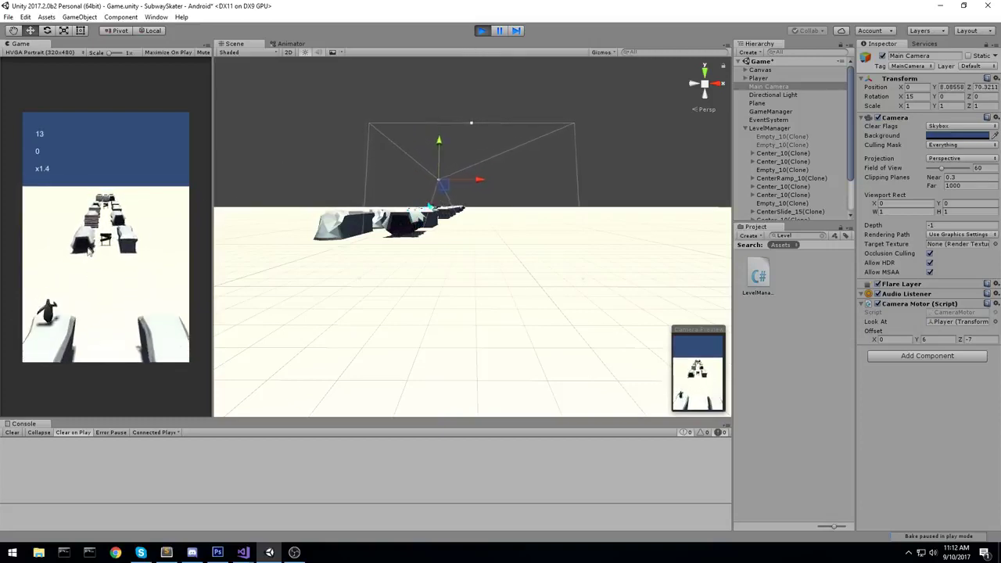
left_click_drag(89, 254, 168, 258)
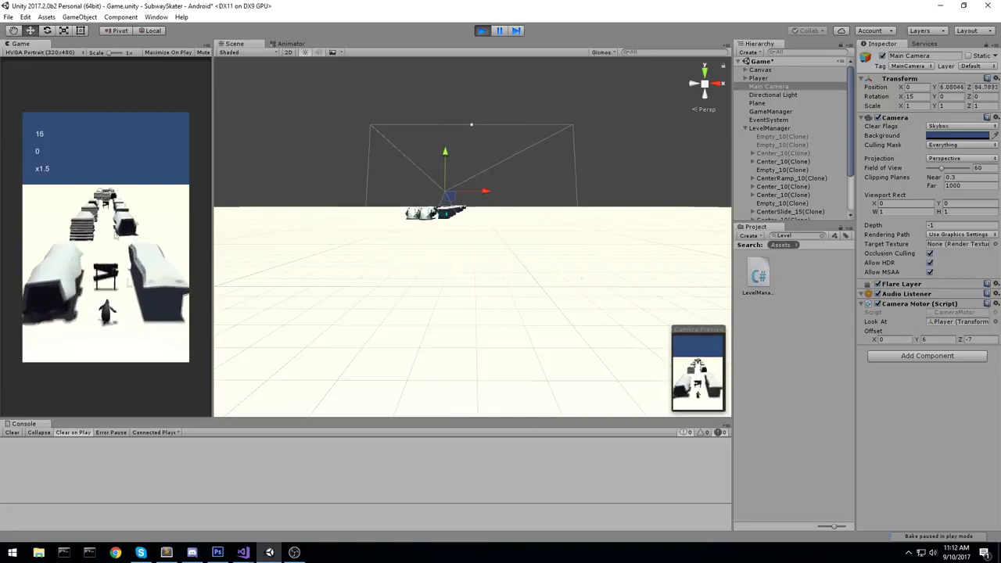
left_click_drag(129, 284, 20, 268)
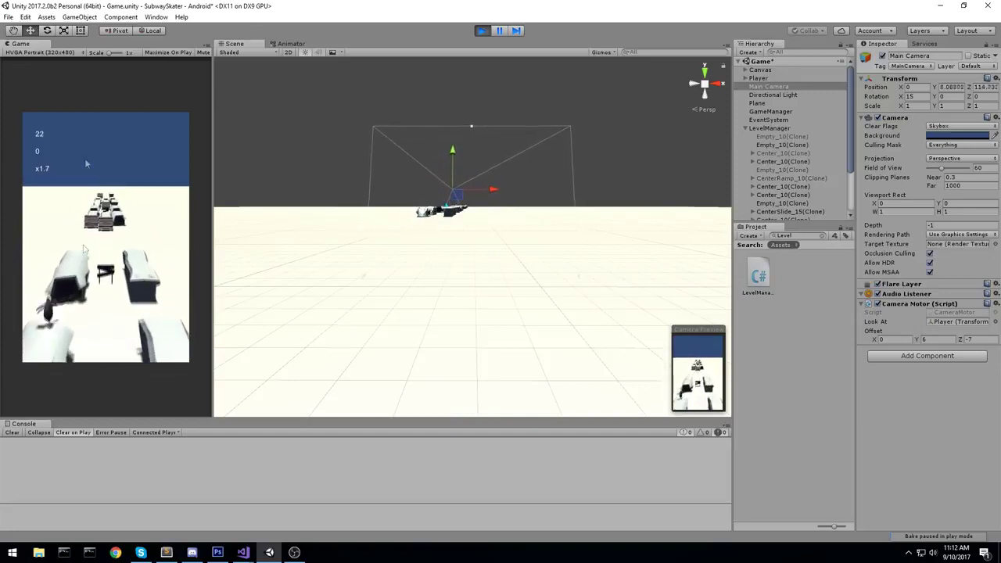
left_click_drag(88, 249, 174, 231)
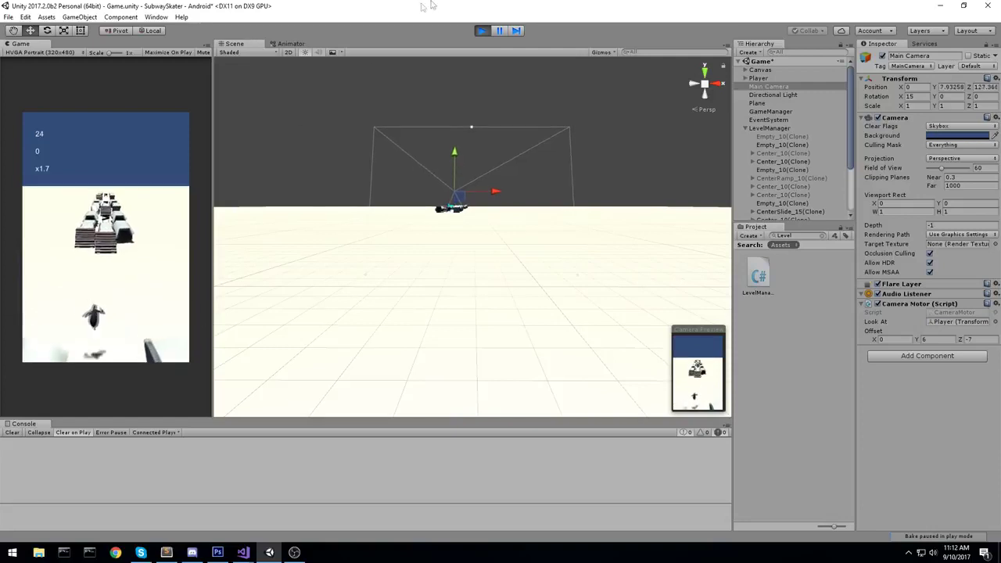
left_click(487, 31)
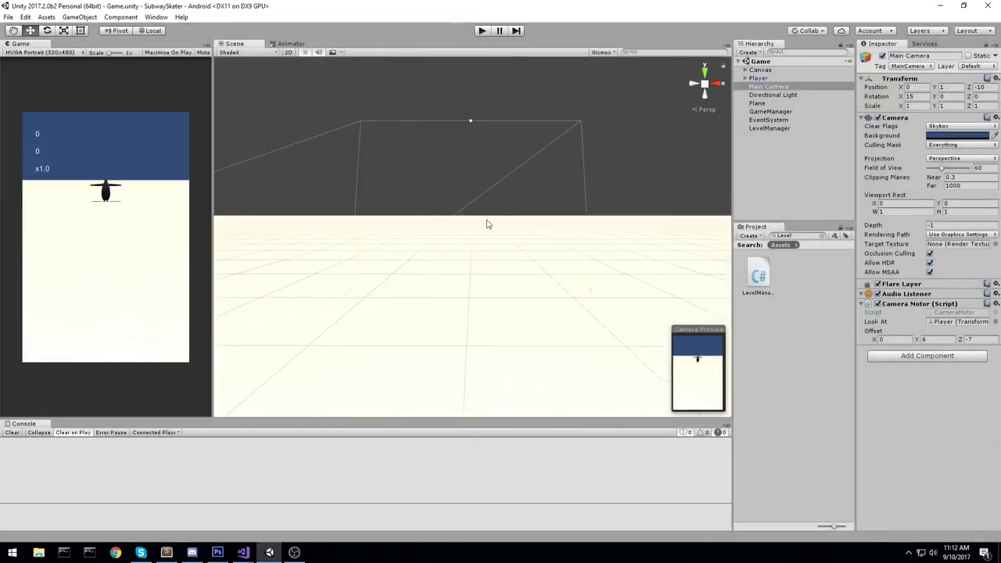
- Place the Center_10, CenterRamp_10 and CenterSlide_15 segment prefabs in the scene for inspection and delete them again
scroll(571, 205, "up", 5)
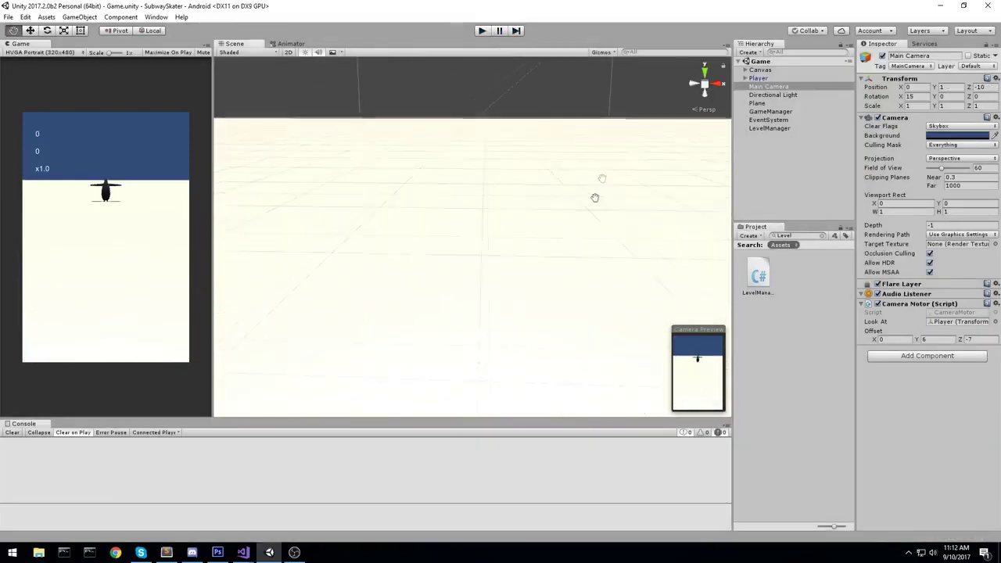
left_click(821, 236)
left_click(784, 372)
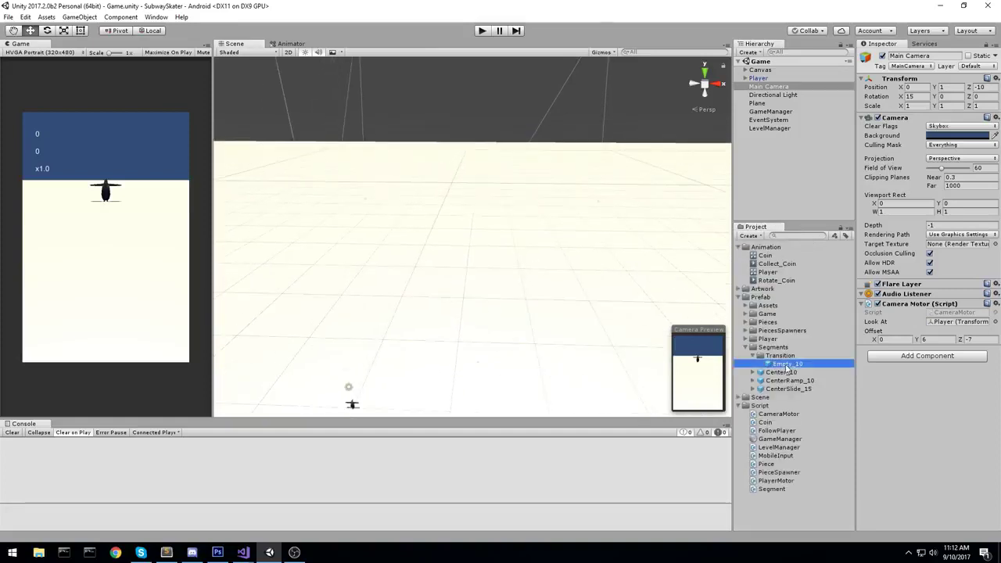
left_click(790, 389, "shift")
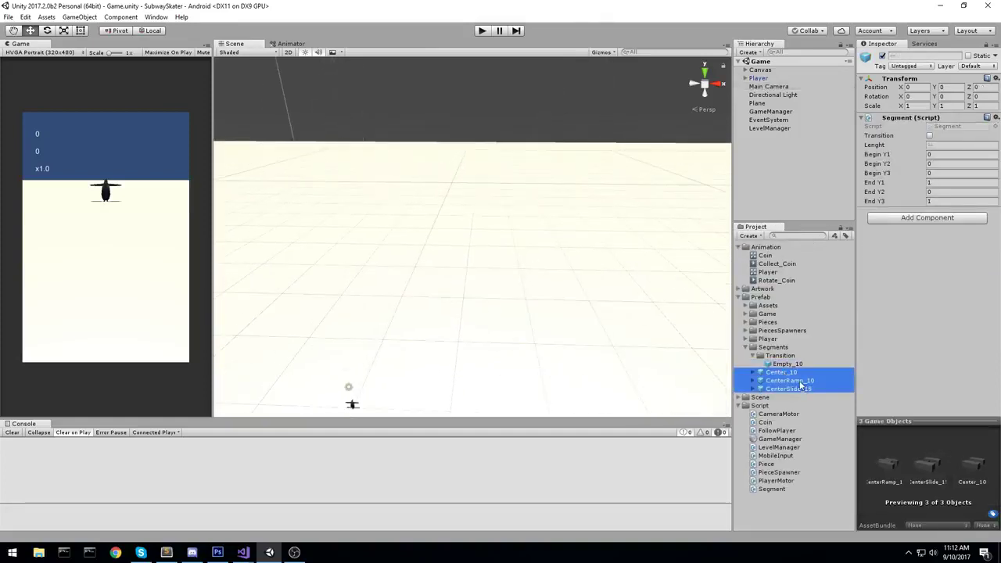
left_click_drag(803, 388, 797, 148)
left_click(789, 179)
left_click(774, 137)
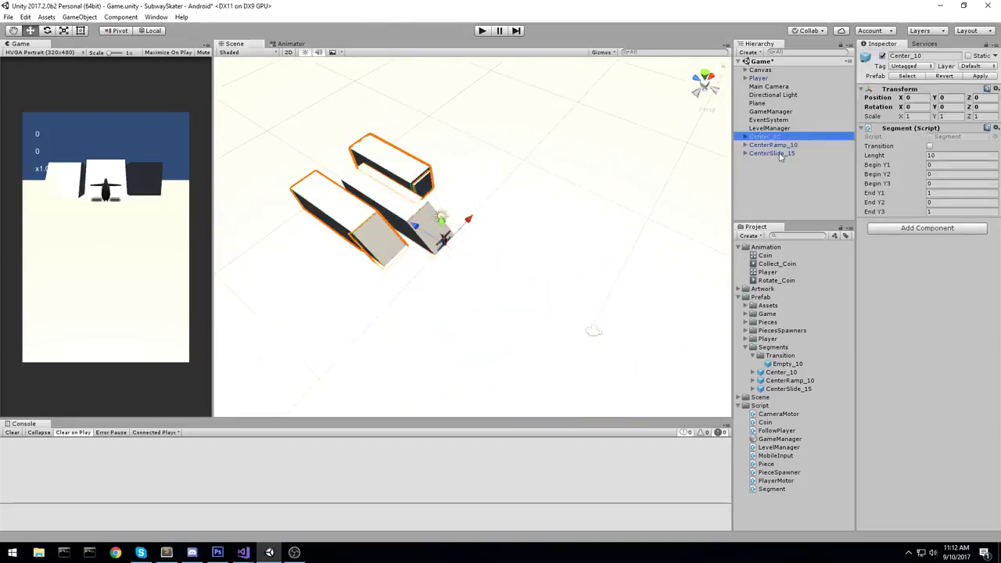
left_click(778, 154, "shift")
key("Delete")
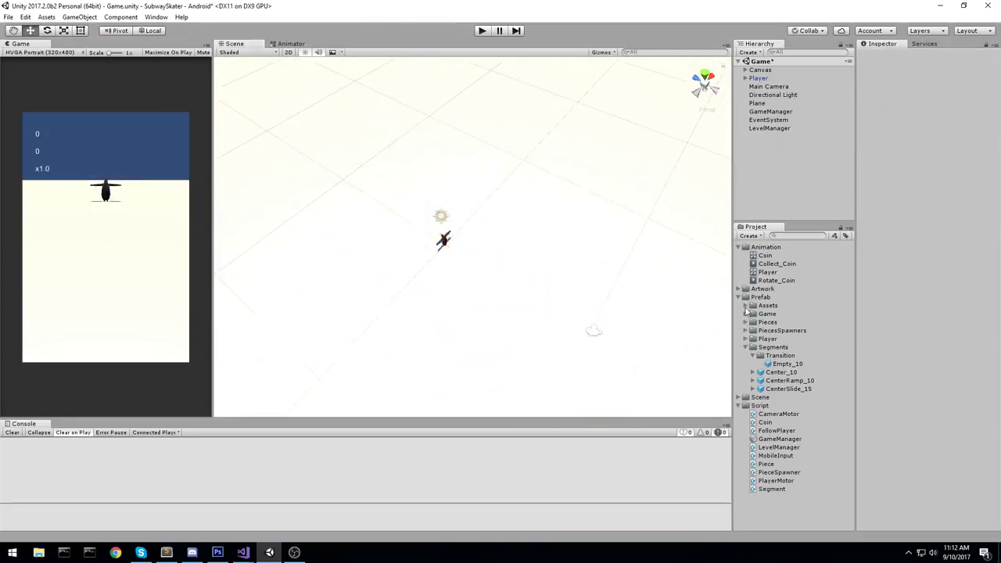
- Place the Longblock piece prefabs P1 and P0 in the scene for comparison
left_click(745, 322)
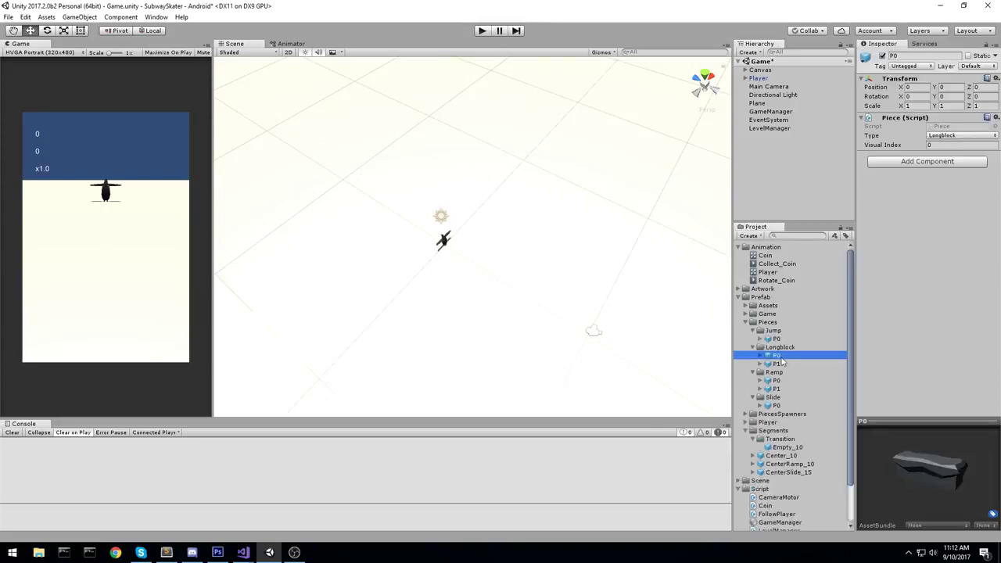
left_click(778, 364)
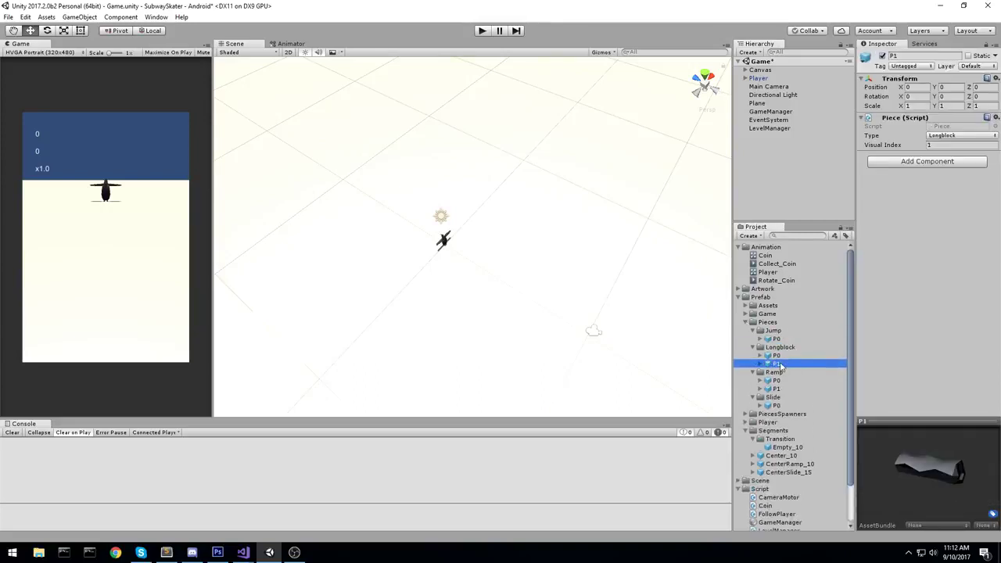
left_click_drag(779, 365, 829, 147)
left_click(776, 355)
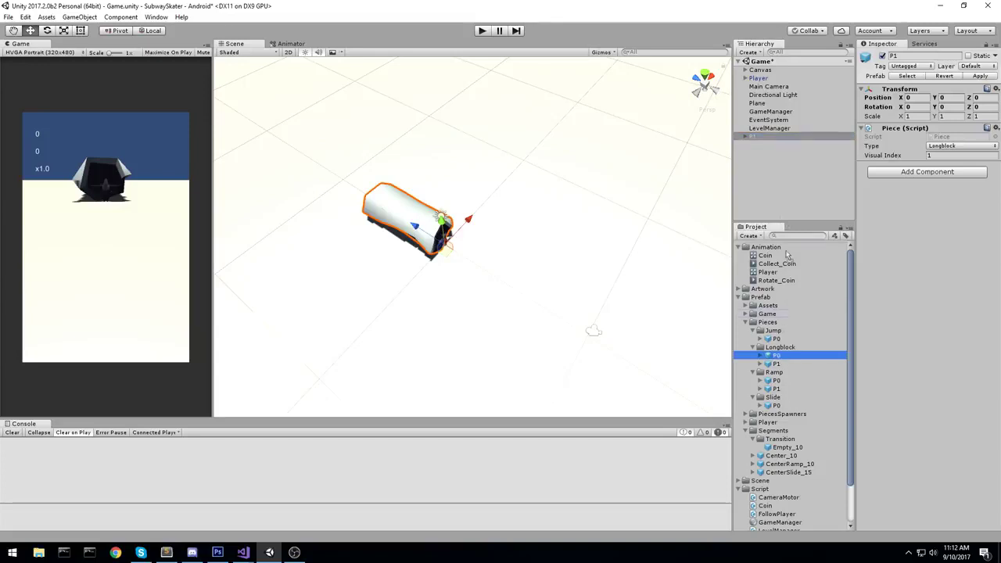
left_click_drag(776, 355, 774, 145)
- Shift P1's SS_Log child mesh to X 0.16 and Y 0.04 to align it with the P0 block
middle_click_drag(514, 236, 556, 172)
scroll(556, 172, "up", 3)
right_click_drag(556, 172, 579, 154)
scroll(579, 164, "up", 4)
middle_click_drag(578, 165, 545, 151)
left_click(757, 136)
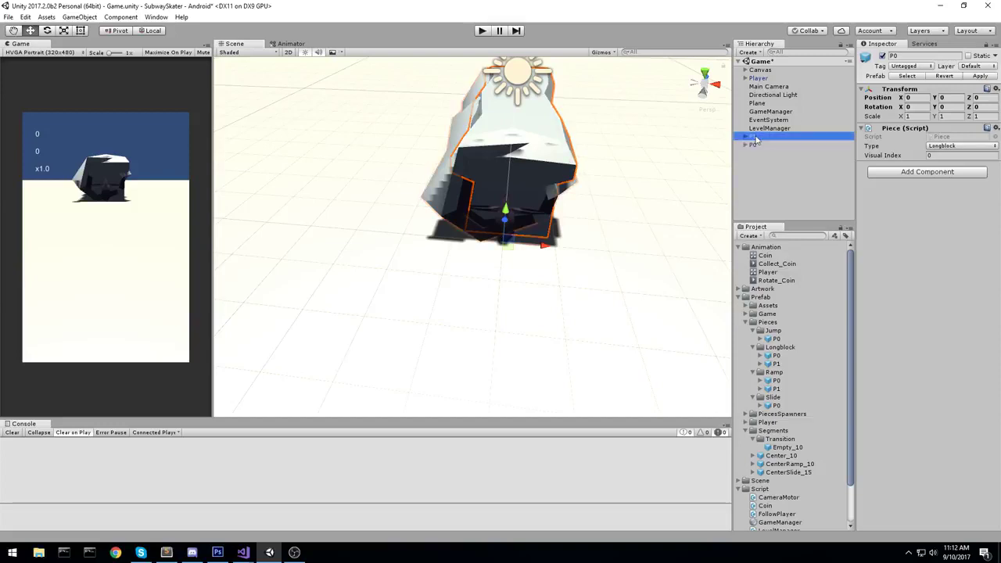
key("Right")
key("Down")
mouse_move(539, 167)
left_mouse_down("alt")
mouse_move(529, 256)
mouse_move(541, 169)
left_mouse_up("alt")
right_click_drag(539, 168, 548, 149)
left_click_drag(452, 276, 463, 275)
left_click_drag(503, 242, 504, 238)
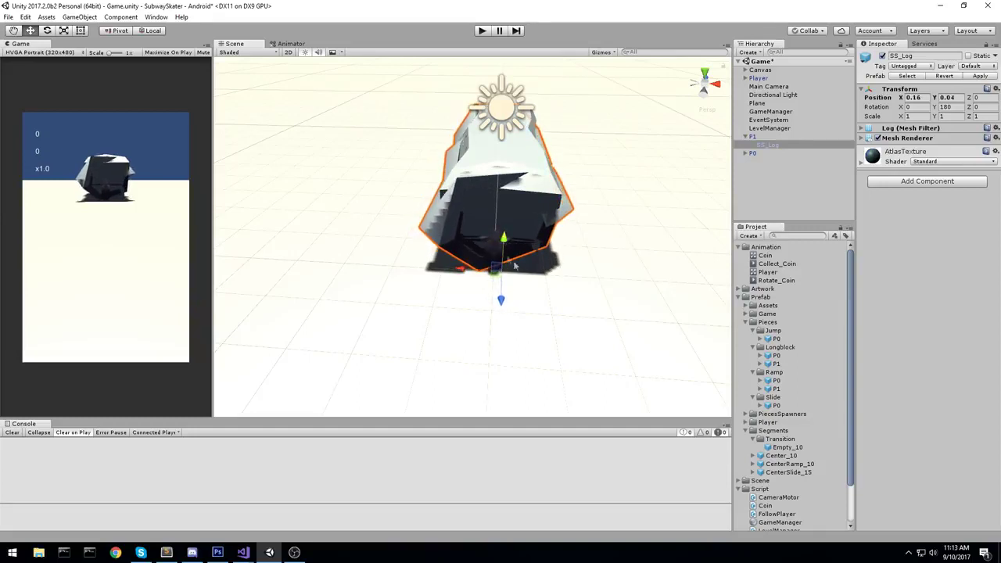
- Fine-tune the SS_Log mesh of P1 to position X 0.22 and Y 0.13
middle_click_drag(518, 254, 525, 233)
right_click_drag(525, 233, 529, 194)
middle_click_drag(528, 193, 525, 252)
middle_click_drag(524, 316, 507, 205)
left_click_drag(467, 286, 469, 292)
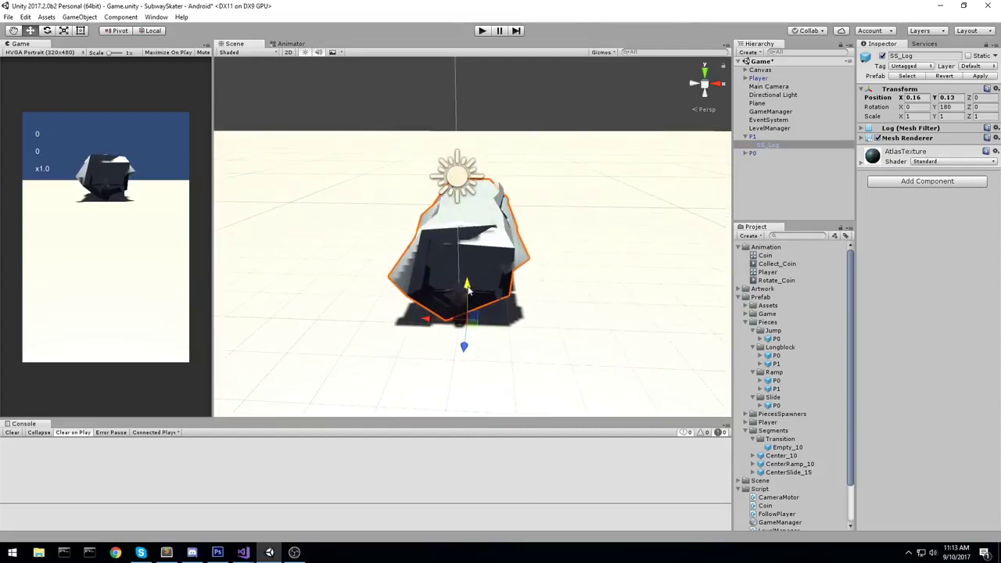
middle_click_drag(449, 326, 440, 296)
left_click_drag(418, 294, 423, 294)
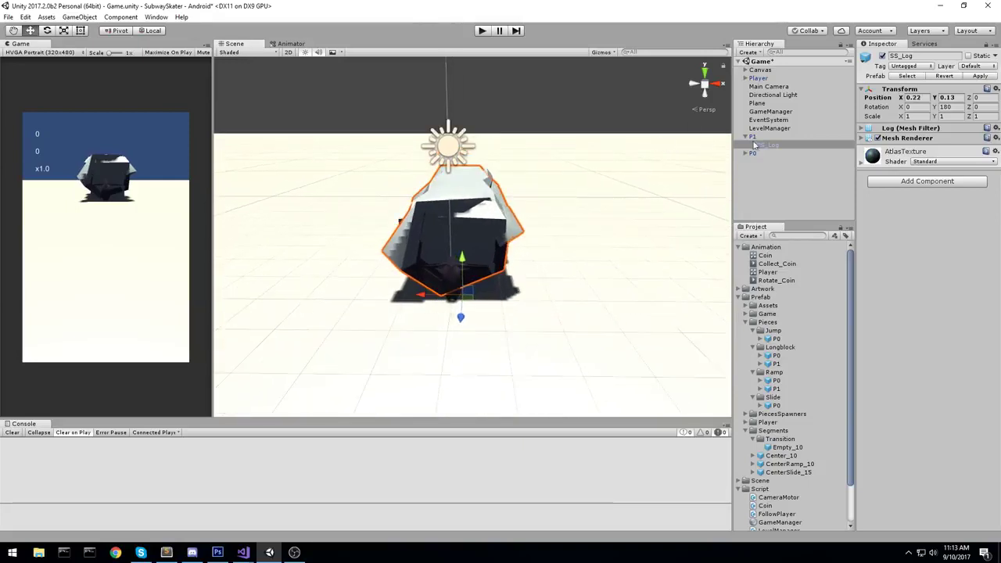
- Apply the P1 changes to its prefab and delete the P1 and P0 instances from the scene
left_click(787, 138)
left_click(980, 74)
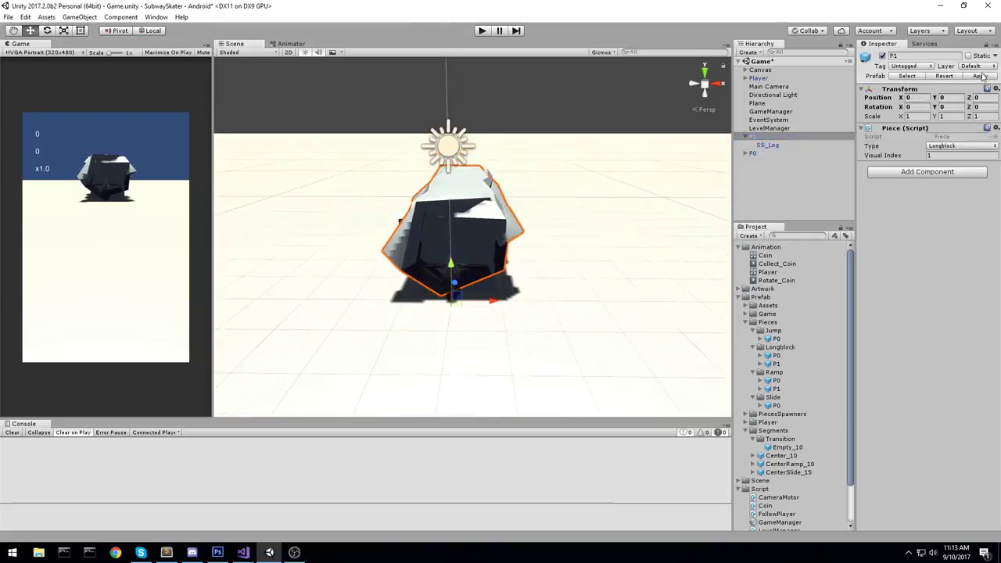
left_click(763, 137)
key("Delete")
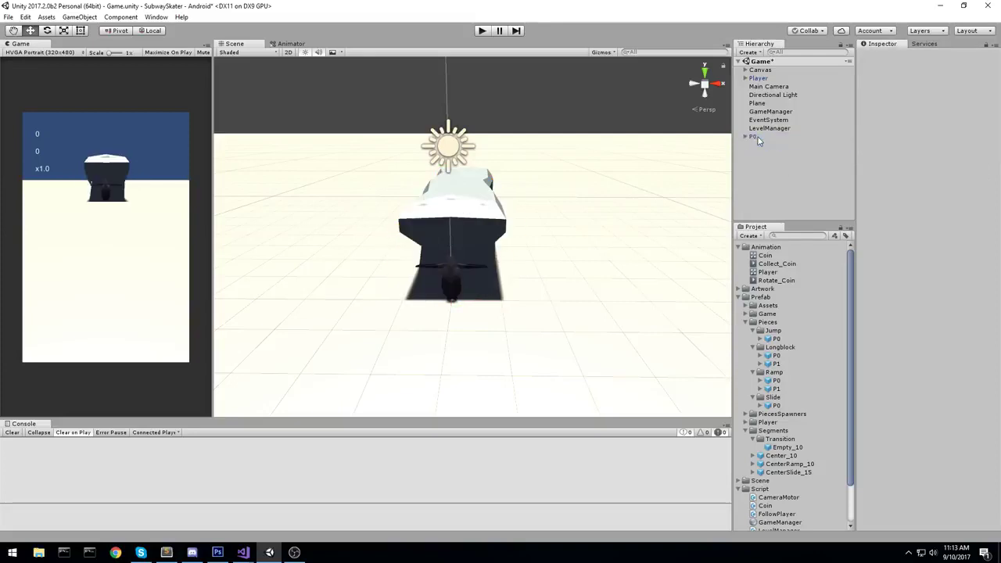
left_click(756, 137)
key("Delete")
- Play-test the game with the adjusted log piece, sliding under the first obstacle, and stop the run
left_click(482, 31)
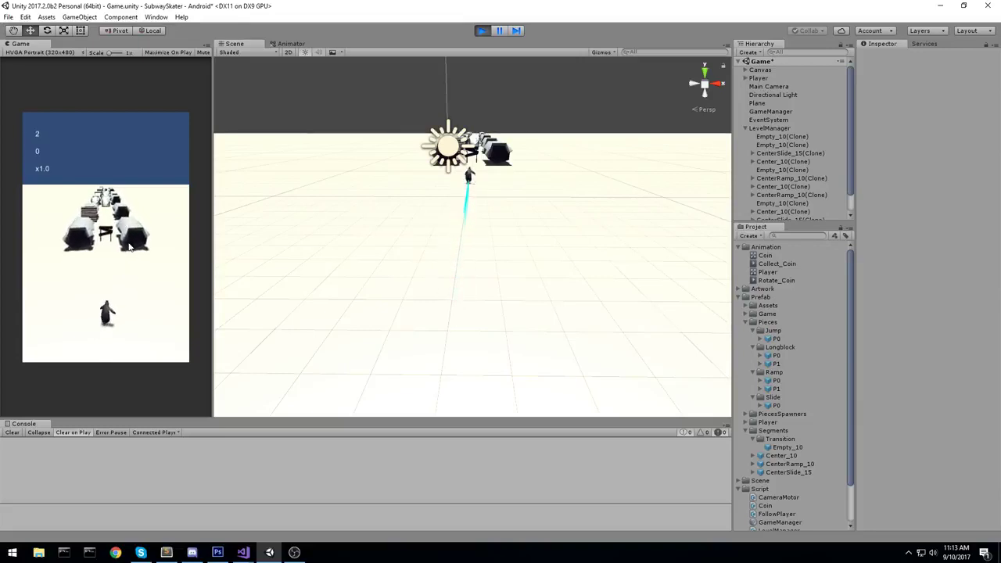
left_click_drag(120, 309, 122, 341)
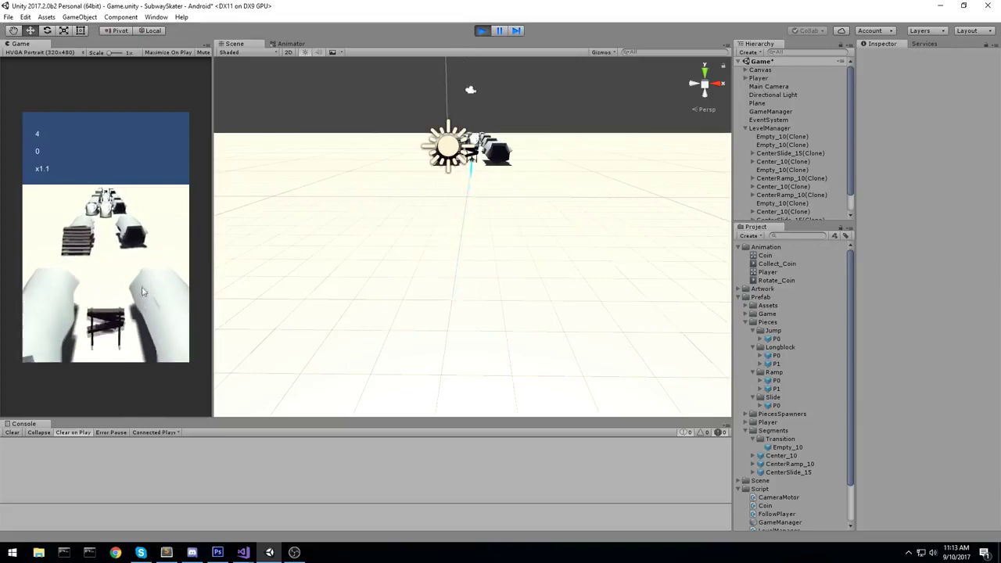
mouse_move(128, 290)
left_mouse_down()
mouse_move(68, 308)
mouse_move(129, 289)
left_mouse_up()
left_click(481, 31)
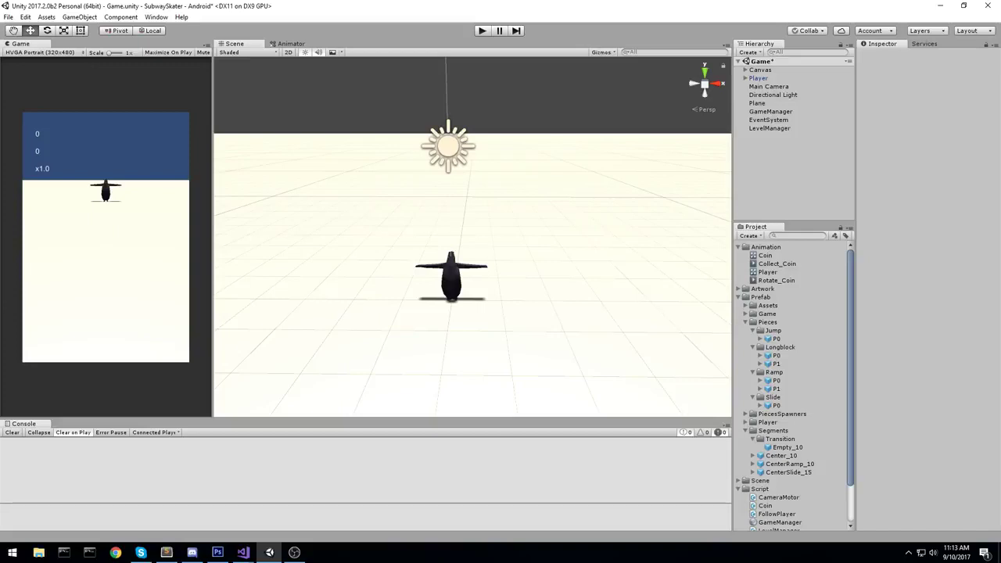
- Select the ground Plane in the scene and bring its surface into view
scroll(553, 271, "down", 5)
left_click(637, 289)
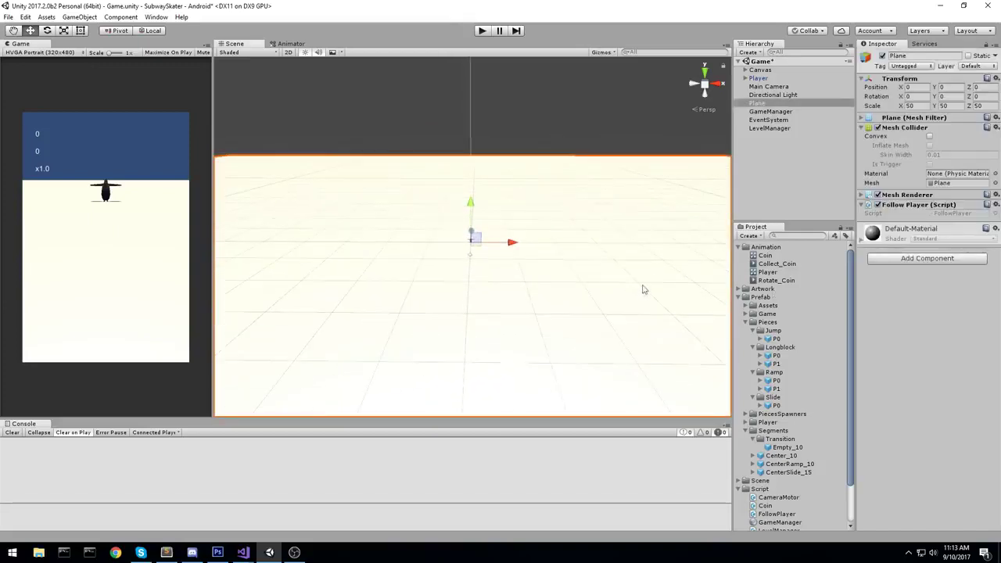
right_click_drag(618, 259, 594, 209)
middle_click_drag(592, 209, 609, 251)
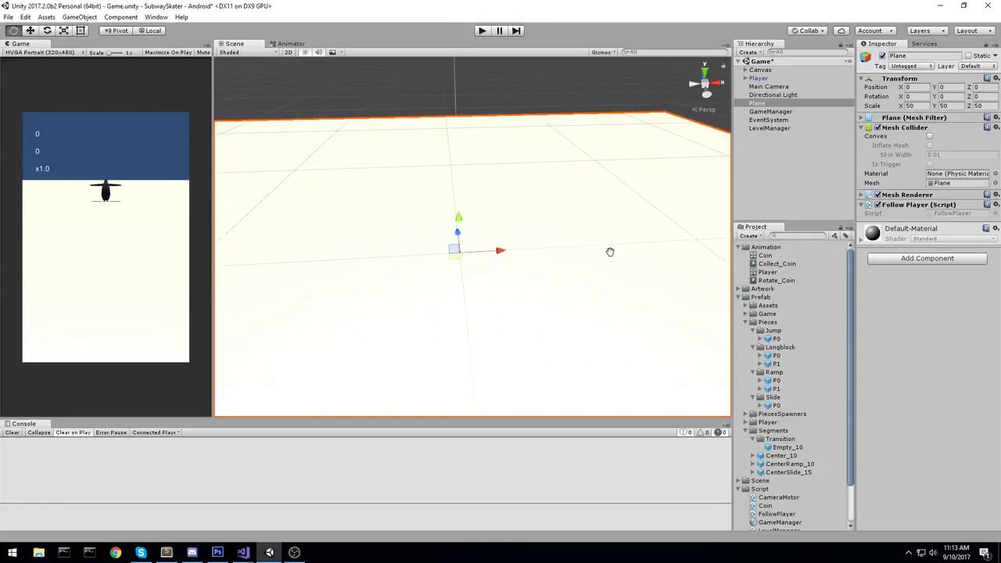
scroll(614, 252, "up", 1)
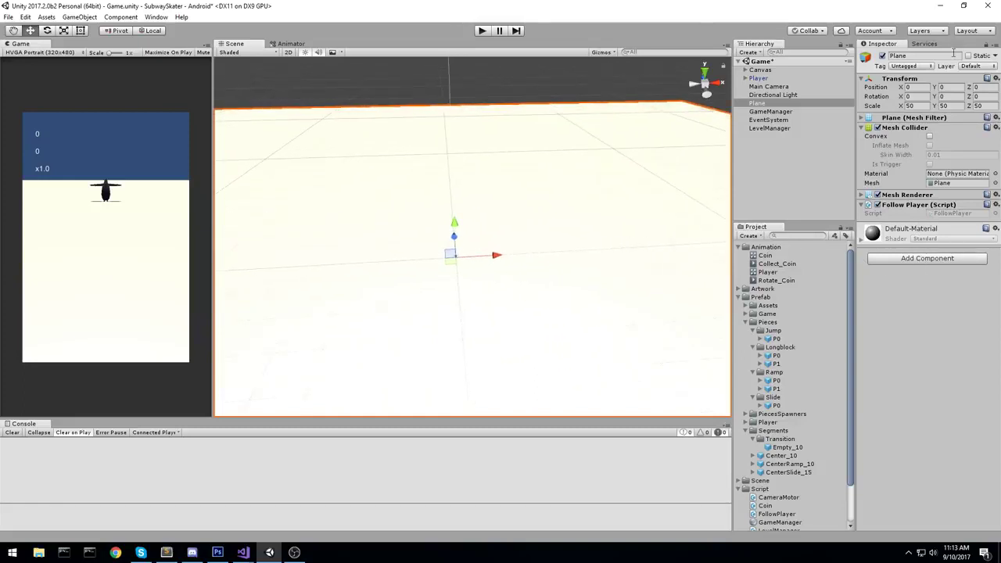
- Try narrowing the ground Plane into a strip with an X scale of 1
left_click(919, 104)
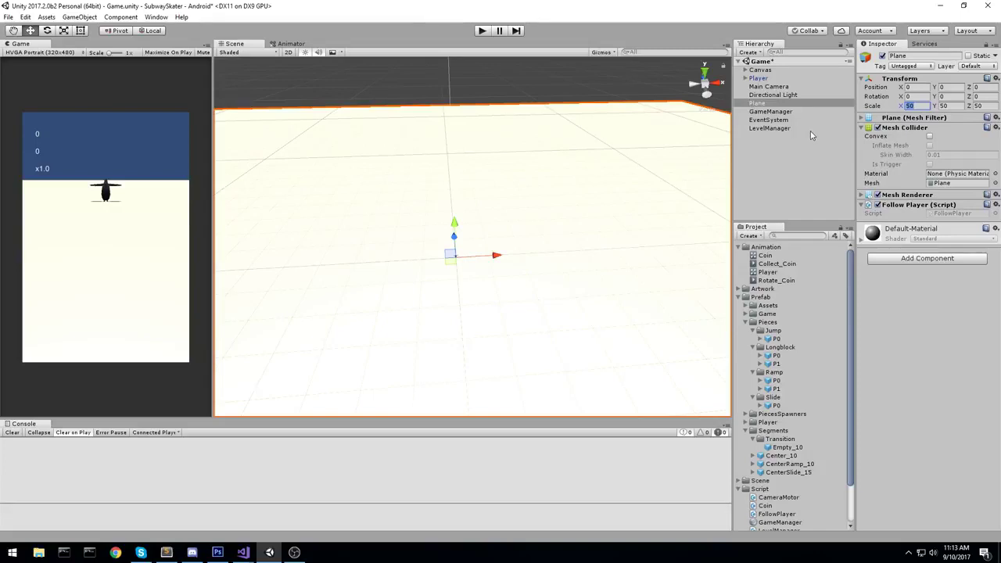
type("1")
key("Tab")
key("Tab")
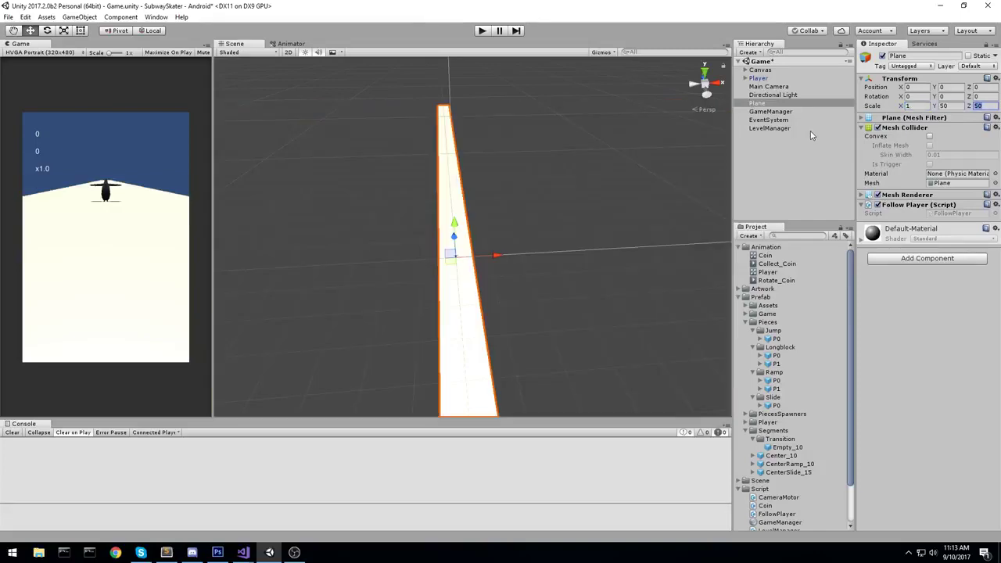
left_click_drag(547, 82, 586, 189, "alt")
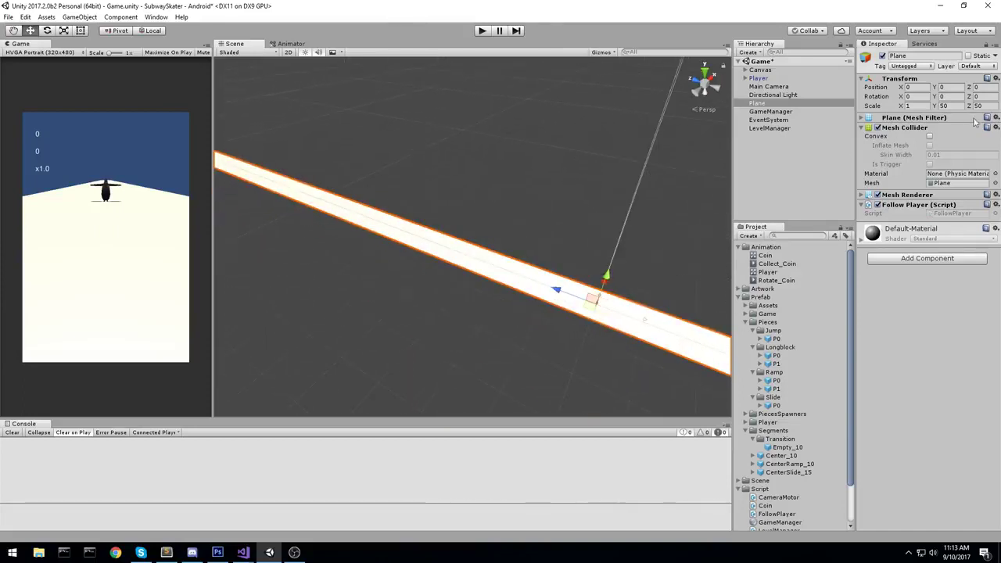
- Try a Z scale of 1000 on the ground Plane, and set it back to 50
type("1000")
left_click_drag(610, 186, 714, 180, "alt")
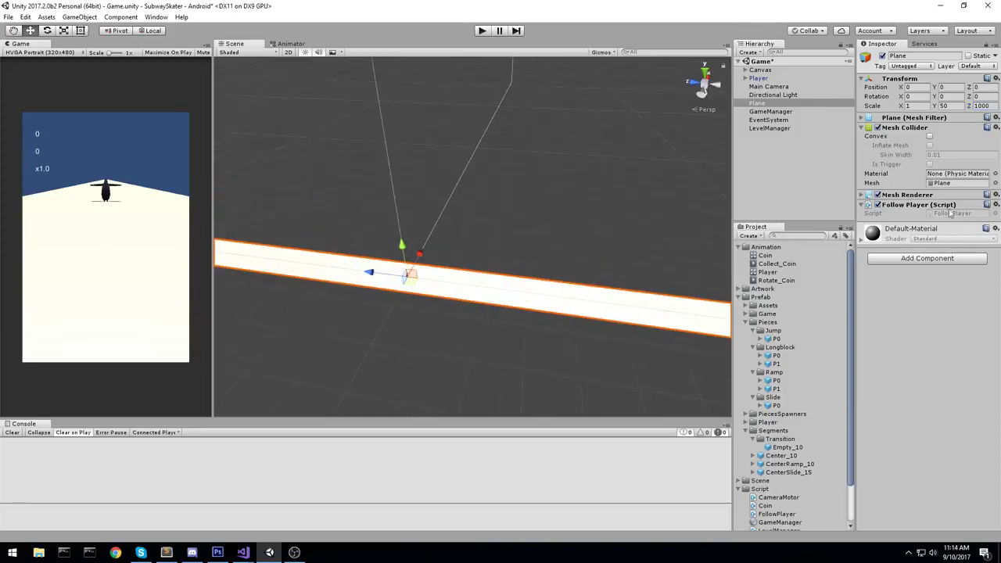
type("50")
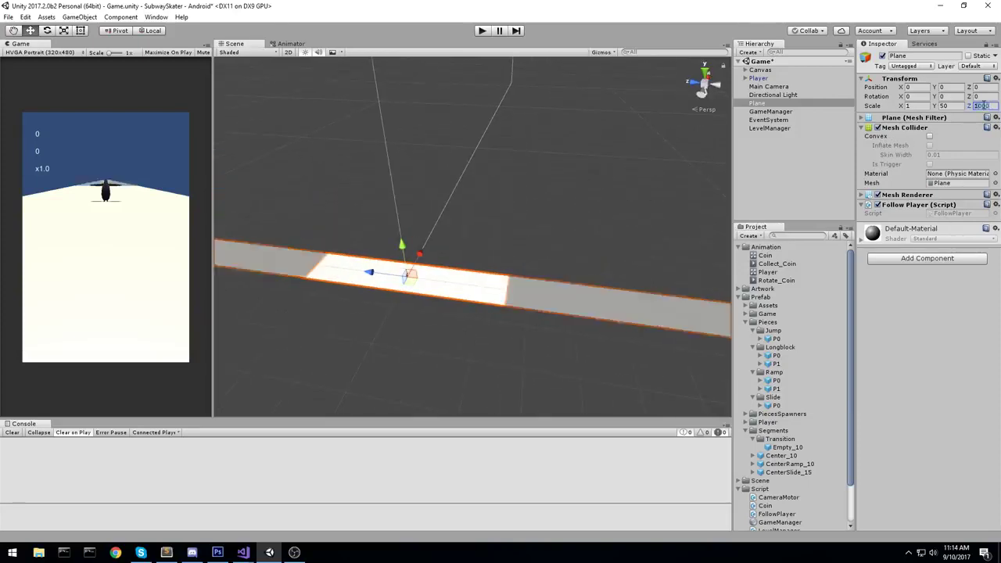
left_click_drag(726, 195, 505, 257, "alt")
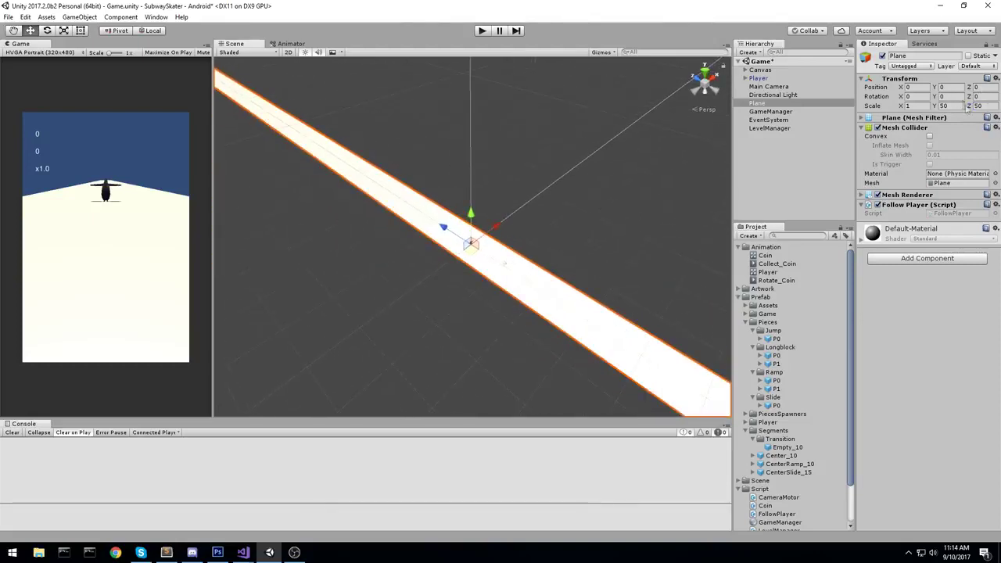
- Set the ground Plane's scale to 10 on the X, Y and Z axes
type("10")
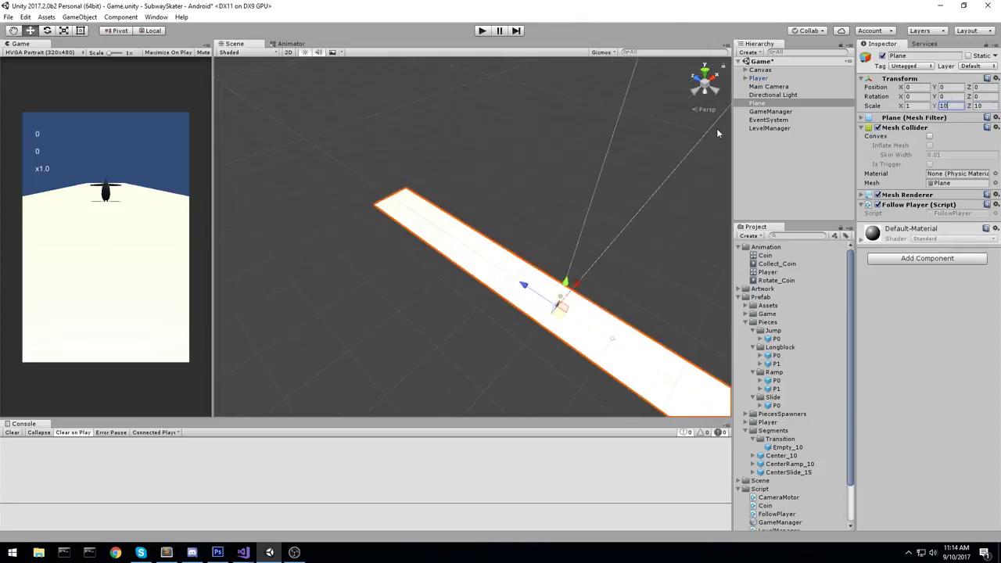
left_click_drag(925, 107, 570, 148)
type("10")
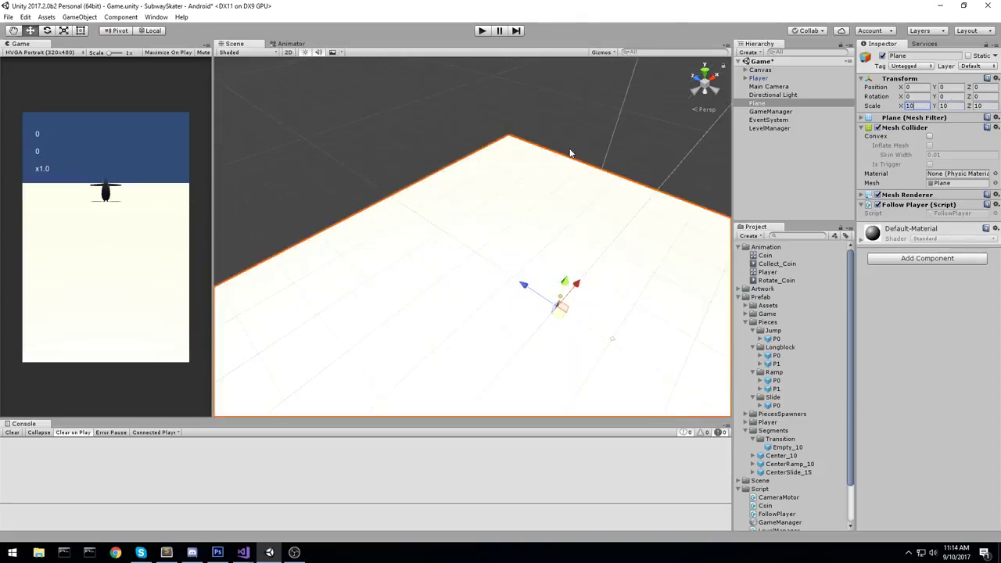
scroll(470, 194, "down", 5)
- Play-test the game on the smaller Plane, switching lanes with swipes, and stop the run
left_click(482, 35)
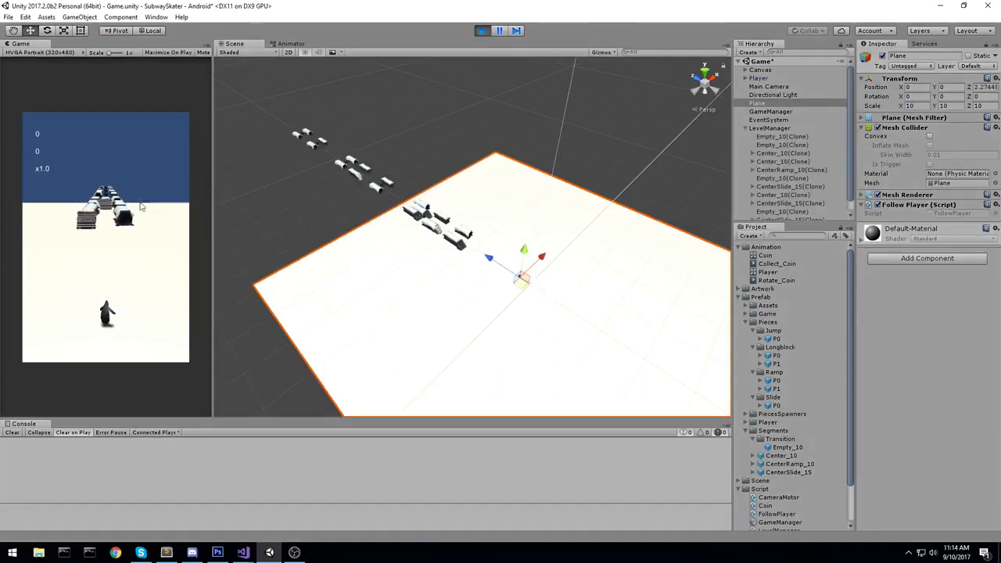
left_click_drag(160, 253, 2, 246)
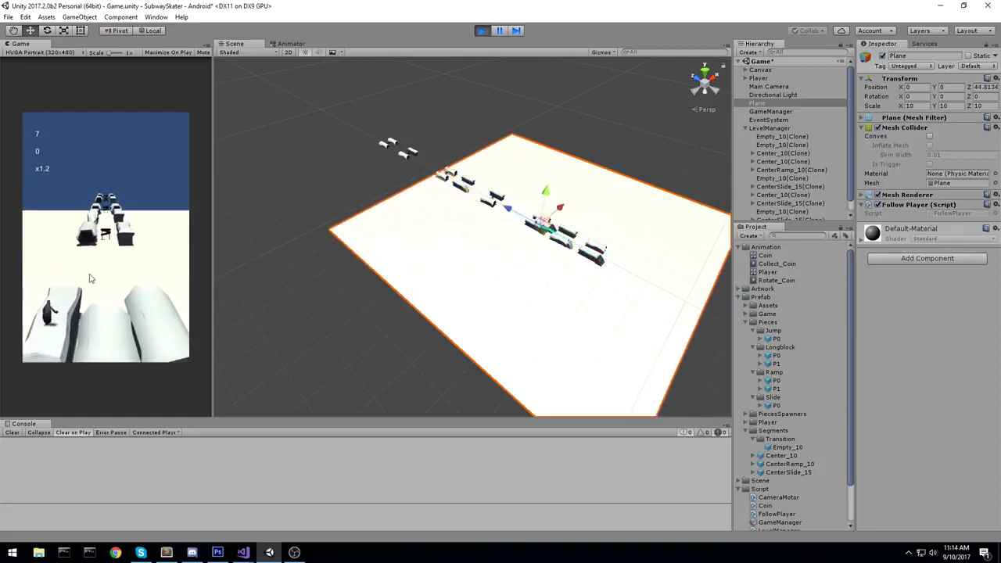
left_click_drag(89, 279, 188, 270)
left_click(482, 31)
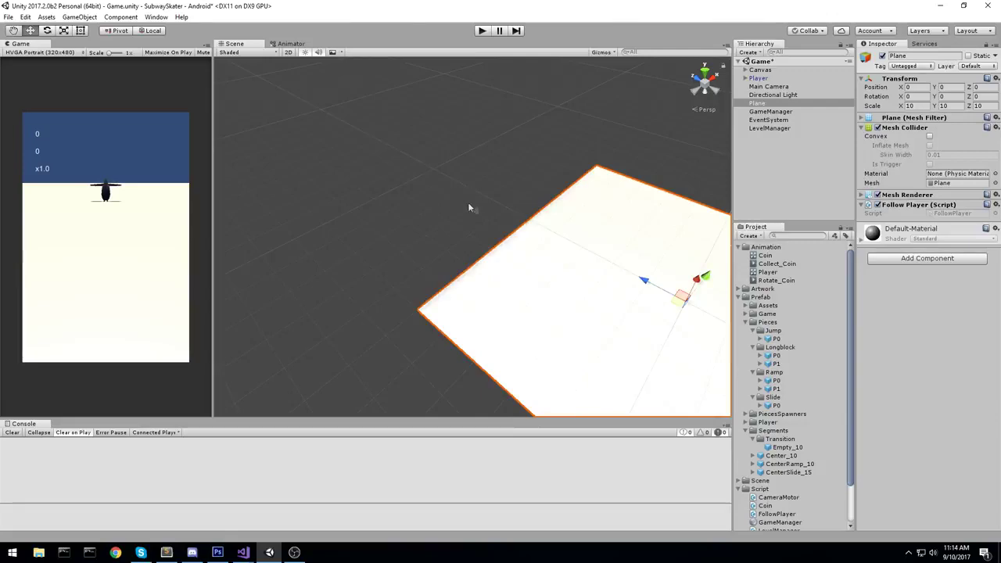
- Save the scene and open the FollowPlayer script attached to the Plane in Visual Studio
left_click_drag(469, 205, 634, 193, "alt")
middle_click_drag(724, 185, 660, 193)
middle_click_drag(551, 181, 500, 173)
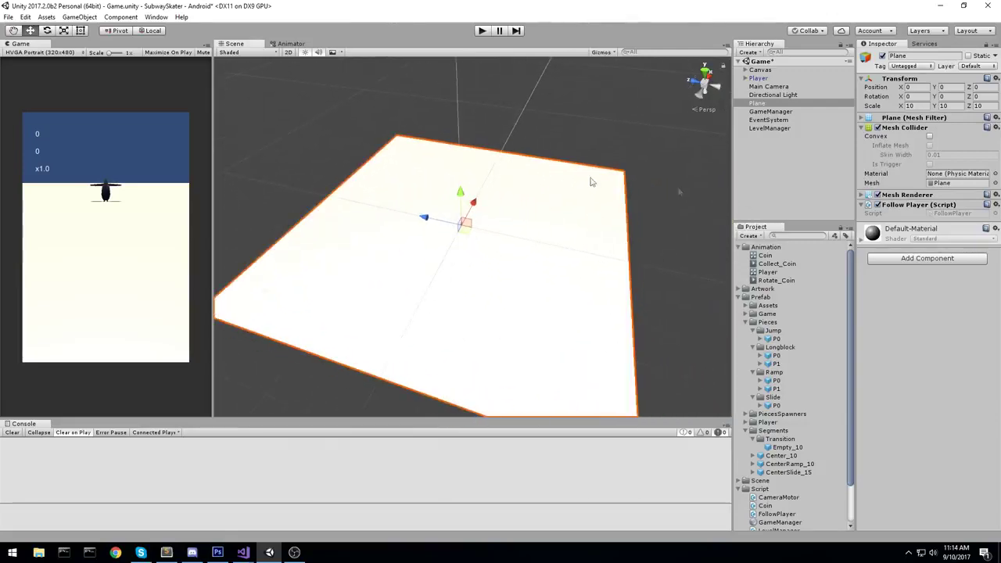
key("ctrl+s")
double_click(952, 215)
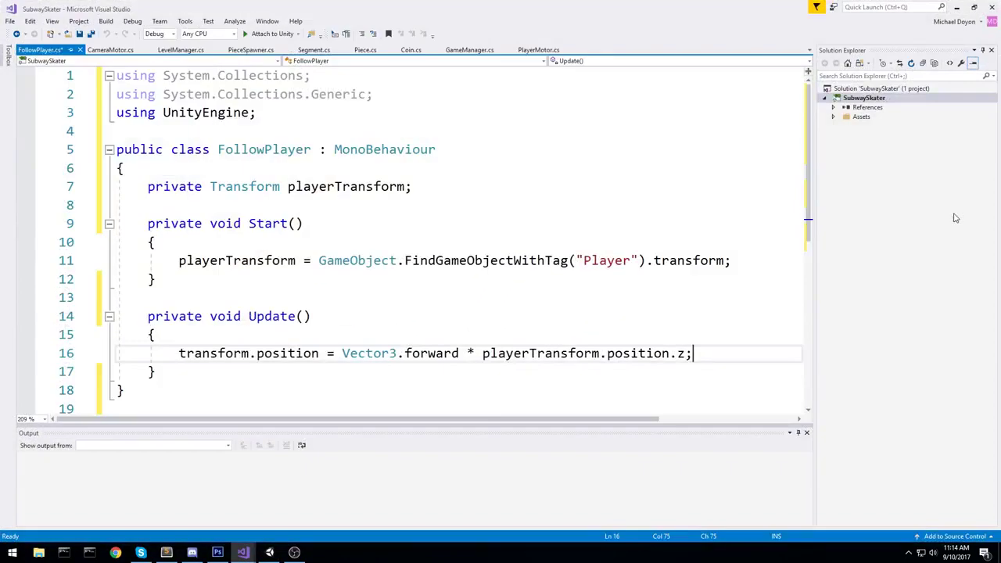
- Examine the playerTransform field and its assignment in Start through the "Player" tag
left_click(429, 171)
left_click_drag(434, 188, 25, 184)
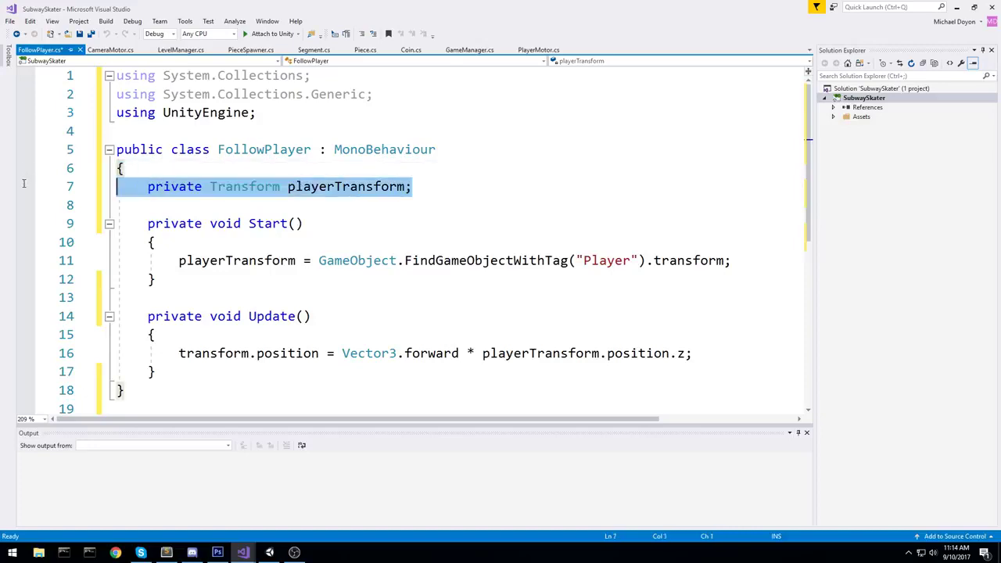
left_click(351, 176)
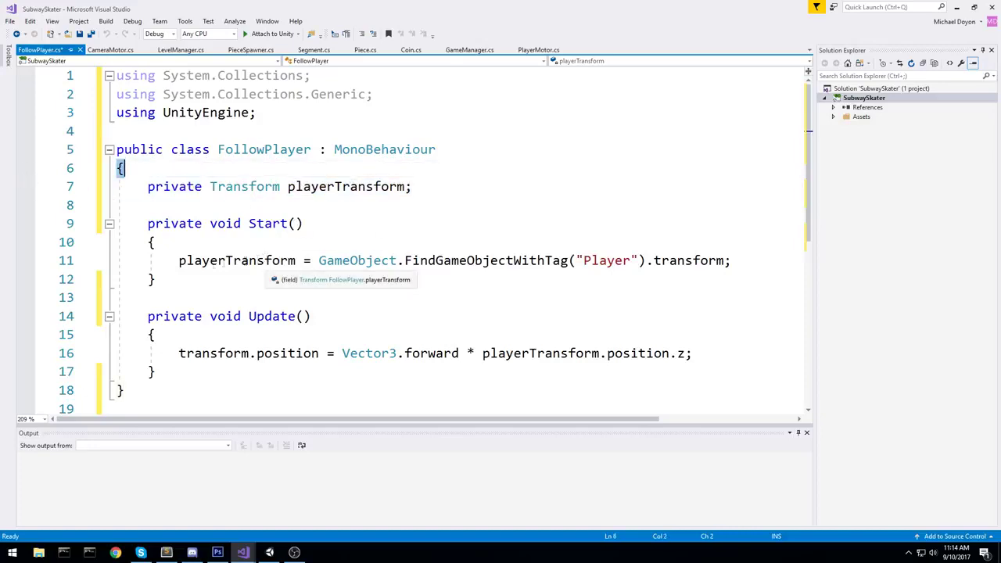
left_click_drag(179, 260, 714, 258)
left_click(714, 260)
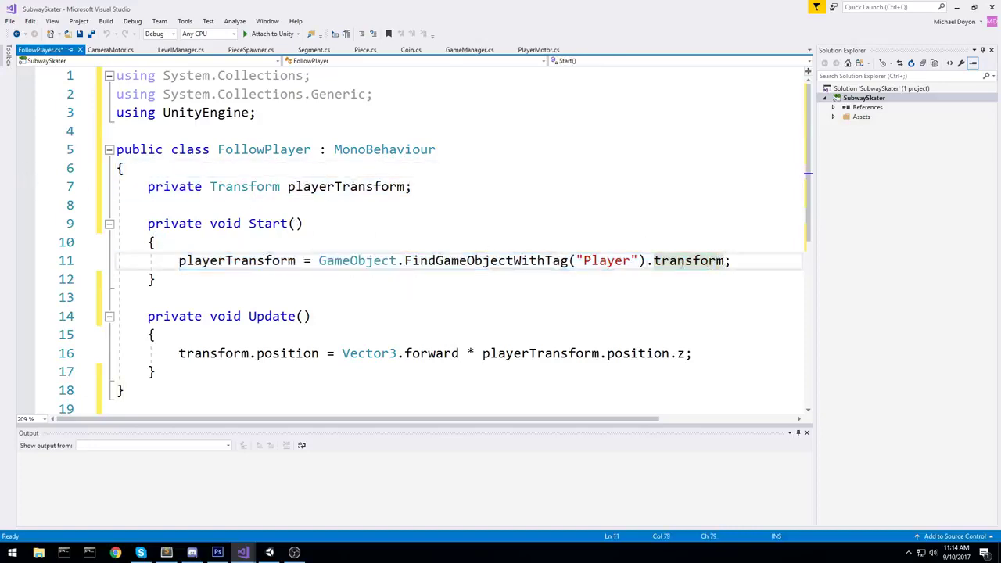
left_click(483, 261)
left_click(630, 261)
double_click(630, 263)
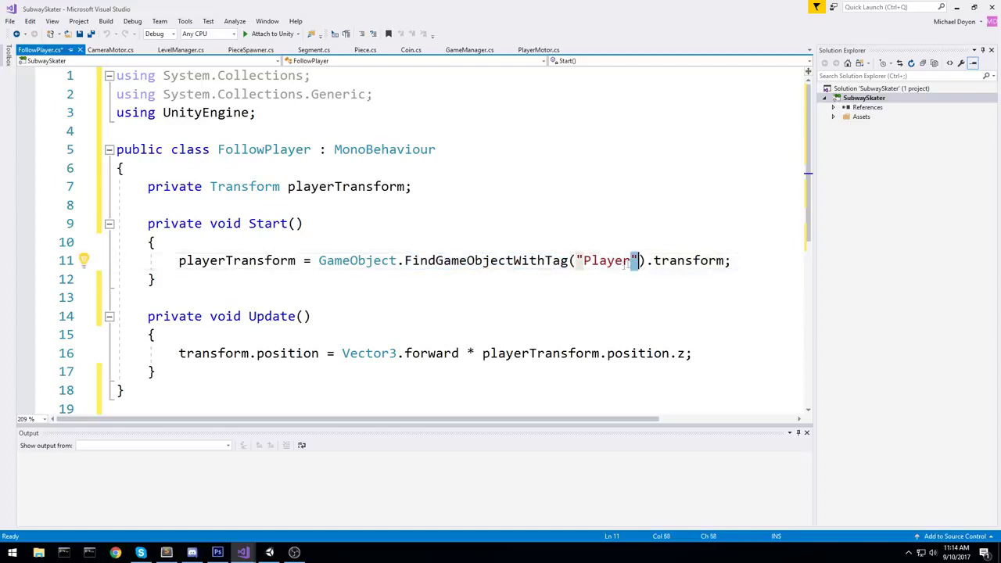
left_click(186, 248)
left_click_drag(184, 281, 117, 226)
left_click(280, 296)
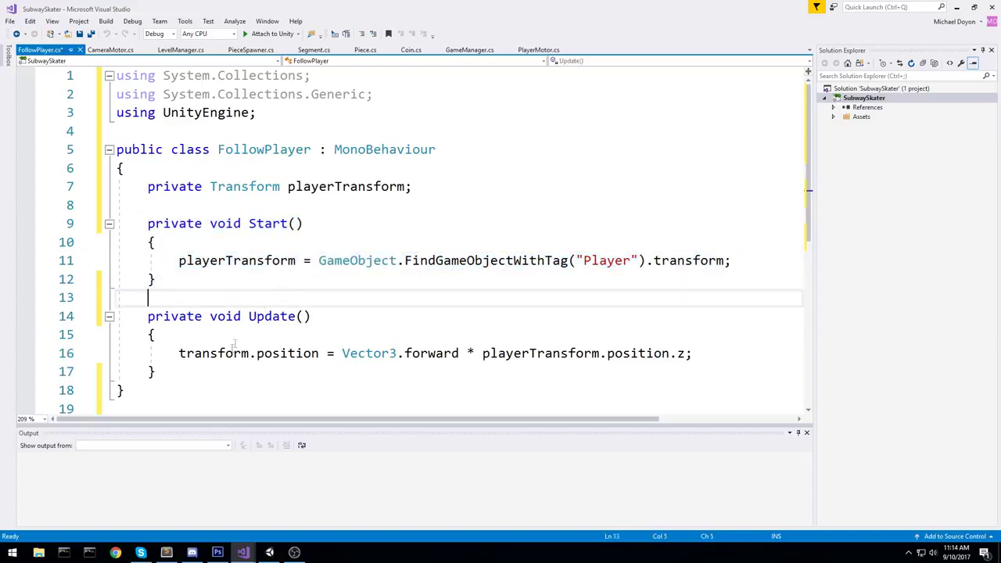
- Review the transform.position assignment in Update and save the FollowPlayer script
left_click_drag(179, 354, 319, 353)
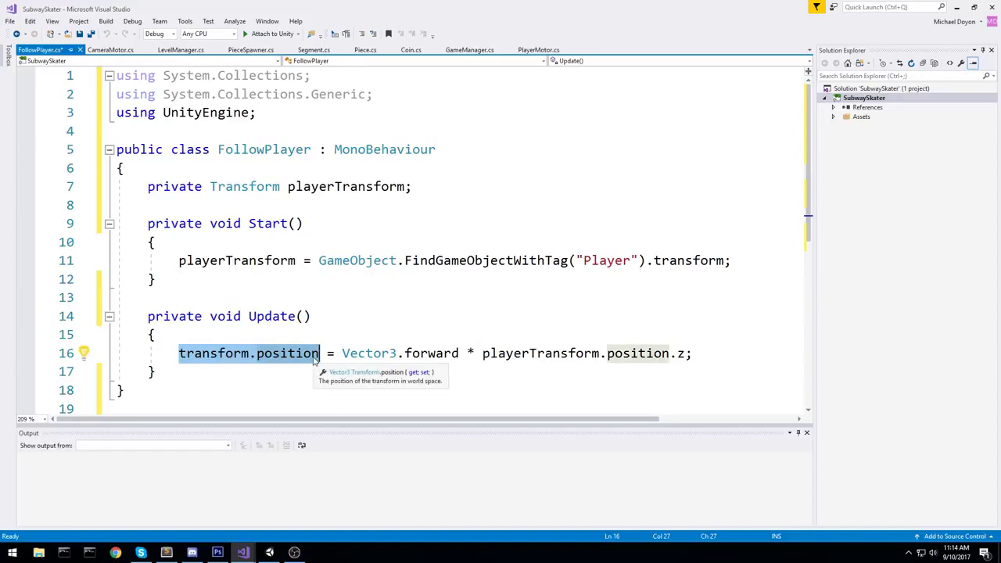
left_click(592, 321)
key("ctrl+s")
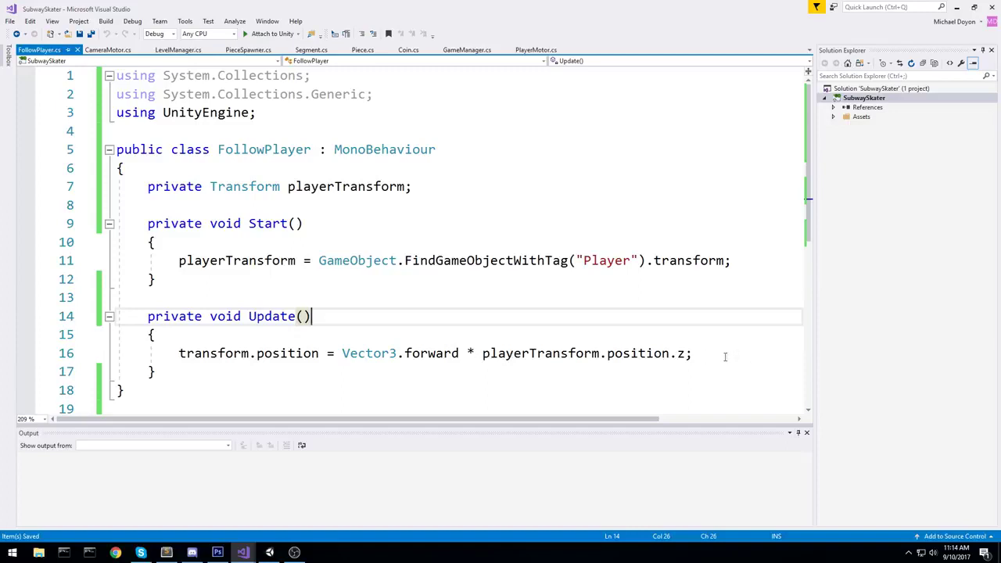
- Copy the Vector3.forward expression in Update, replace it with "playerTransform.position;", and save the script
left_click_drag(725, 357, 342, 353)
key("ctrl+c")
type("position = p")
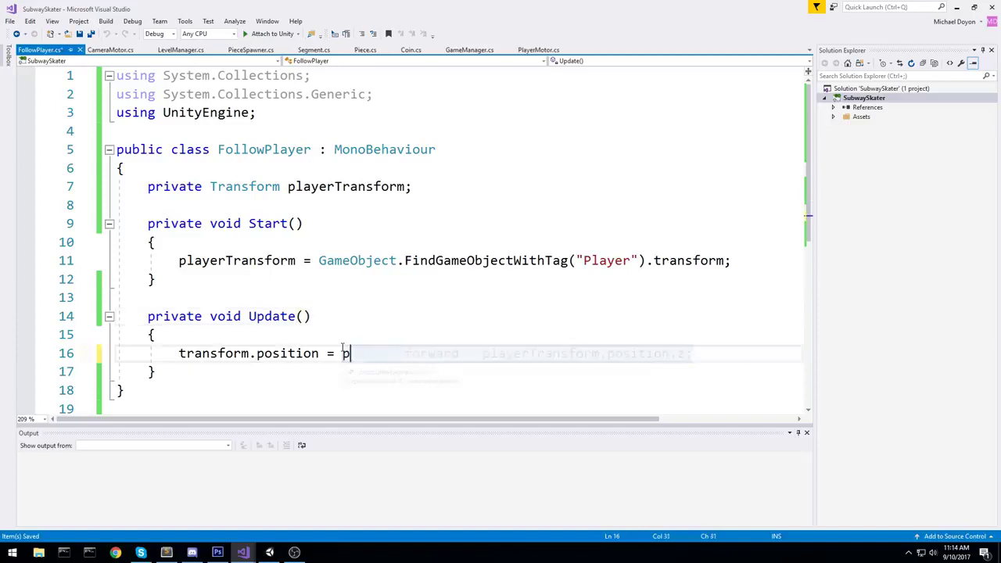
type("layerTransform.position;")
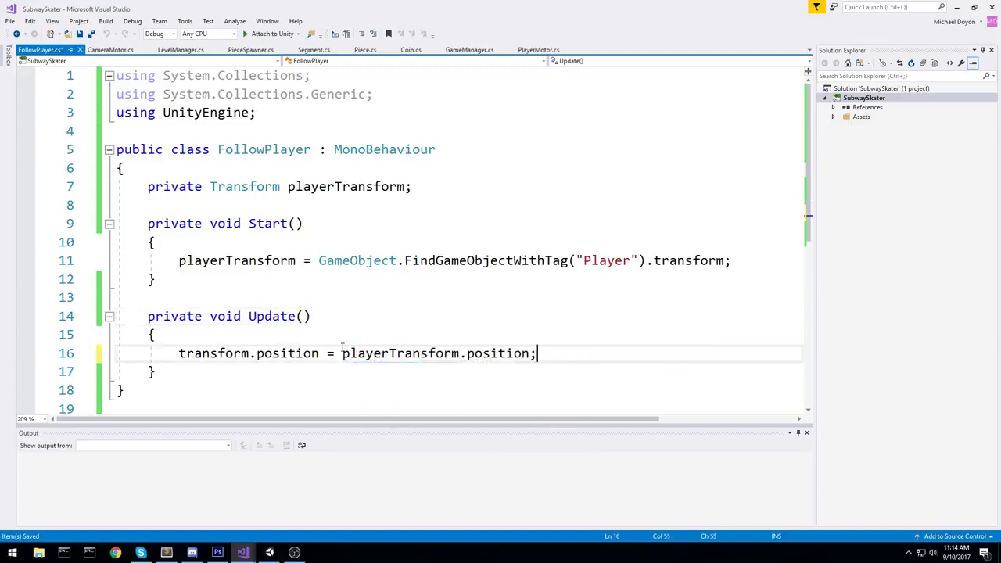
key("ctrl+s")
- Switch to Unity and play-test how the Plane follows the player's full position
left_click(956, 7)
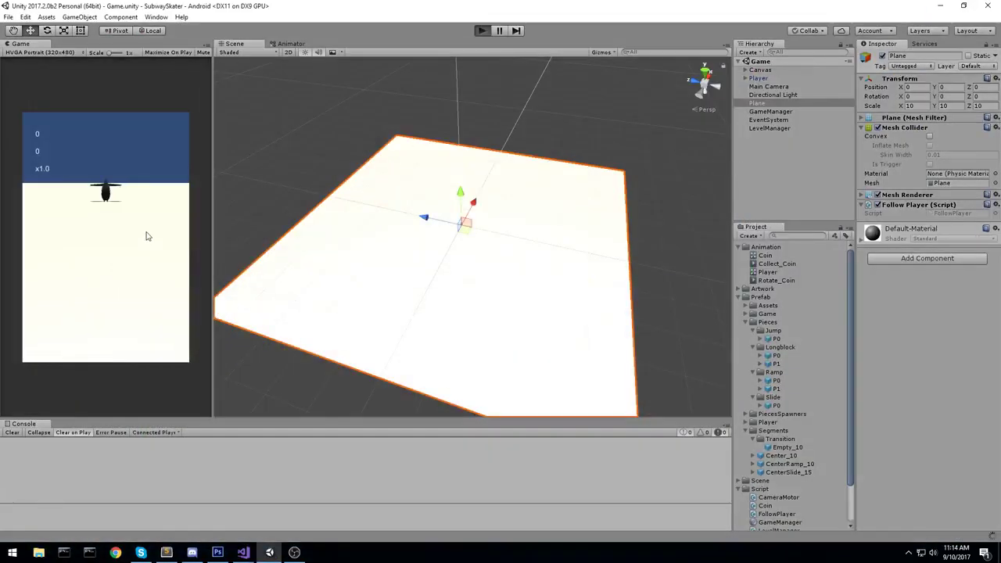
left_click(146, 212)
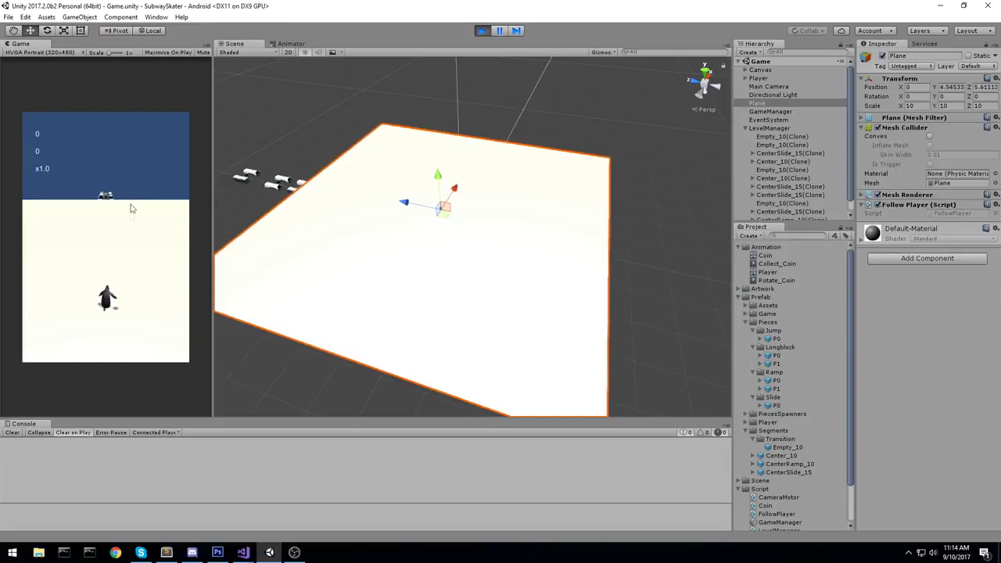
key("alt+Tab")
- Restore the Update assignment in FollowPlayer to "Vector3.forward * playerTransform.position.z;"
left_click(552, 353)
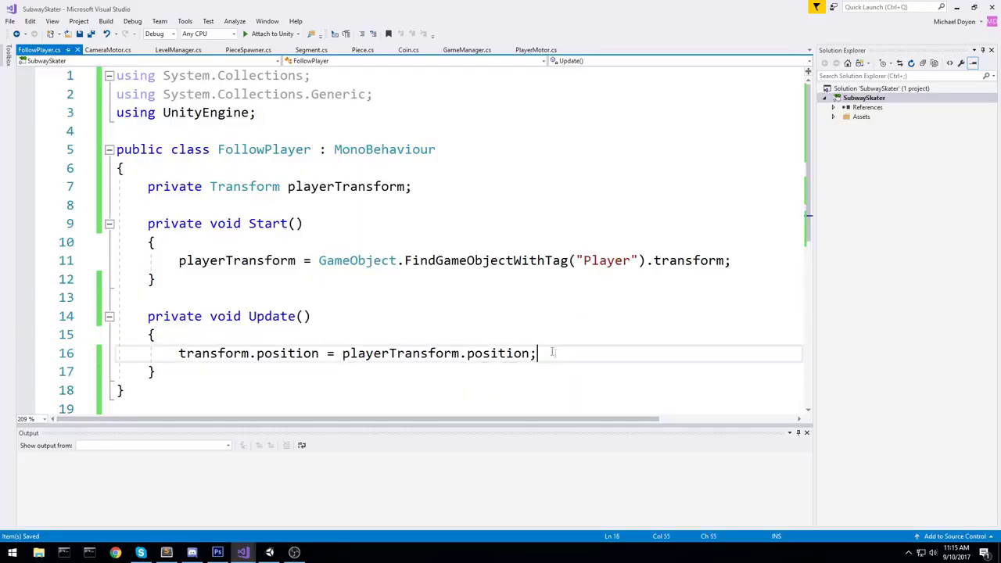
key("BackSpace")
key("BackSpace")
key("BackSpace")
key("BackSpace")
key("BackSpace")
key("BackSpace")
key("BackSpace")
key("BackSpace")
key("BackSpace")
key("BackSpace")
key("BackSpace")
key("BackSpace")
key("BackSpace")
key("BackSpace")
key("BackSpace")
key("BackSpace")
key("BackSpace")
key("BackSpace")
key("BackSpace")
key("BackSpace")
key("BackSpace")
key("BackSpace")
key("BackSpace")
key("BackSpace")
key("BackSpace")
key("ctrl+v")
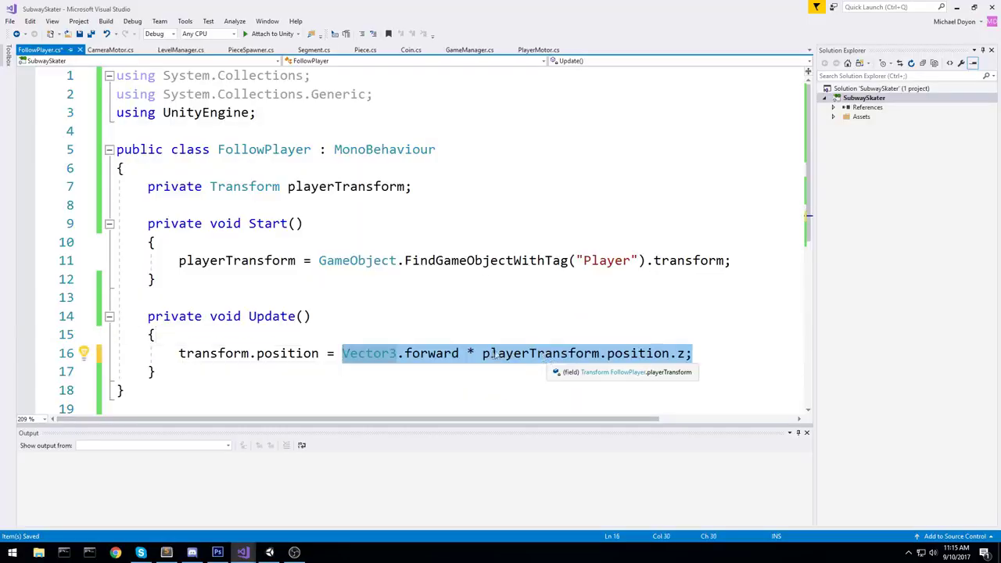
left_click(644, 334)
- Switch to Unity, play-test the Plane following the player only along Z, and stop the run
key("alt+Tab")
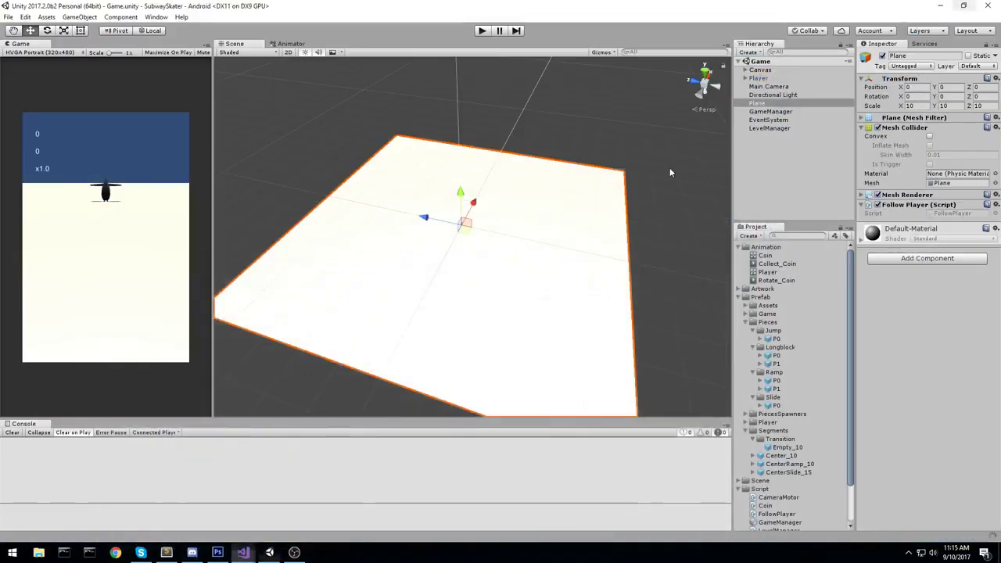
key("ctrl+p")
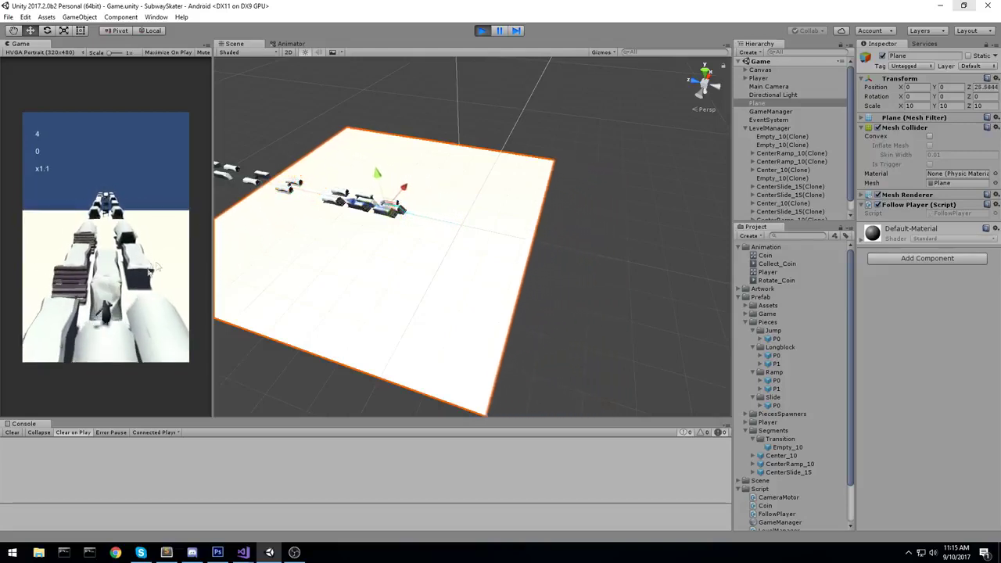
left_click(482, 31)
- Switch to the SubwaySkater project in Visual Studio and review the FollowPlayer script once more
mouse_move(240, 551)
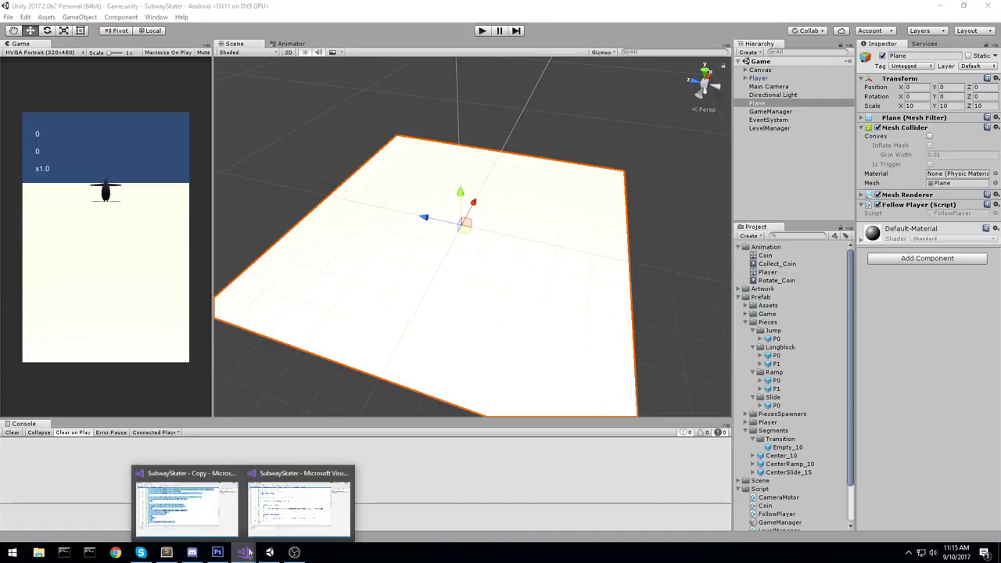
left_click(262, 517)
left_click(384, 296)
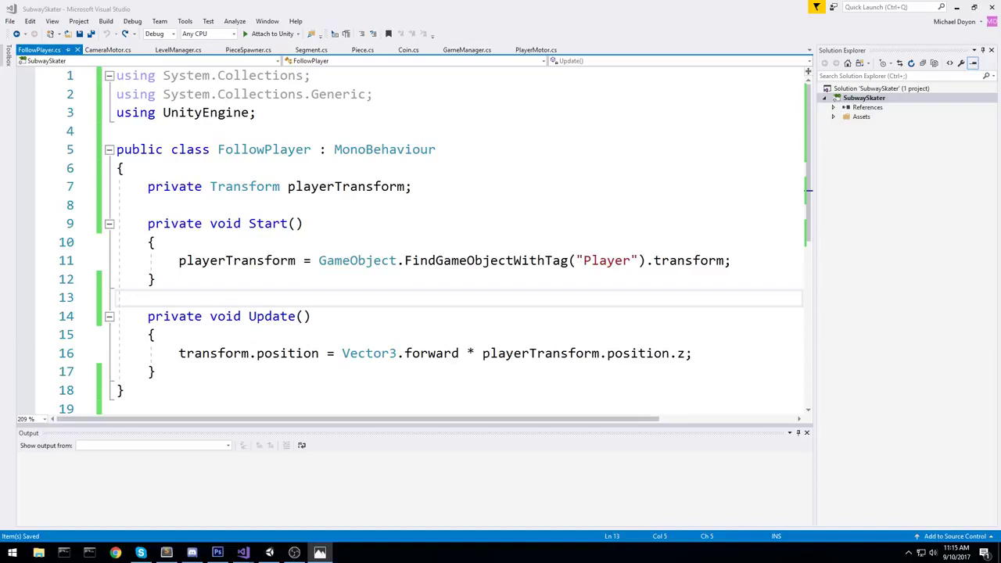
- Switch to Unity and collapse the project's Pieces, Segments, Script, Animation and Prefab folders
left_click(956, 8)
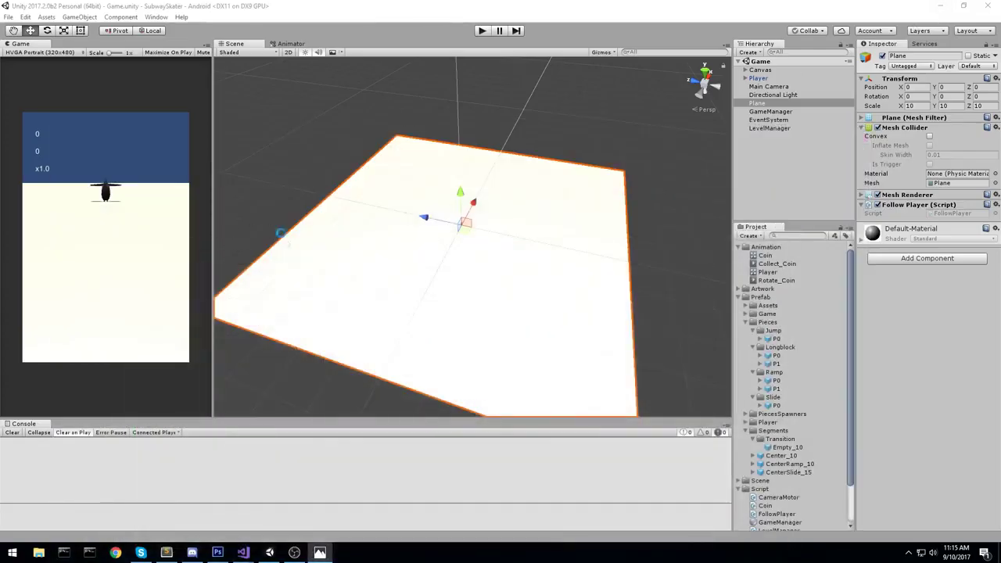
middle_click_drag(282, 233, 316, 255)
left_click(754, 323)
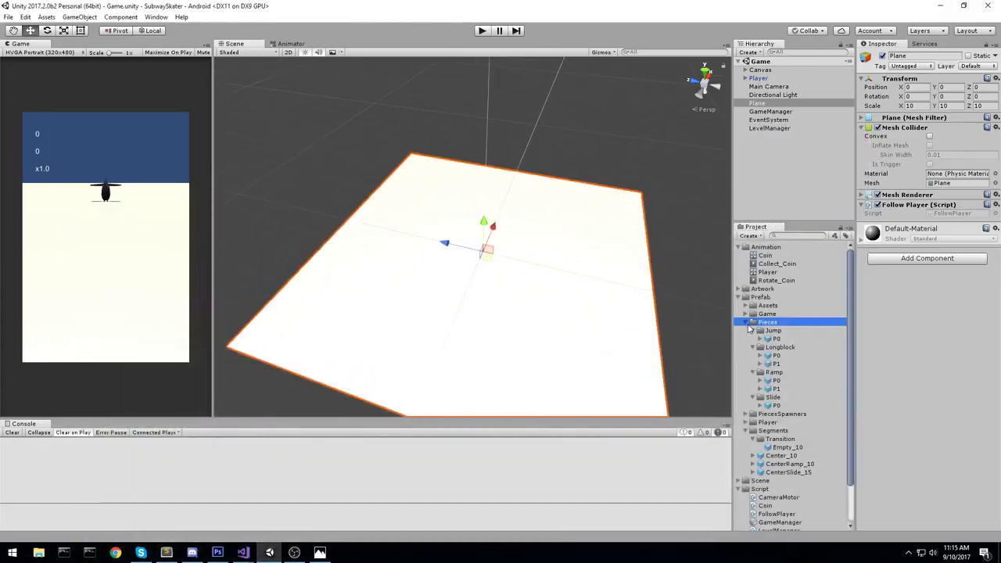
left_click(745, 323)
left_click(750, 355)
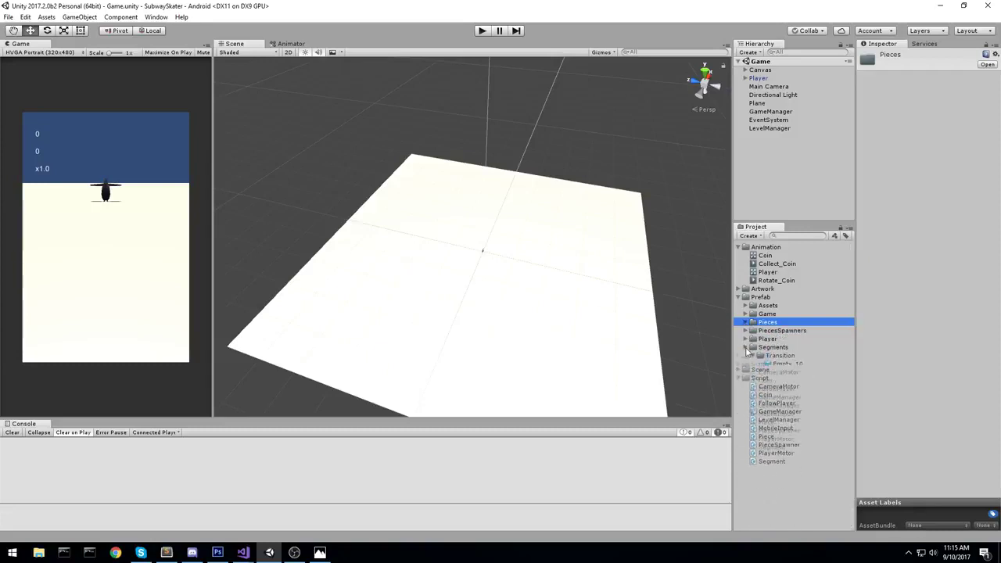
left_click(745, 347)
left_click(739, 364)
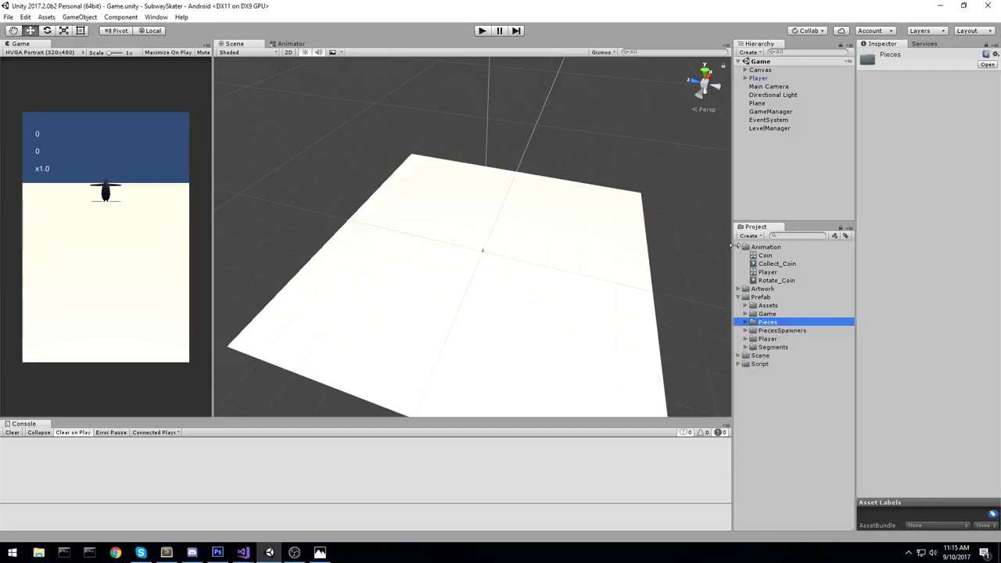
left_click(738, 247)
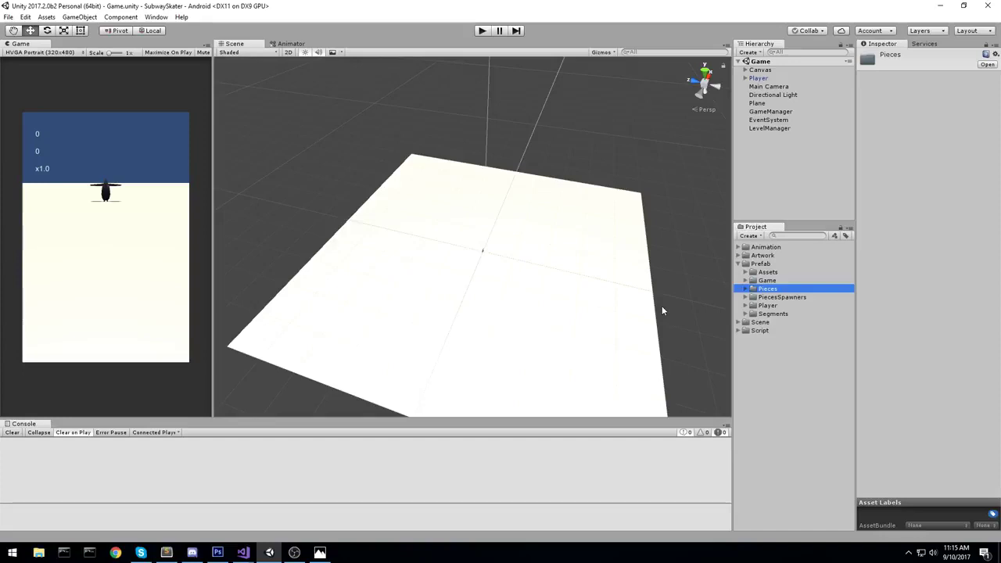
left_click(738, 264)
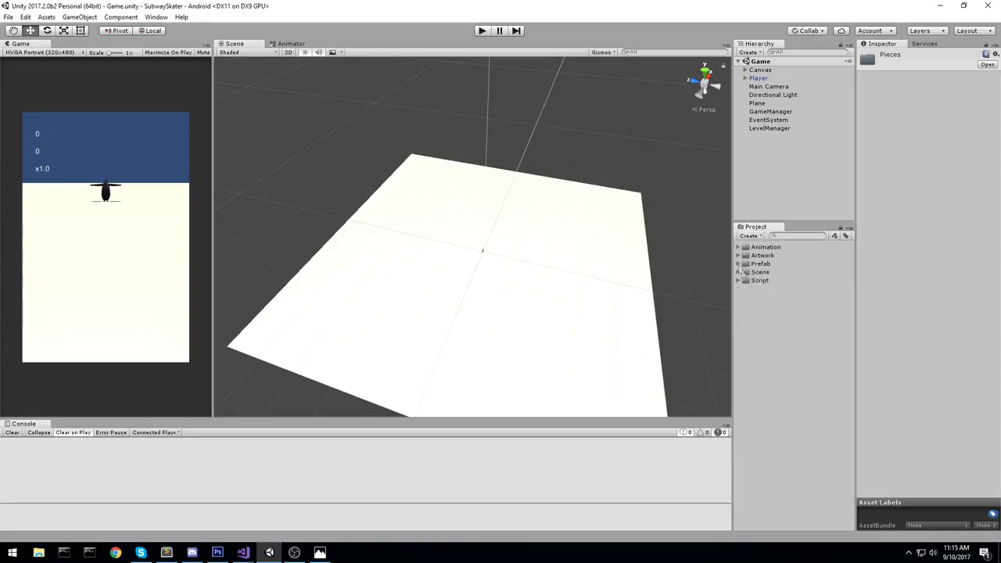
- Create a new material named Skybox in the project and move it into the Artwork folder
left_click(761, 314)
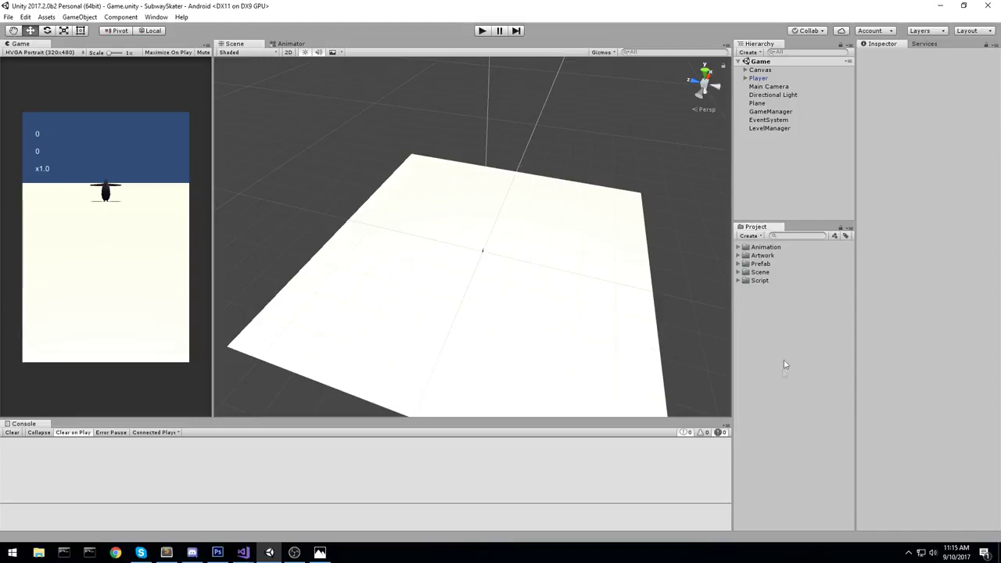
right_click(769, 307)
mouse_move(782, 307)
left_click(686, 339)
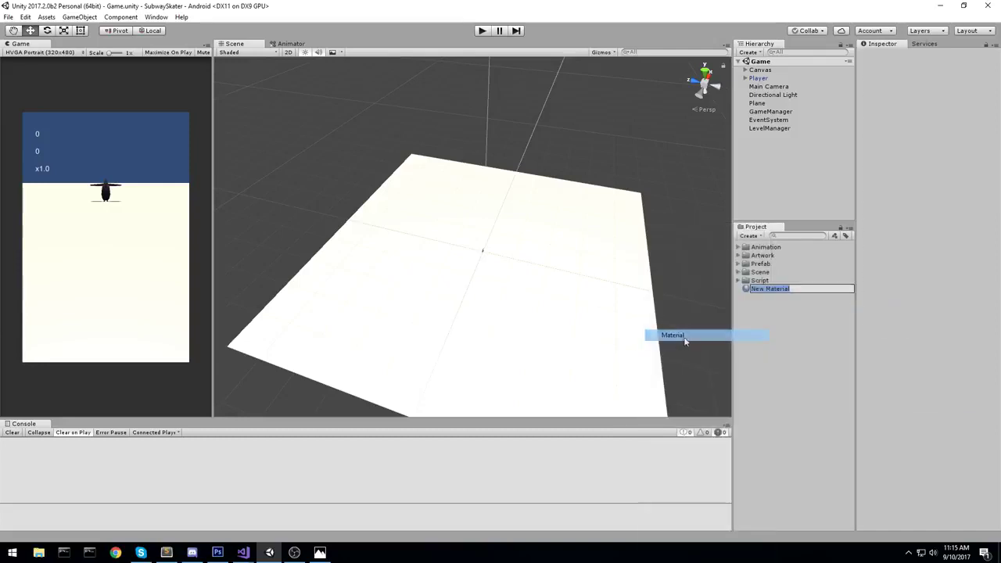
type("Skybox")
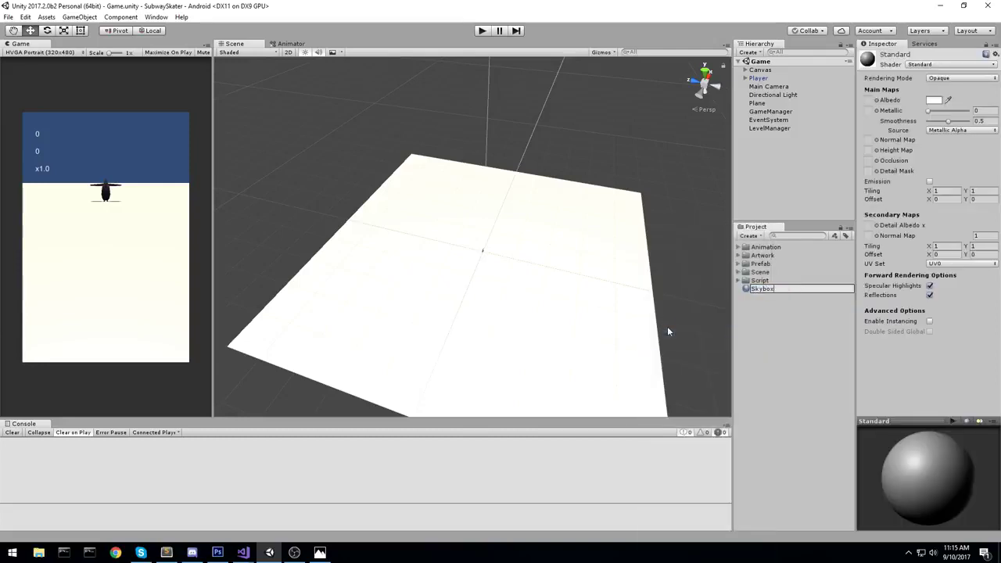
key("Return")
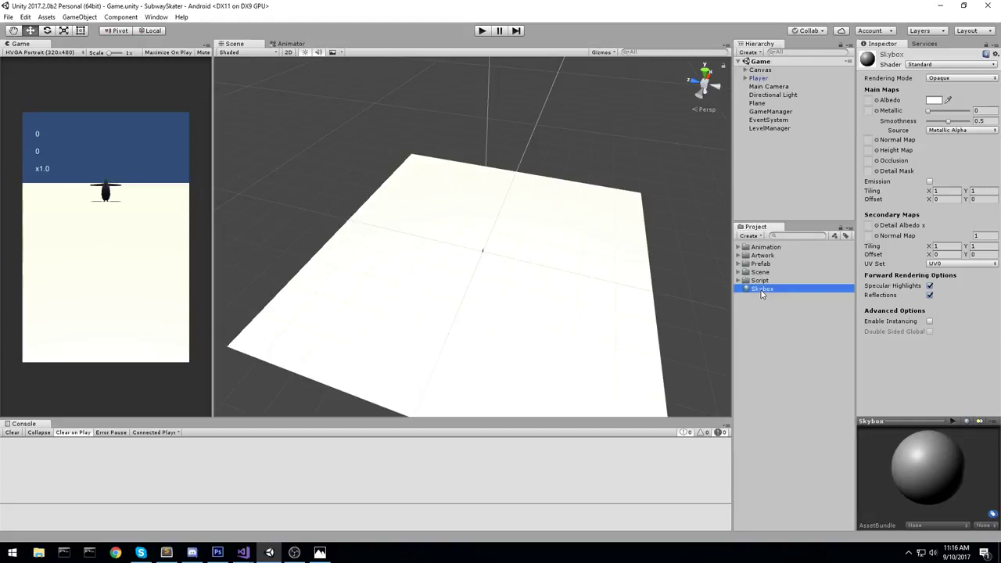
left_click_drag(788, 258, 736, 255)
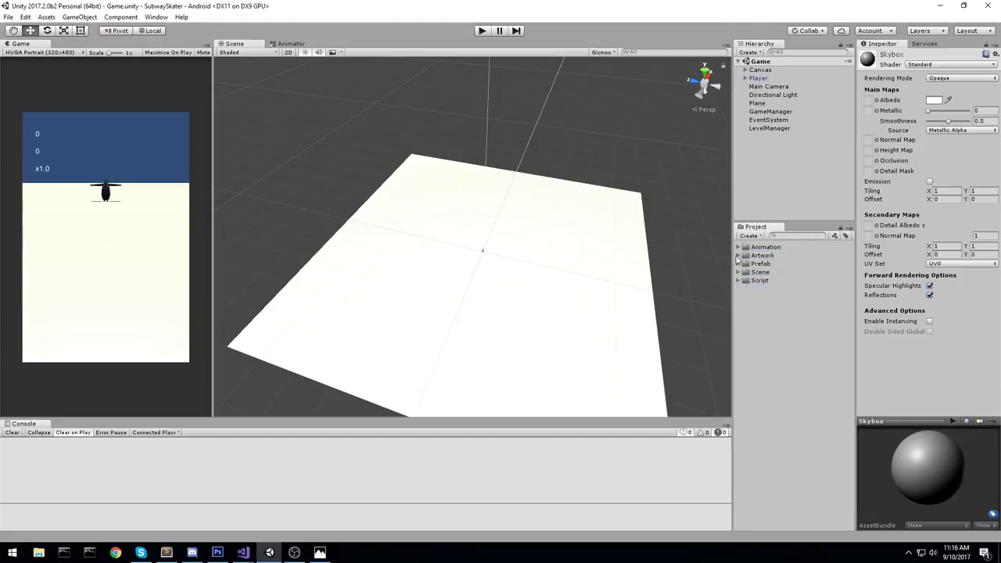
left_click(737, 255)
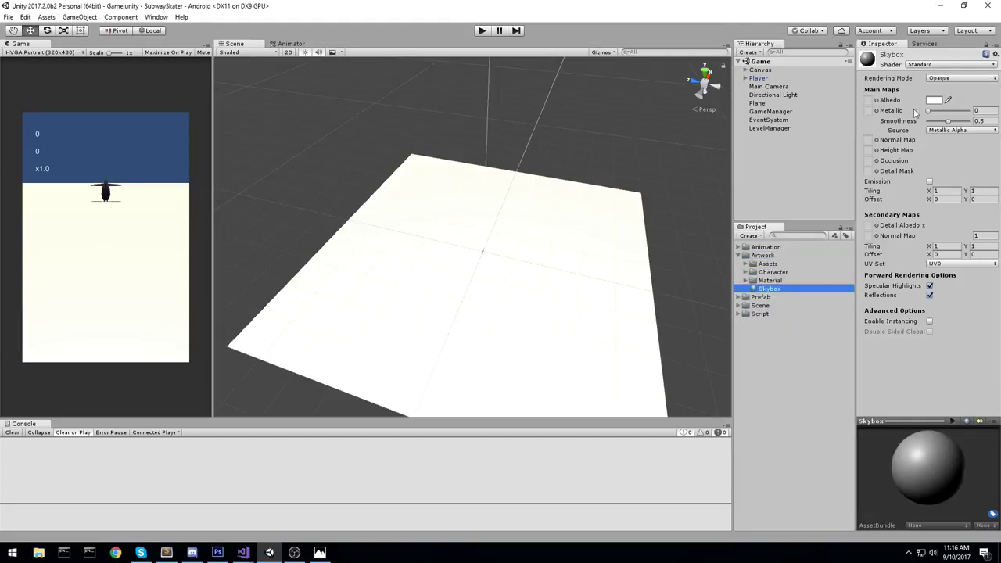
- Change the Skybox material's shader to Skybox/Procedural
left_click(958, 64)
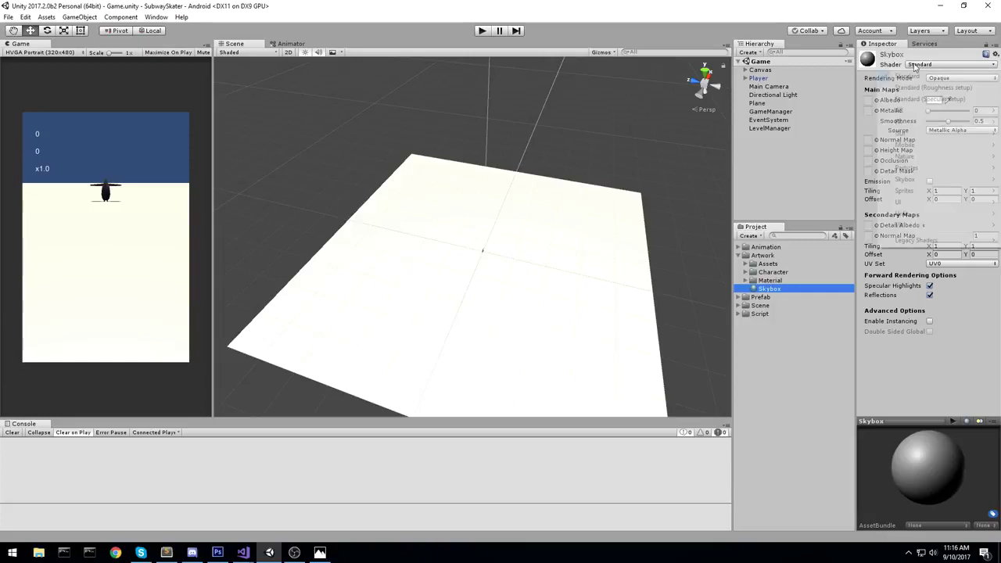
mouse_move(923, 185)
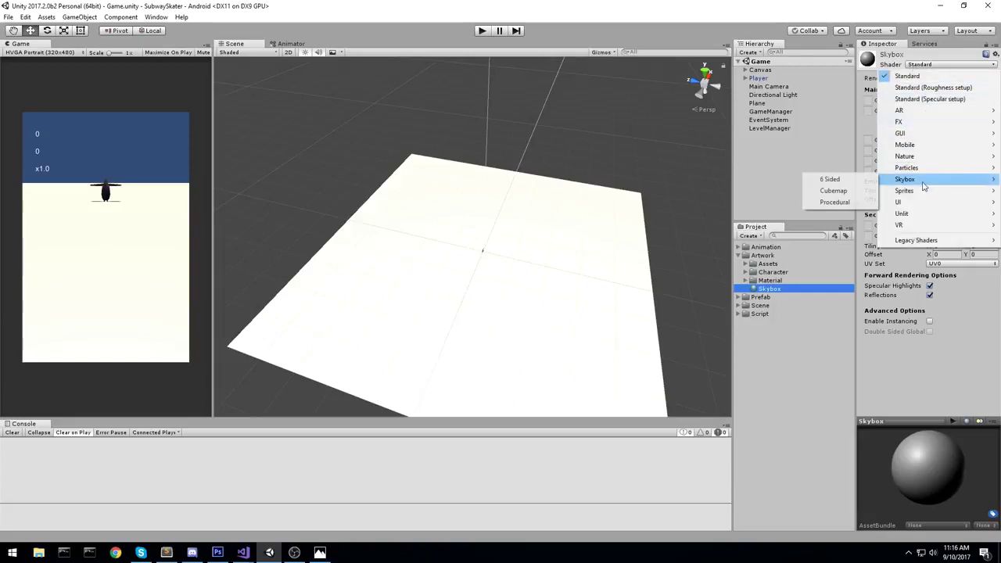
left_click(848, 202)
- Apply the Skybox material to the scene as its sky and view it around the ground plane
left_click_drag(621, 248, 555, 226, "alt")
left_click_drag(770, 295, 442, 114)
scroll(496, 161, "up", 3)
scroll(436, 172, "up", 2)
middle_click_drag(498, 163, 457, 203)
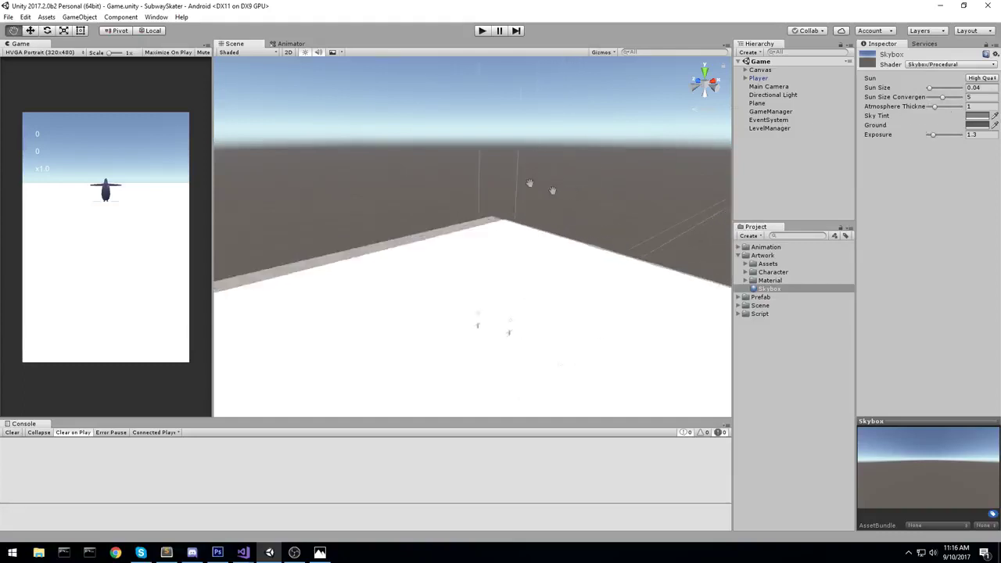
middle_click_drag(530, 183, 507, 179)
left_click_drag(507, 179, 533, 186, "alt")
- Set the Skybox material's Sun to None, Sun Size to 0 and Atmosphere Thickness to 0.87
left_click(983, 79)
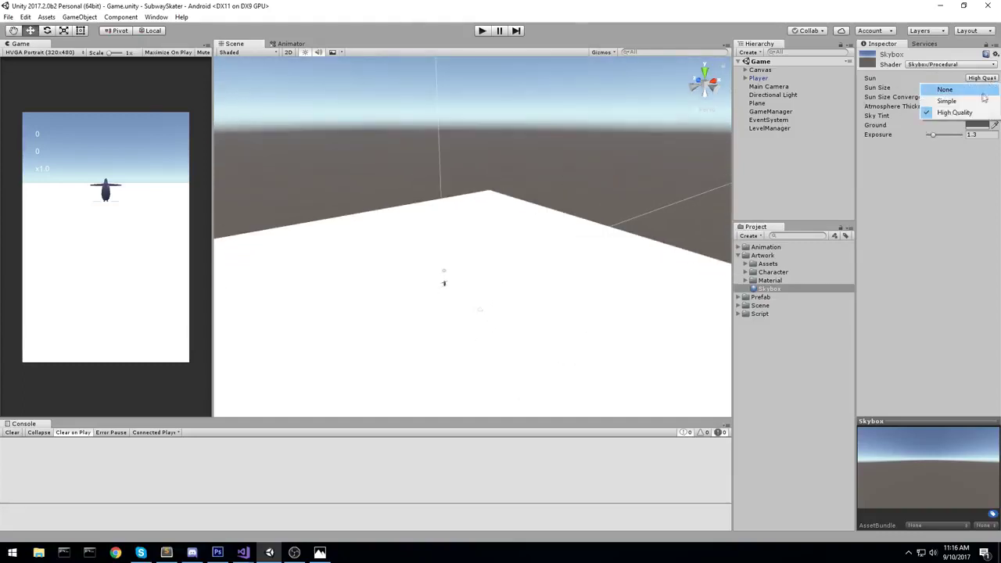
left_click(915, 89)
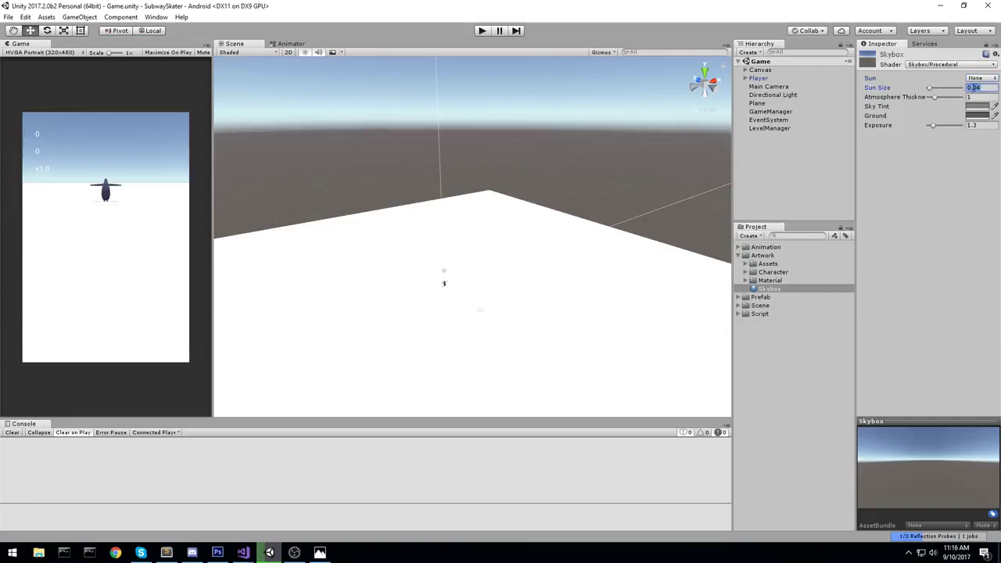
type("0")
key("Return")
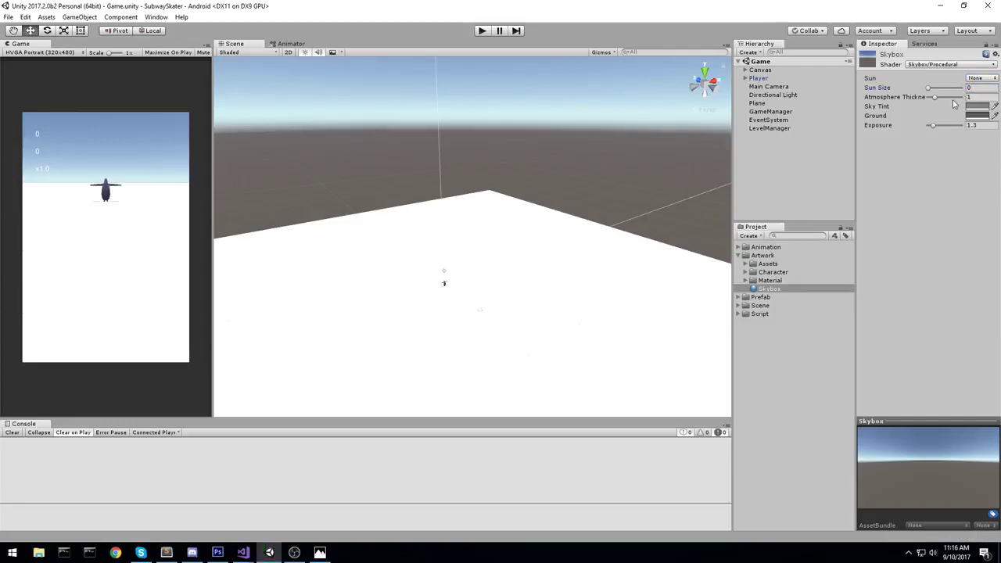
type("0.")
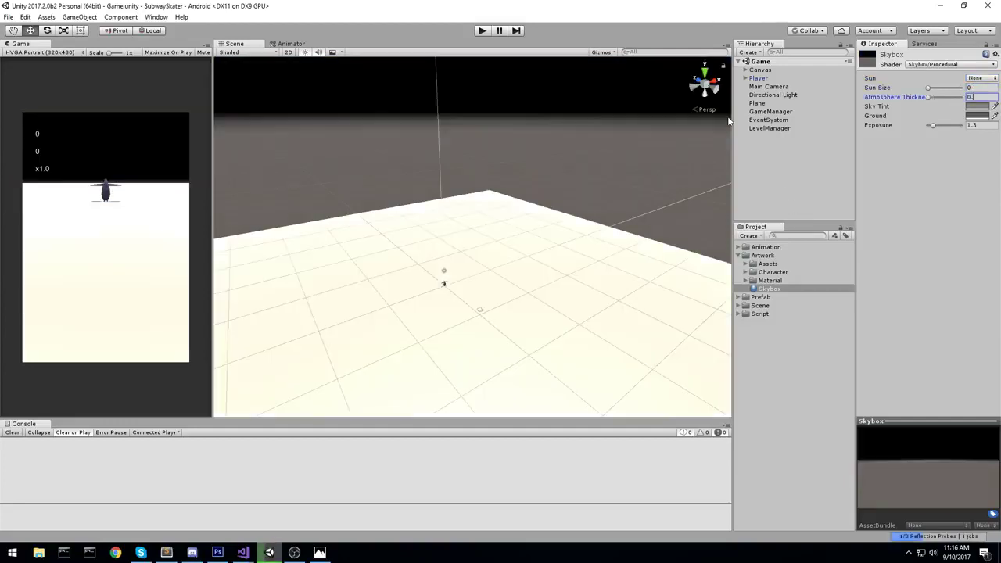
type("87")
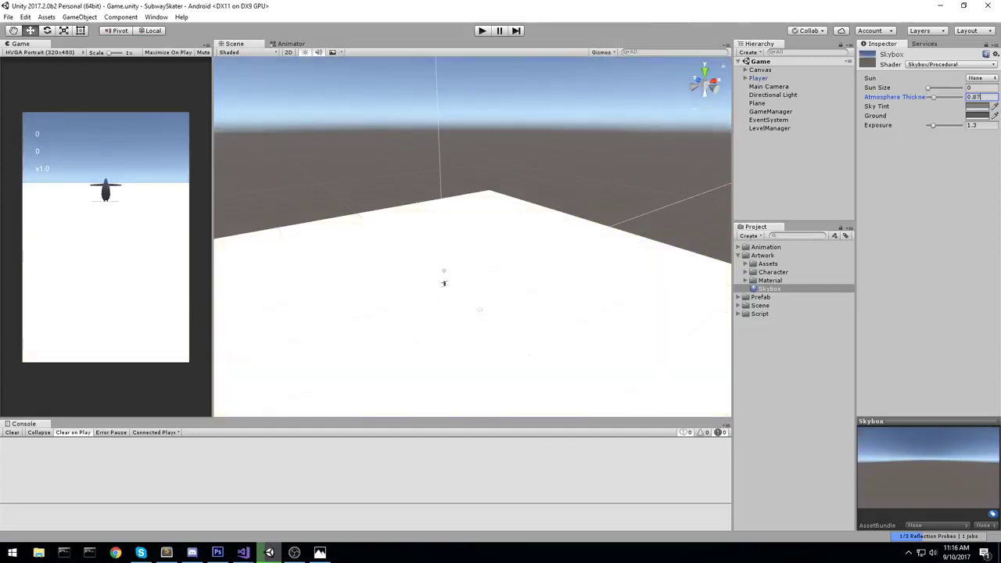
- Set the Skybox material's Sky Tint to the muted teal 5C8F90FF
left_click(995, 108)
left_click(977, 106)
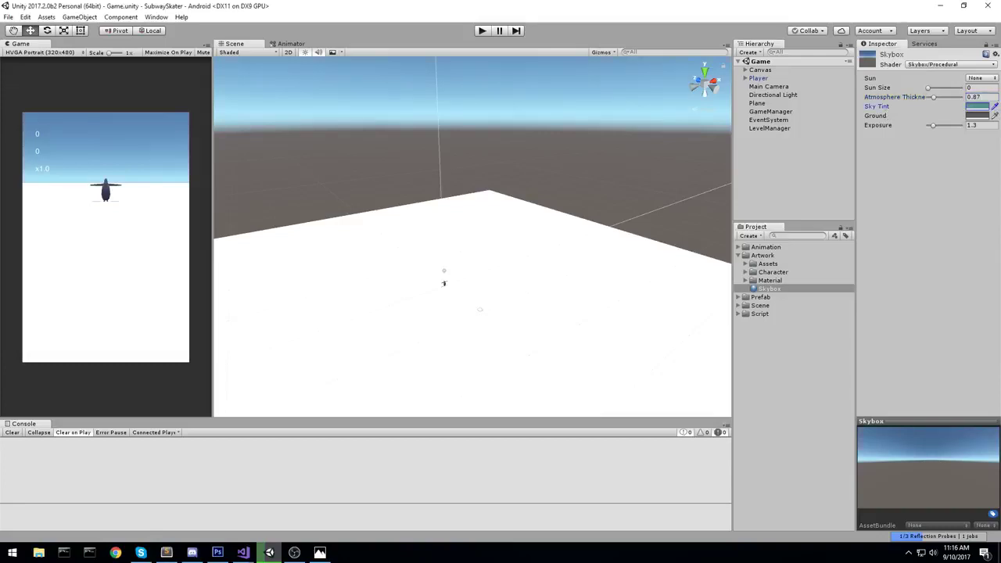
left_click(966, 107)
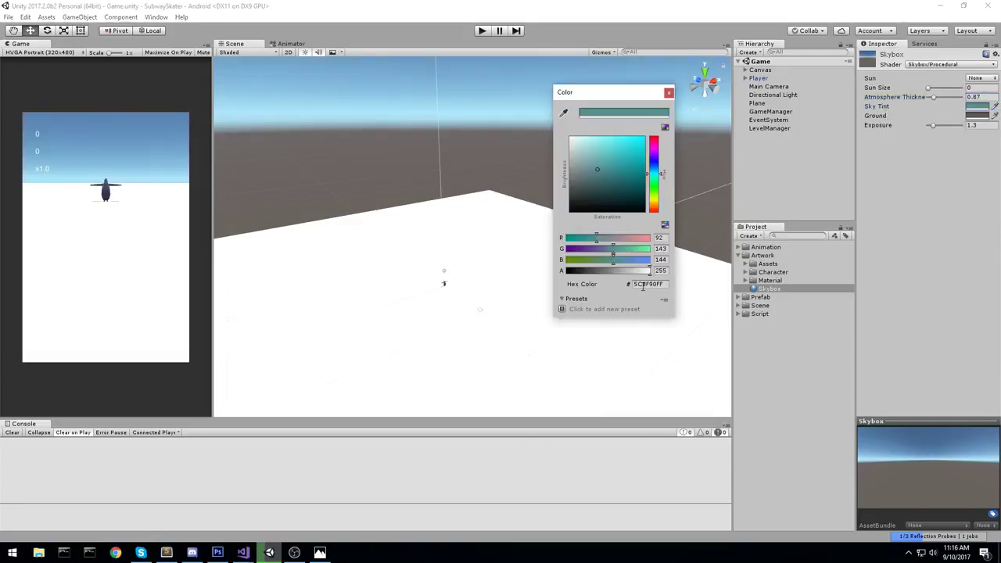
left_click(644, 285)
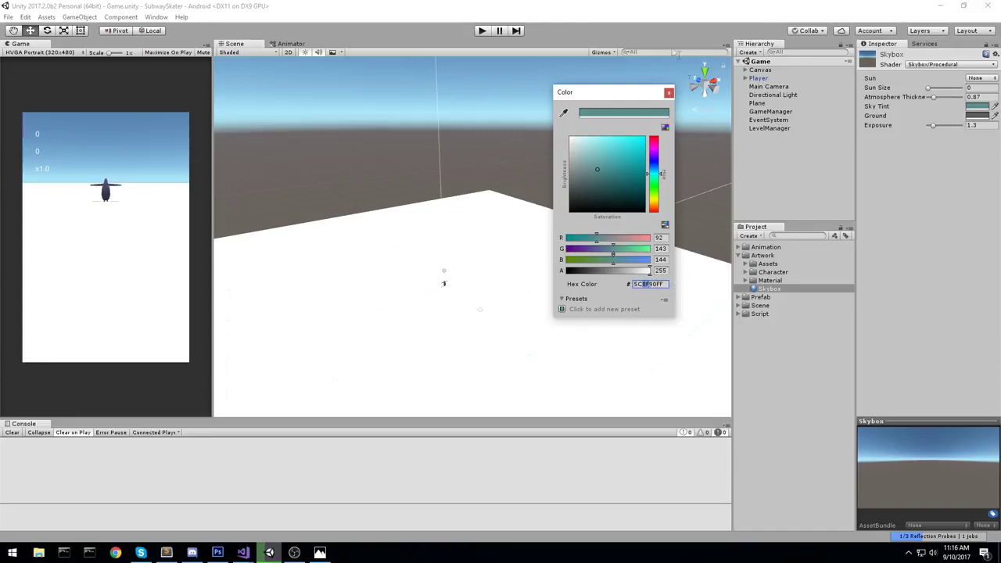
left_click(668, 92)
- Set the Skybox material's Ground colour to the pale cyan D1F9F8FF and its Exposure to 1.05
left_click(993, 117)
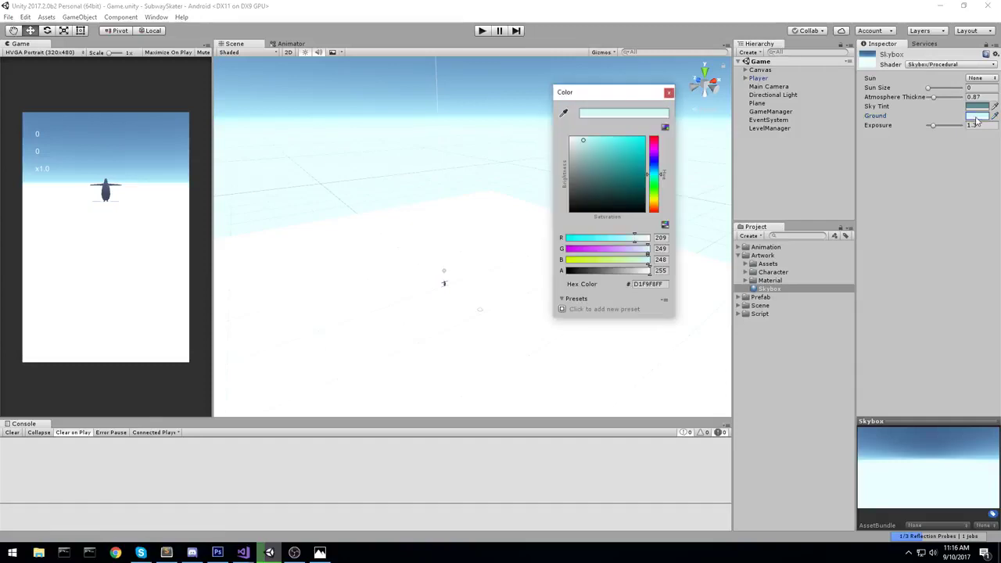
left_click(666, 284)
left_click(667, 94)
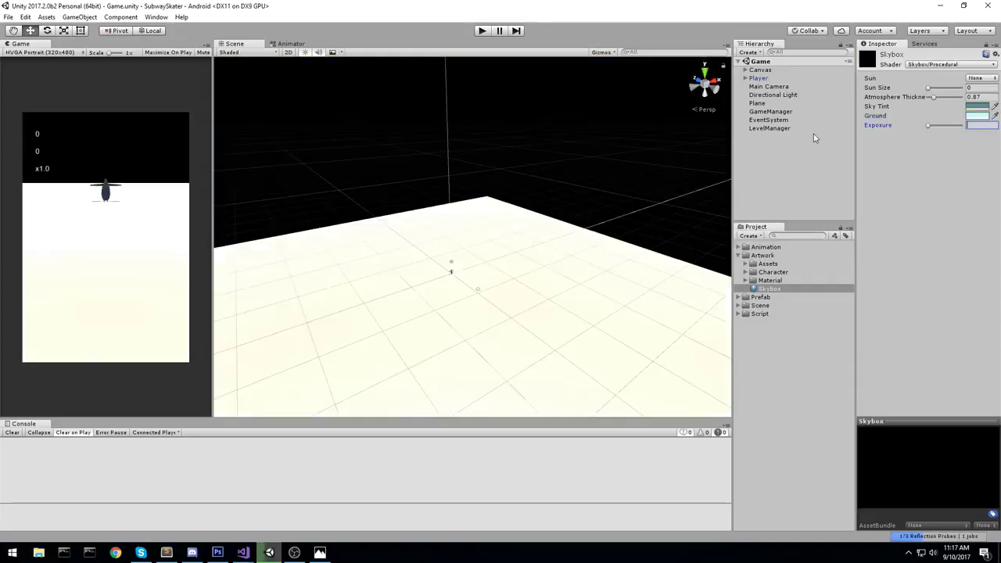
type("1.05")
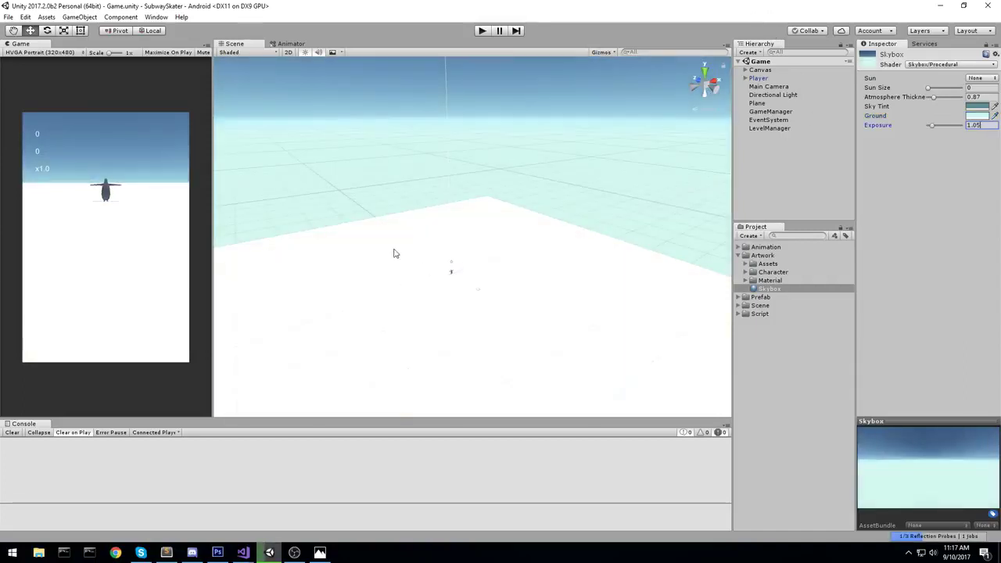
- Play-test the penguin run to check how the new skybox looks behind the level
left_click_drag(394, 253, 493, 292, "alt")
scroll(539, 266, "up", 3)
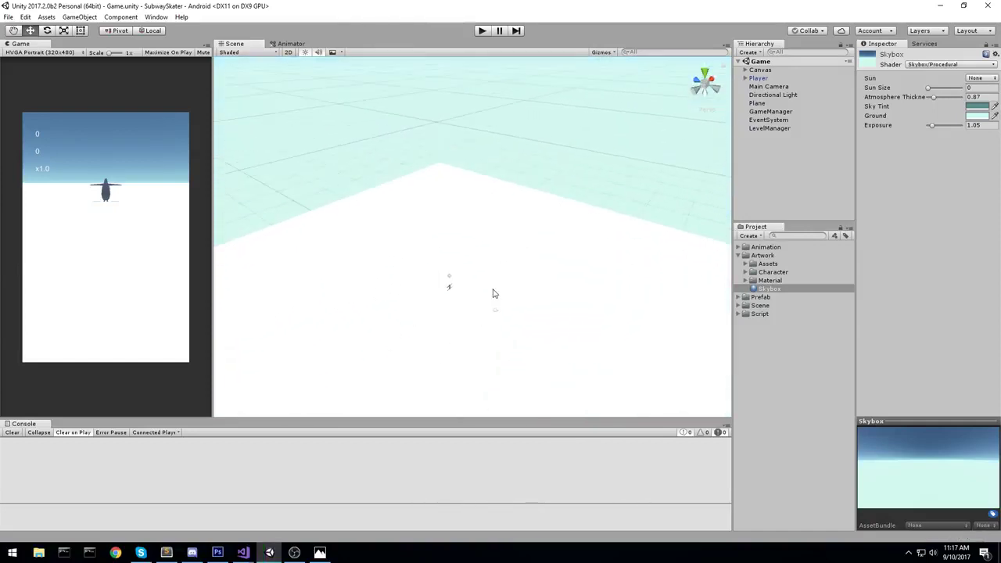
scroll(492, 290, "up", 5)
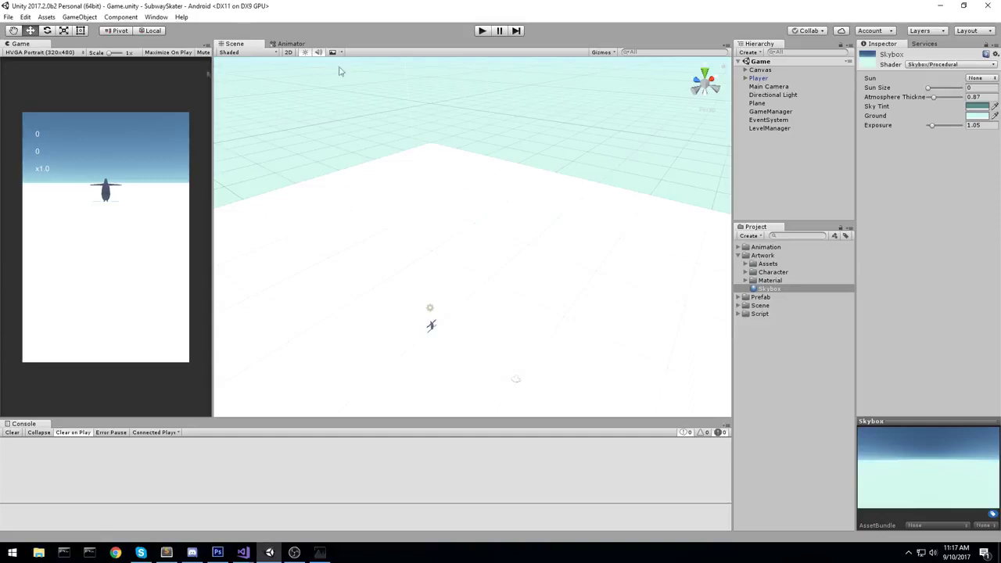
left_click(484, 33)
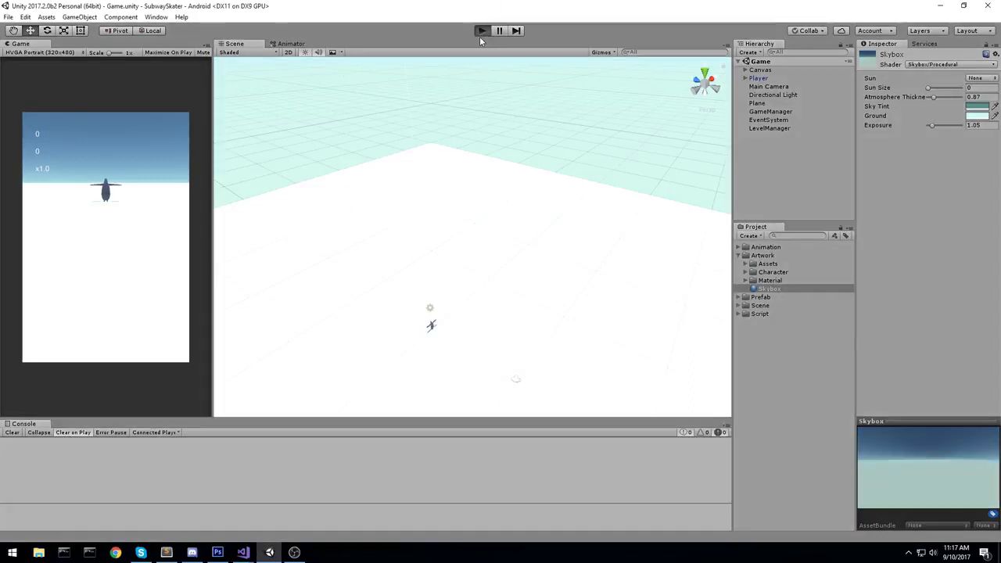
left_click(163, 242)
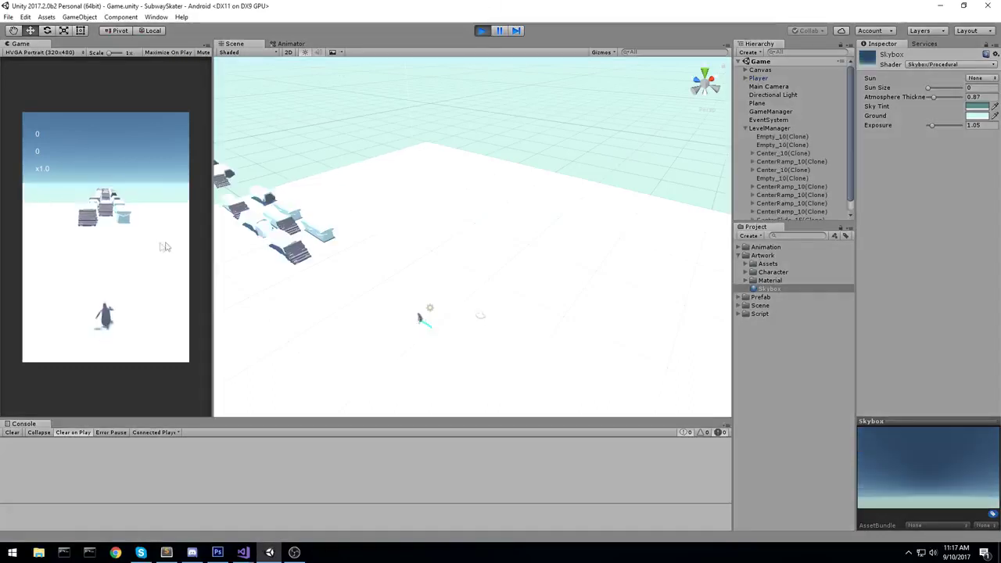
left_click_drag(140, 249, 119, 293)
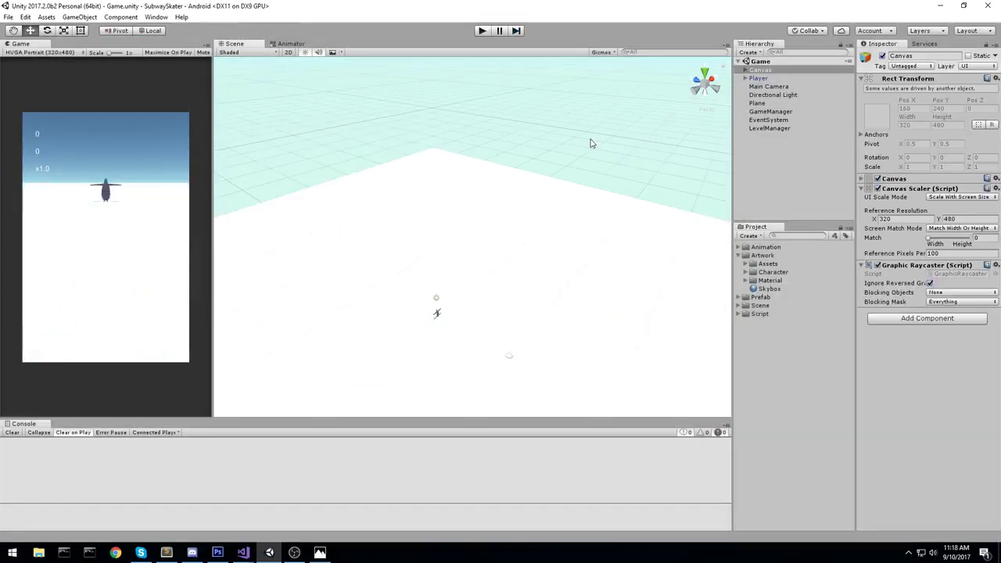
- Inspect the plane's edge against the skybox and open the scene's Lighting Settings
middle_click_drag(595, 148, 472, 131)
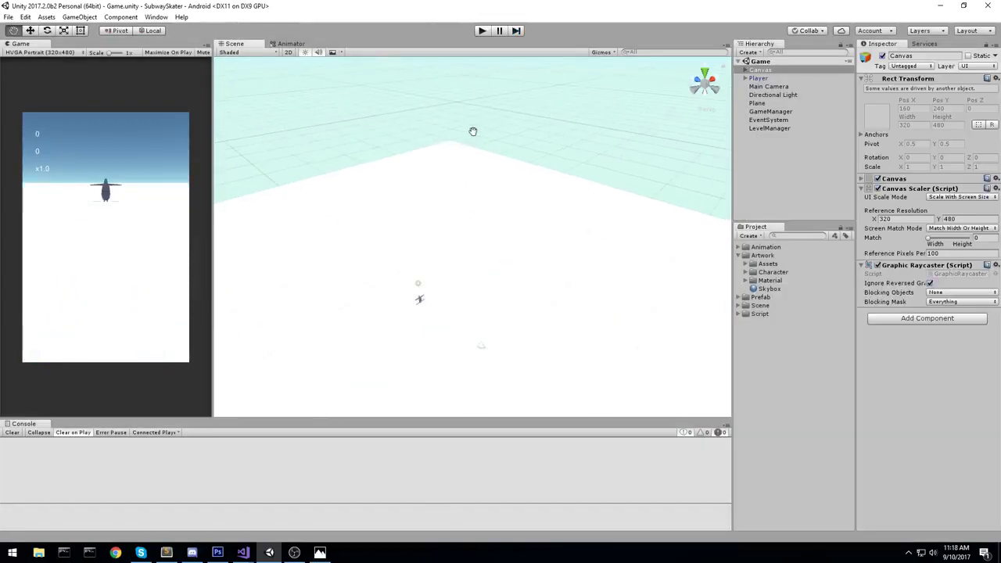
middle_click_drag(455, 211, 475, 222)
scroll(478, 221, "up", 5)
scroll(478, 221, "up", 1)
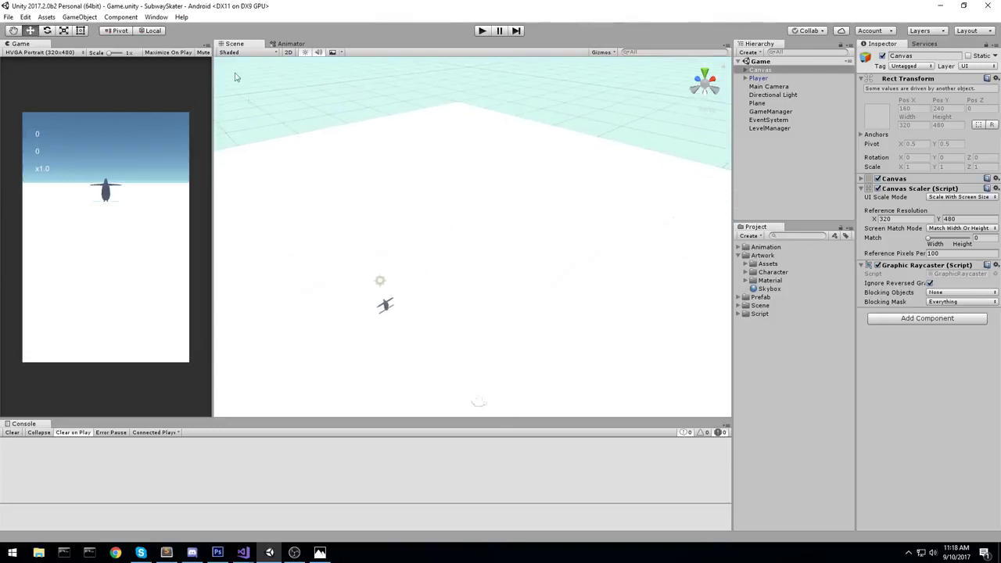
left_click(158, 17)
mouse_move(221, 305)
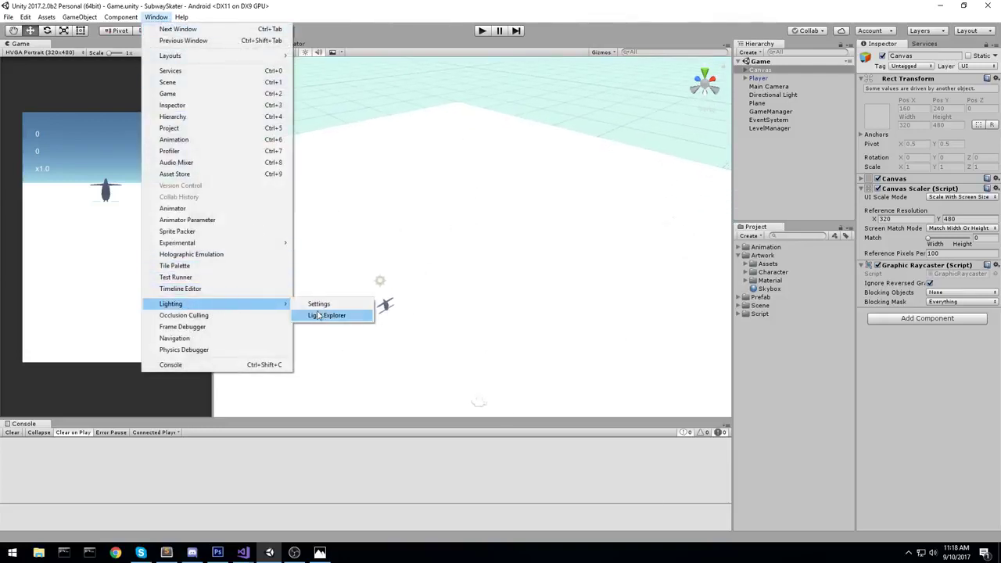
left_click(319, 304)
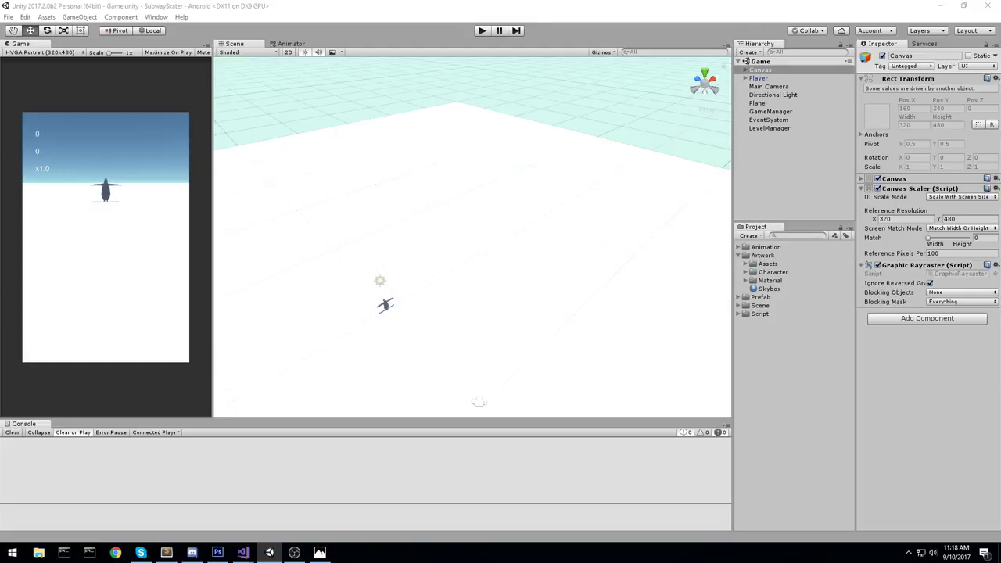
- Dock the Lighting window alongside the Inspector and set the Environment Lighting source to Gradient
left_click_drag(875, 46, 880, 50)
left_click(883, 44)
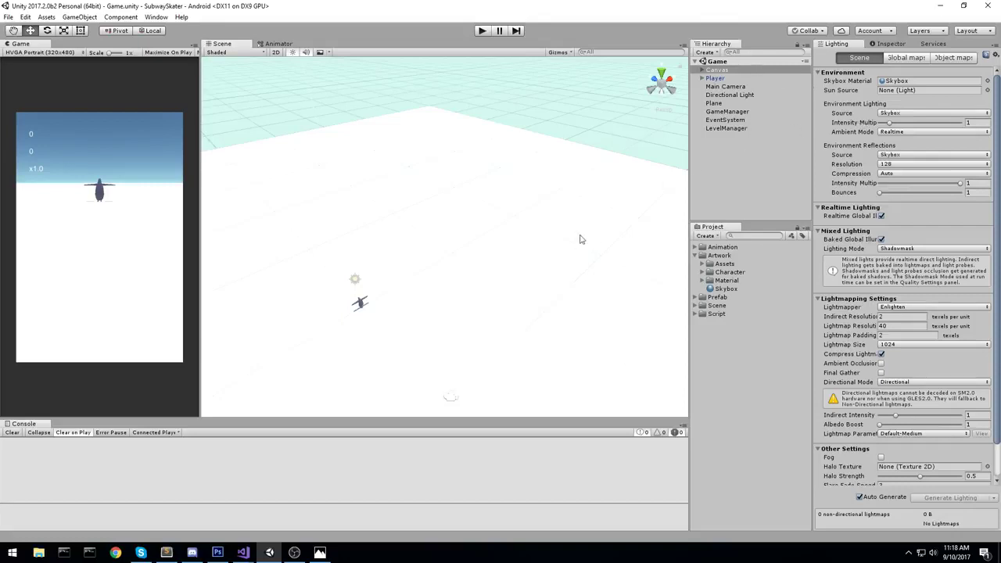
middle_click_drag(581, 239, 584, 229)
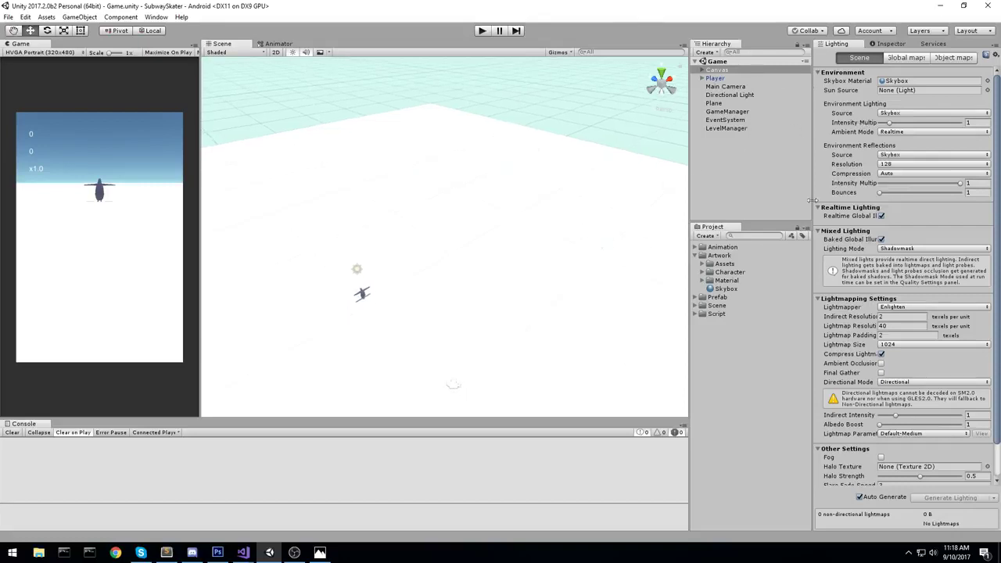
left_click(896, 112)
left_click(899, 133)
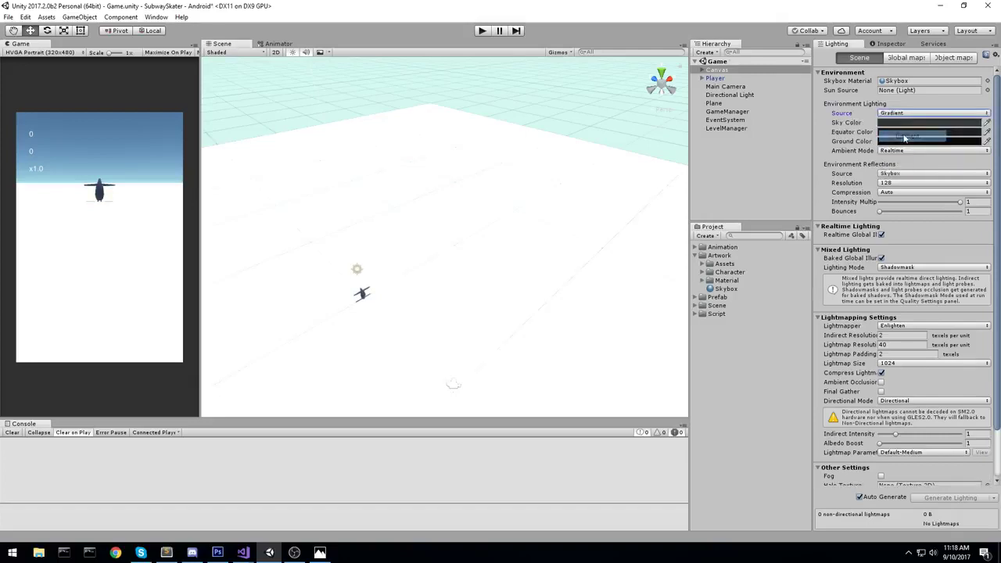
- Sample the ambient gradient colours from the scene: Sky 4AC6F9, Equator B4E9E5 and Ground B9E0DC, and check each value
left_click(988, 123)
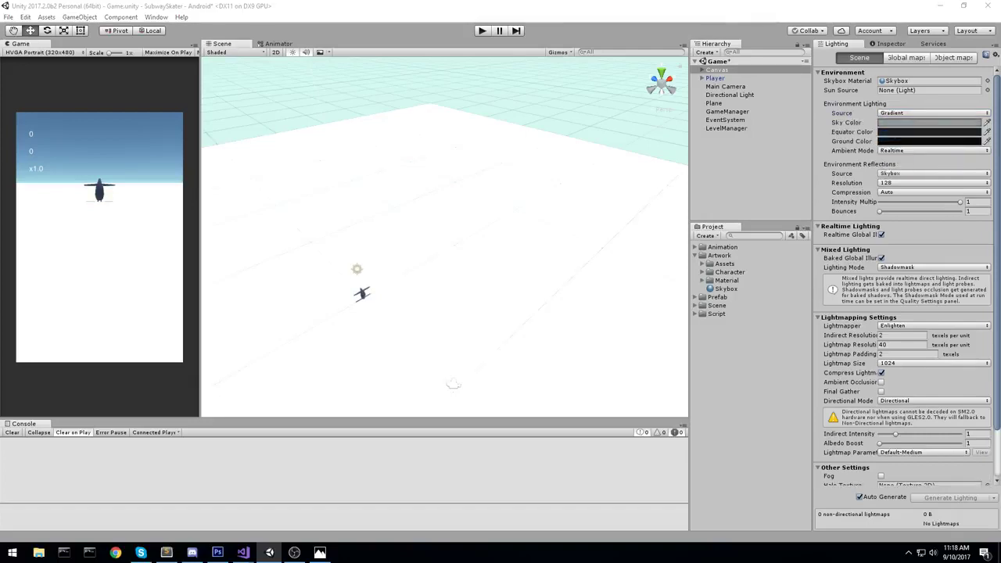
left_click(986, 132)
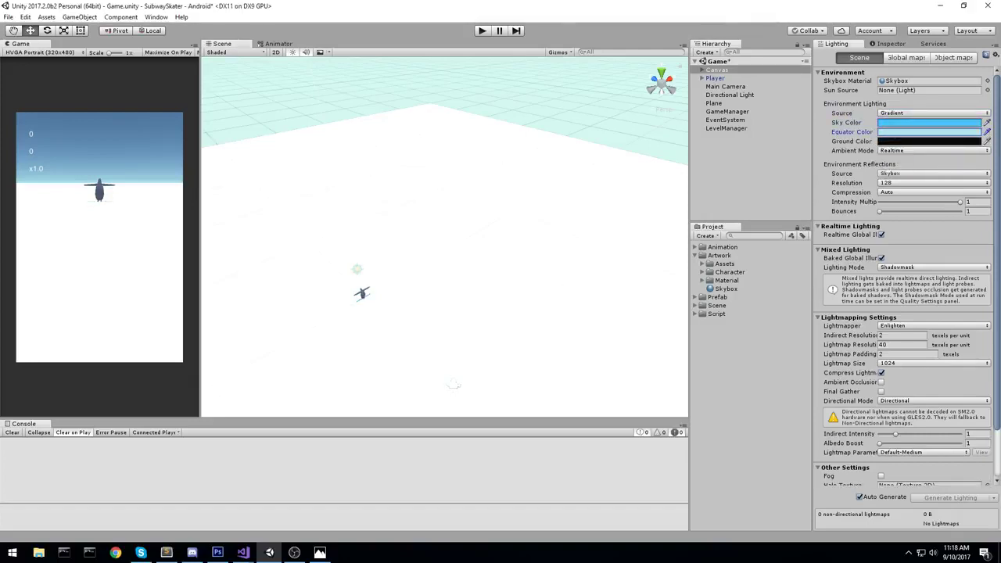
left_click(987, 141)
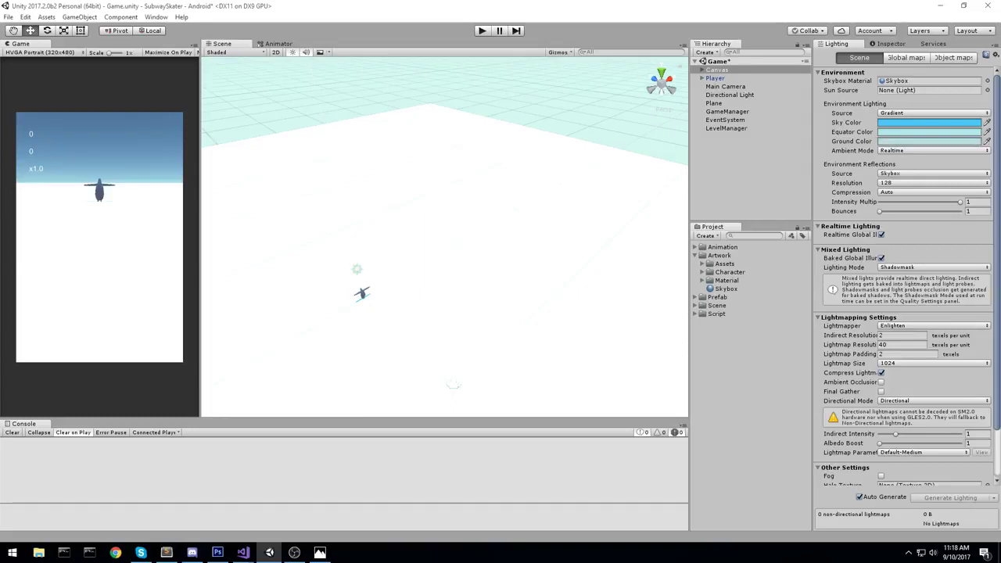
left_click(936, 124)
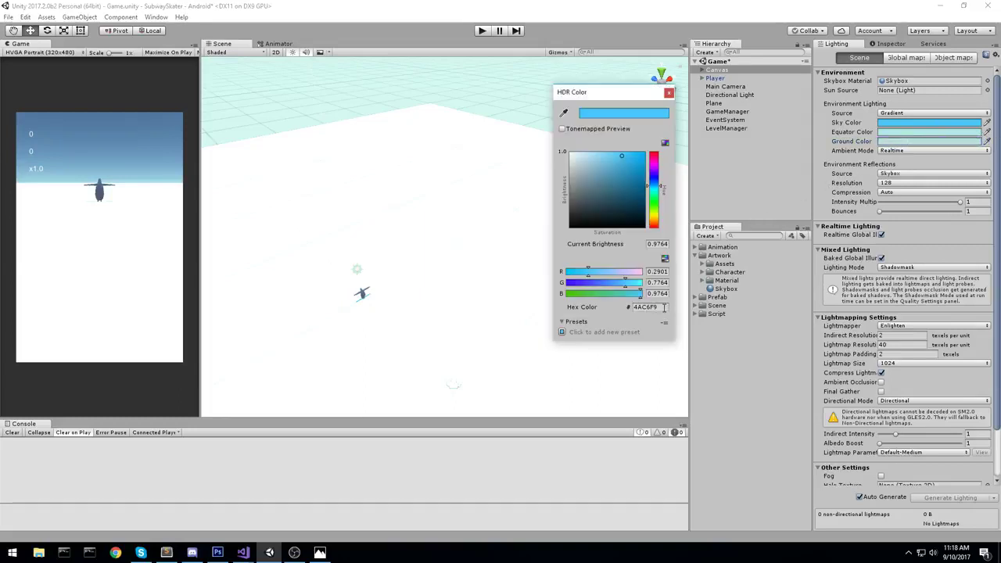
left_click(669, 92)
left_click(925, 133)
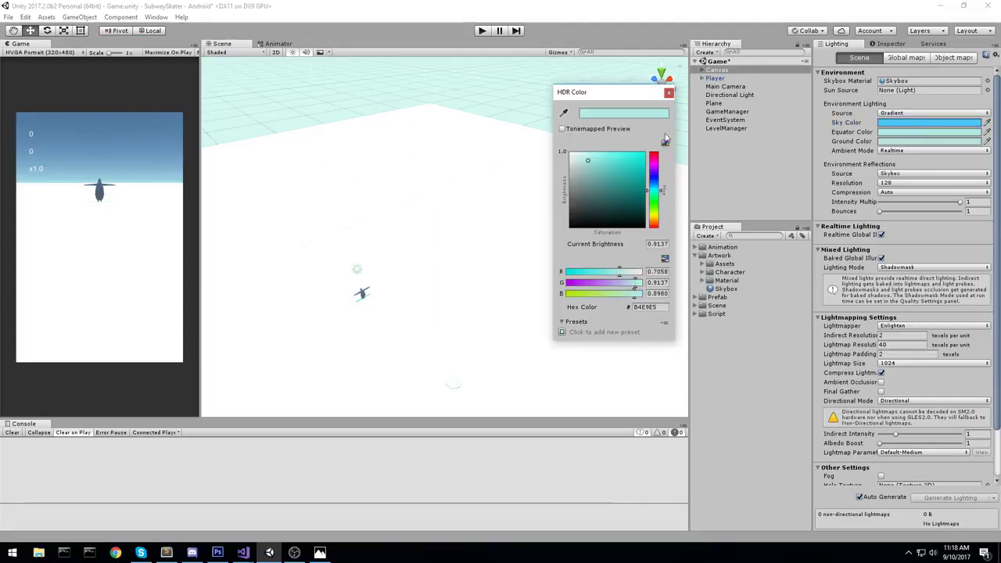
left_click(668, 93)
left_click(913, 141)
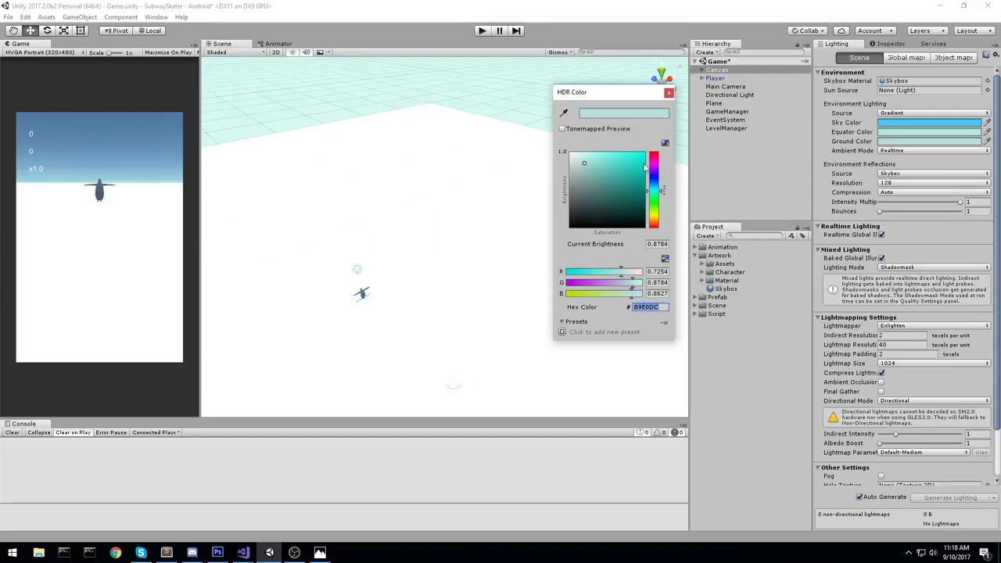
left_click(668, 92)
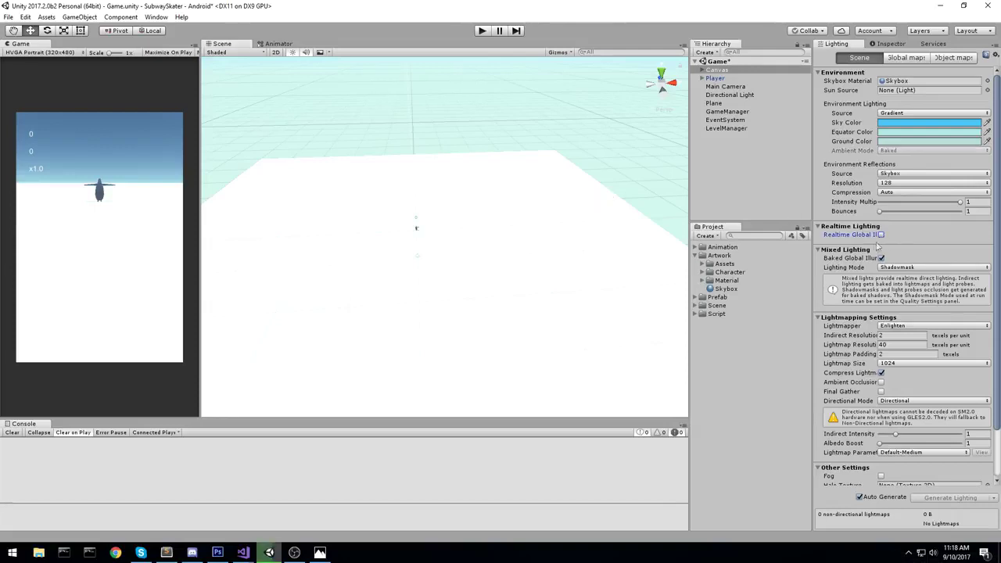
- Turn off realtime and baked global illumination and collapse the remaining lighting sections below Environment
left_click(880, 235)
left_click(883, 245)
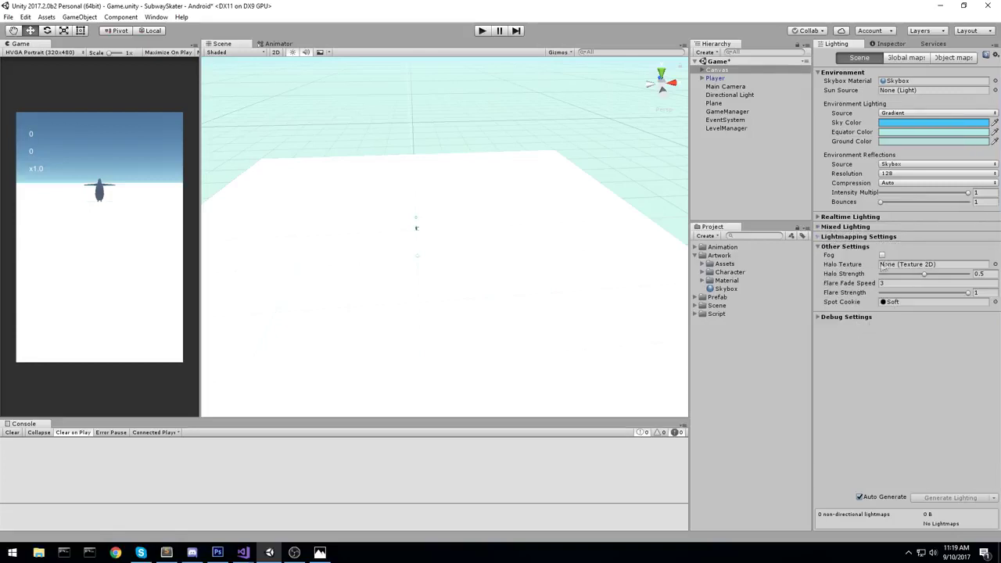
left_click(852, 249)
- Play-test the penguin run to check how the gradient ambient lighting looks on the level pieces
middle_click_drag(608, 188, 624, 215)
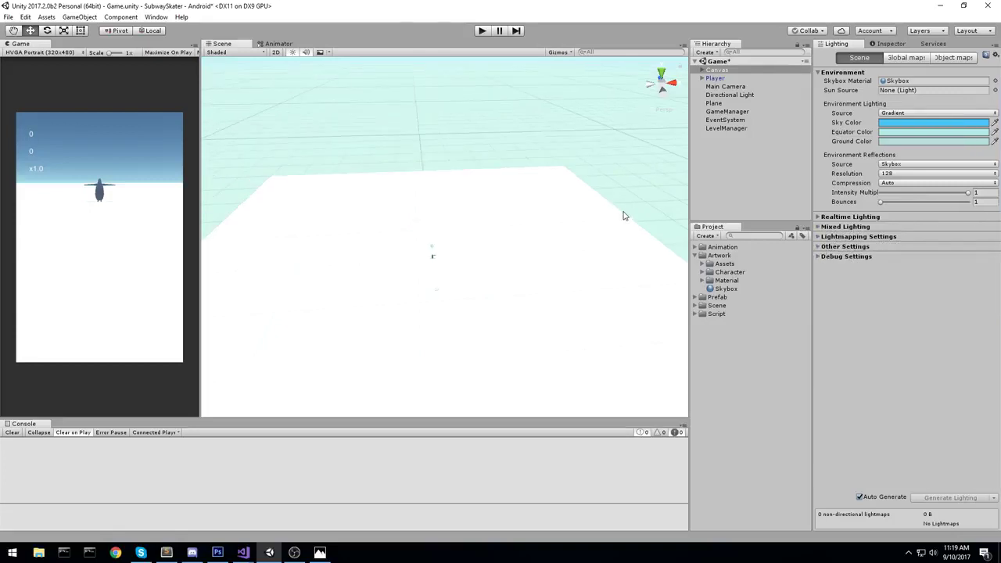
key("ctrl+p")
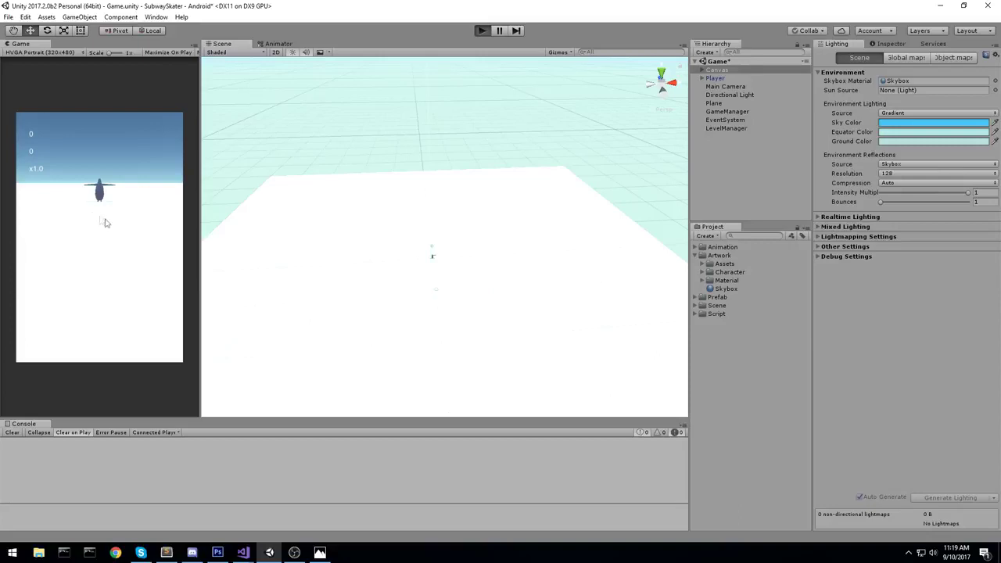
left_click(128, 241)
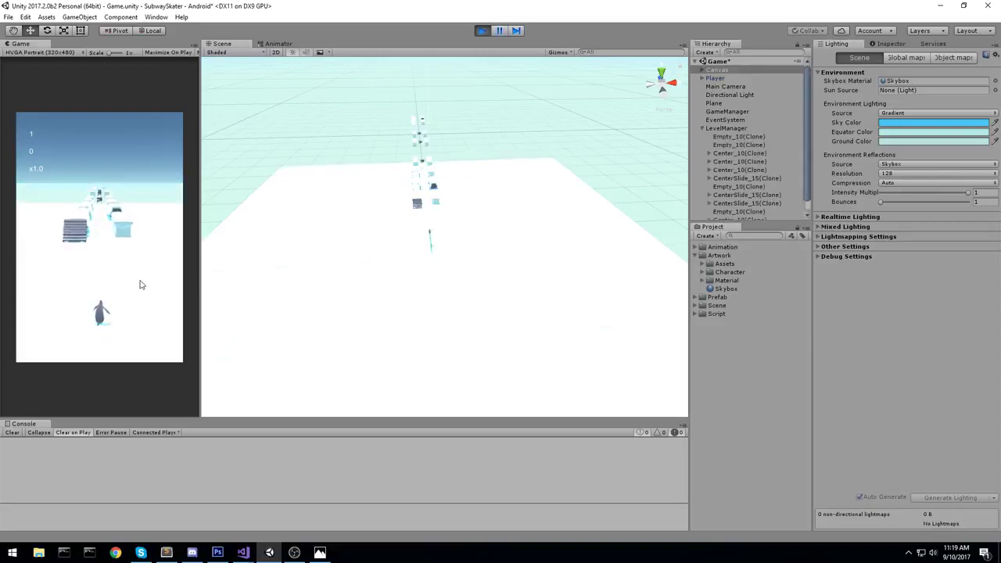
left_click_drag(128, 261, 82, 258)
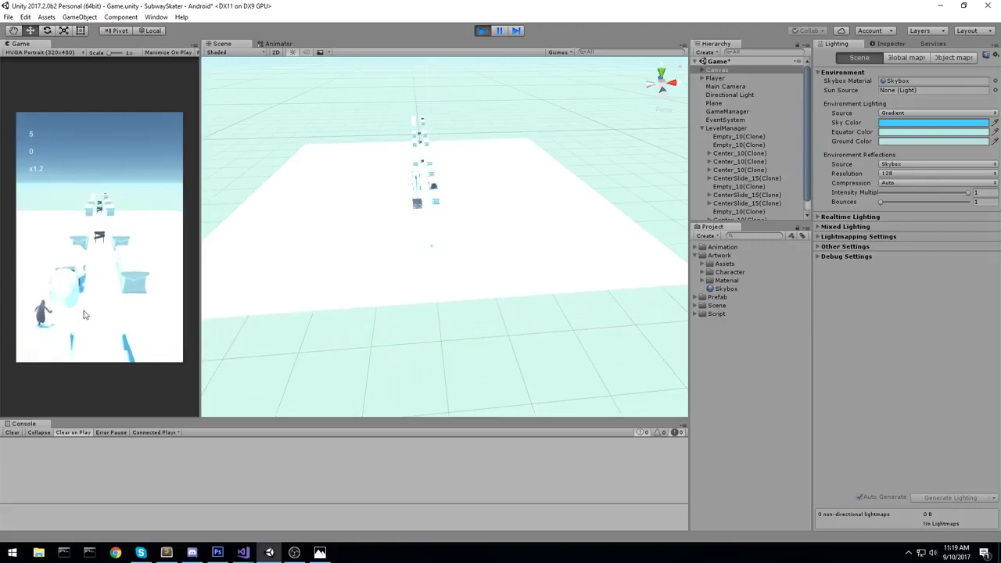
left_click(482, 31)
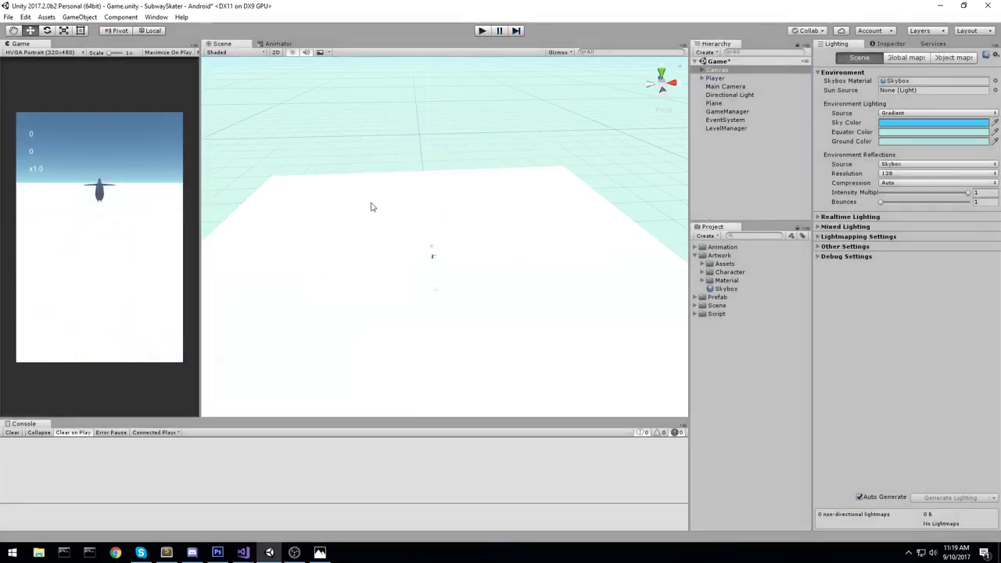
- Set the Directional Light's shadow type to No Shadows
left_click(743, 95)
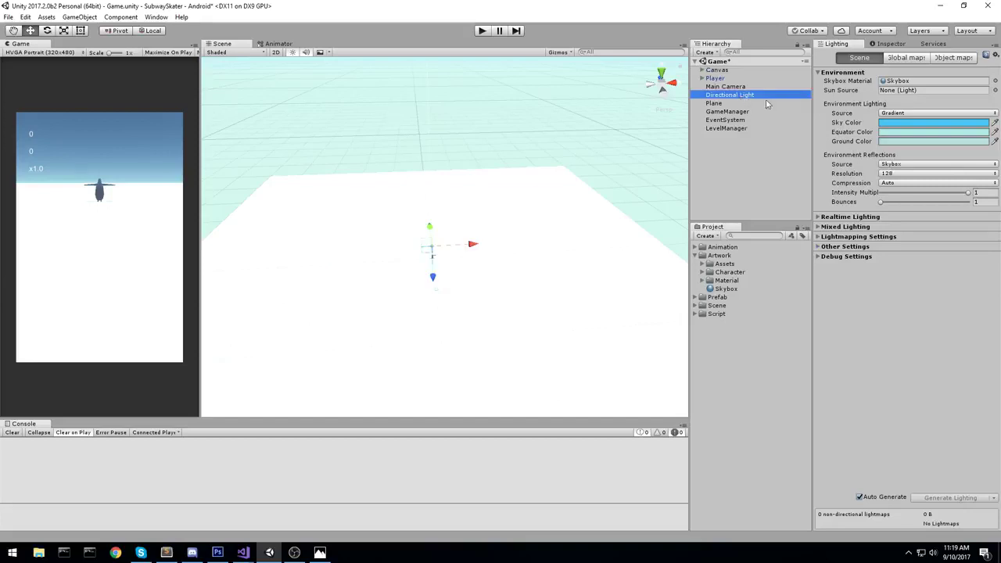
left_click(895, 44)
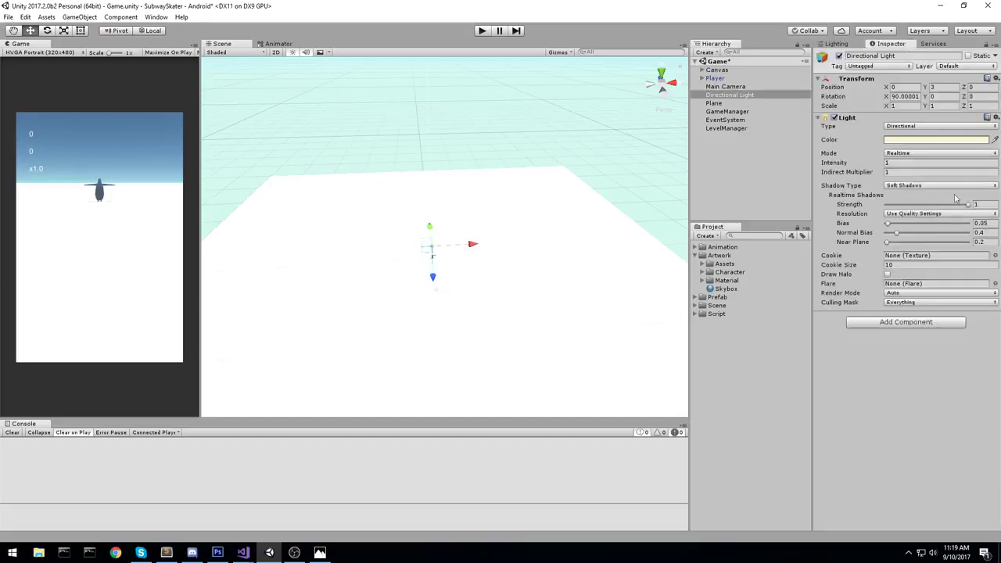
left_click(923, 186)
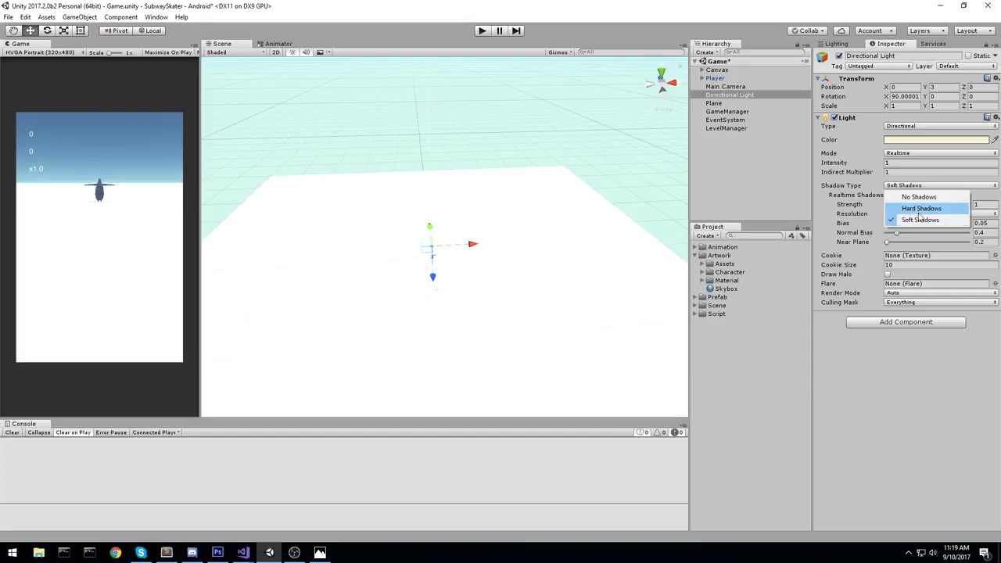
left_click(921, 210)
left_click(923, 185)
left_click(907, 197)
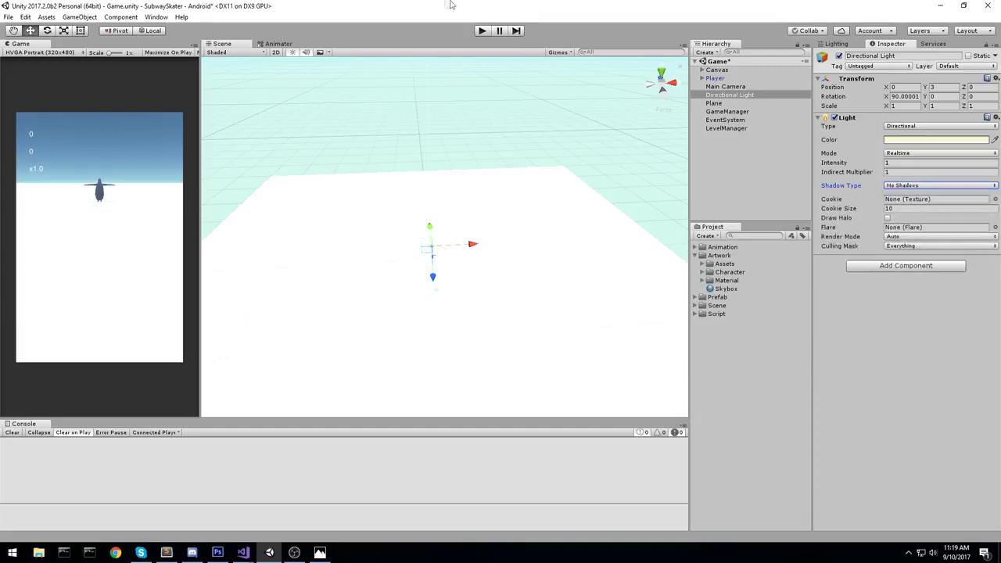
- Play-test the run with the shadows turned off, switching lanes and sliding between the obstacles
left_click(483, 32)
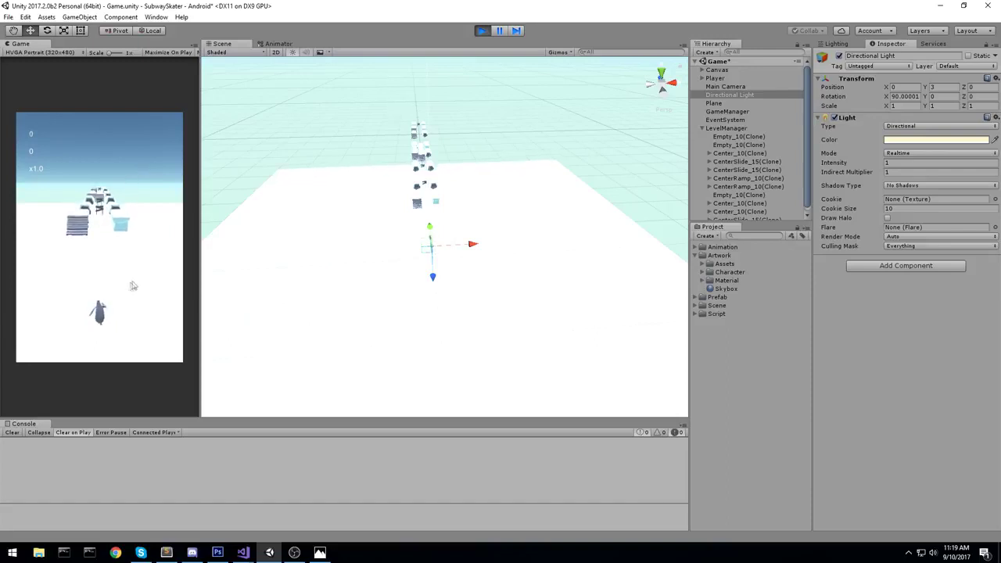
left_click_drag(141, 273, 77, 288)
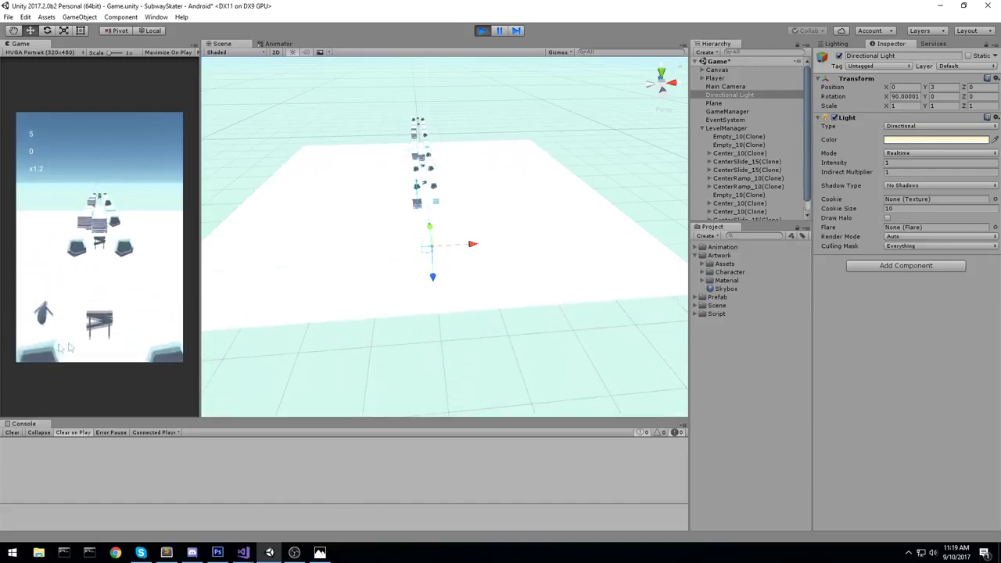
left_click_drag(162, 301, 181, 301)
left_click_drag(129, 270, 127, 320)
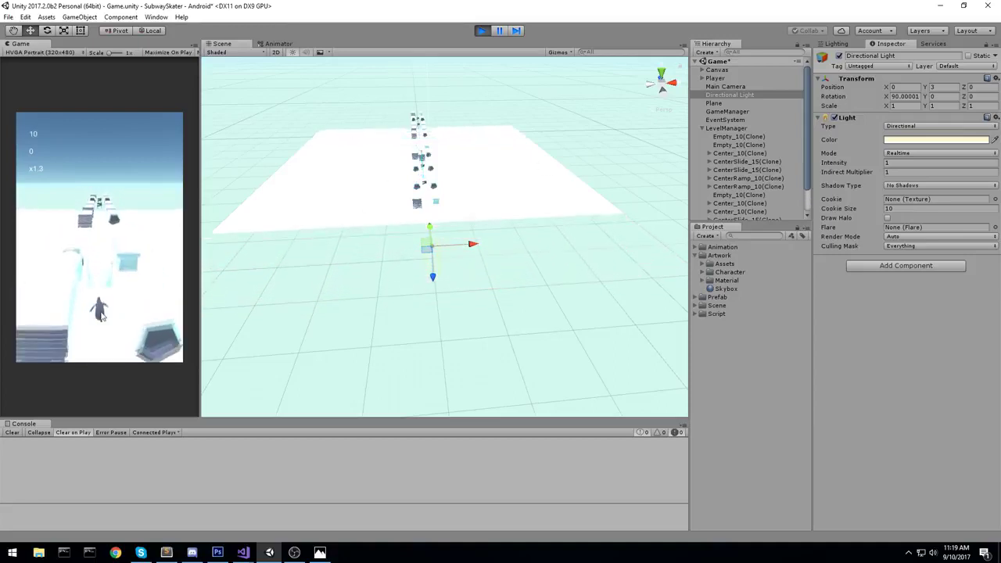
- Disable the Plane's Mesh Renderer during the run and keep playing to compare the level without the white ground
left_click(516, 183)
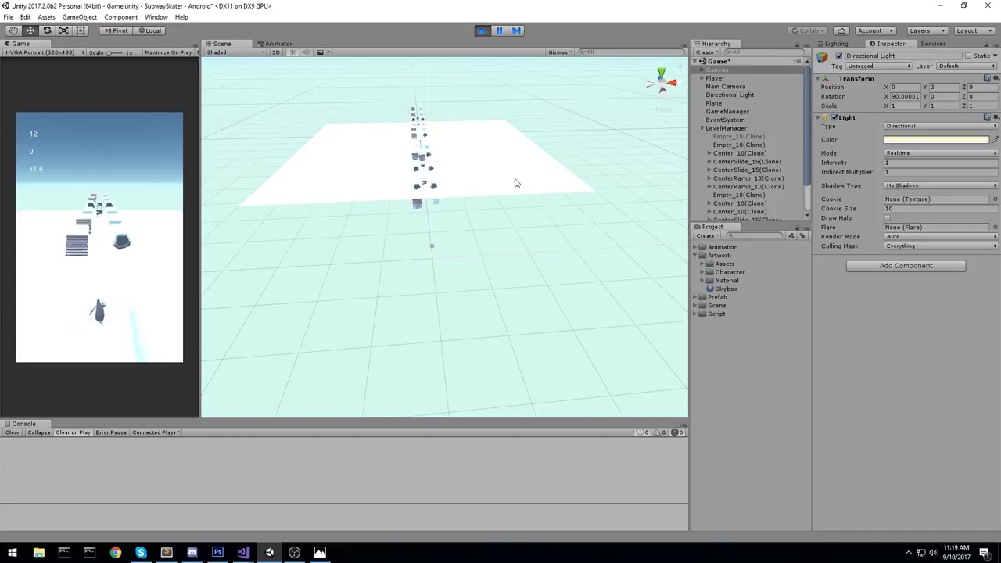
left_click(701, 128)
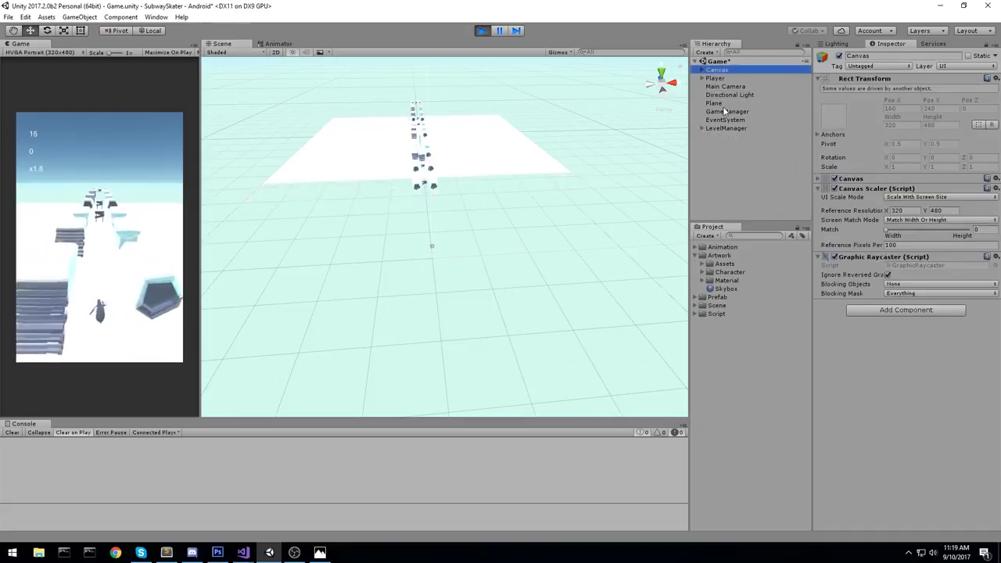
left_click(719, 104)
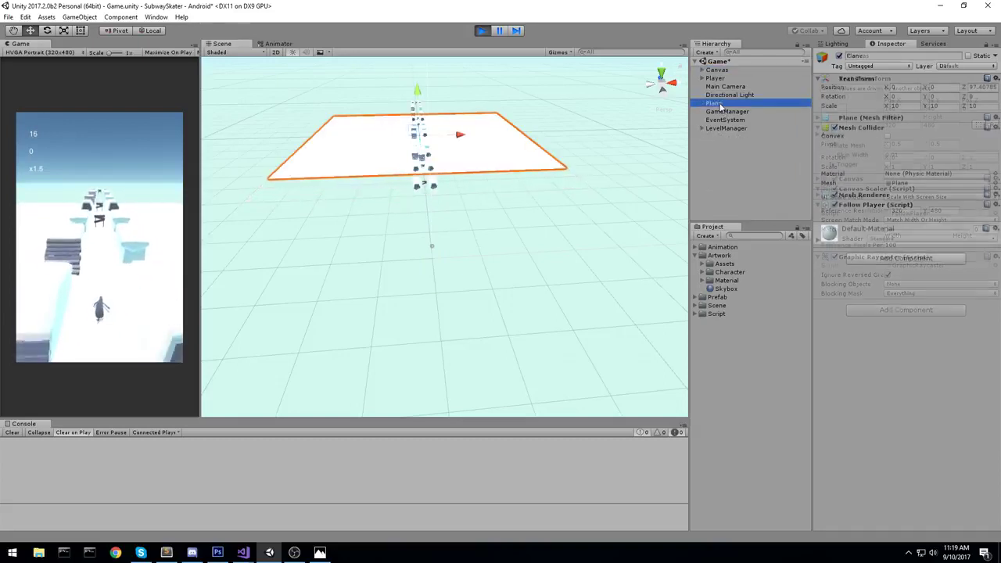
left_click(834, 195)
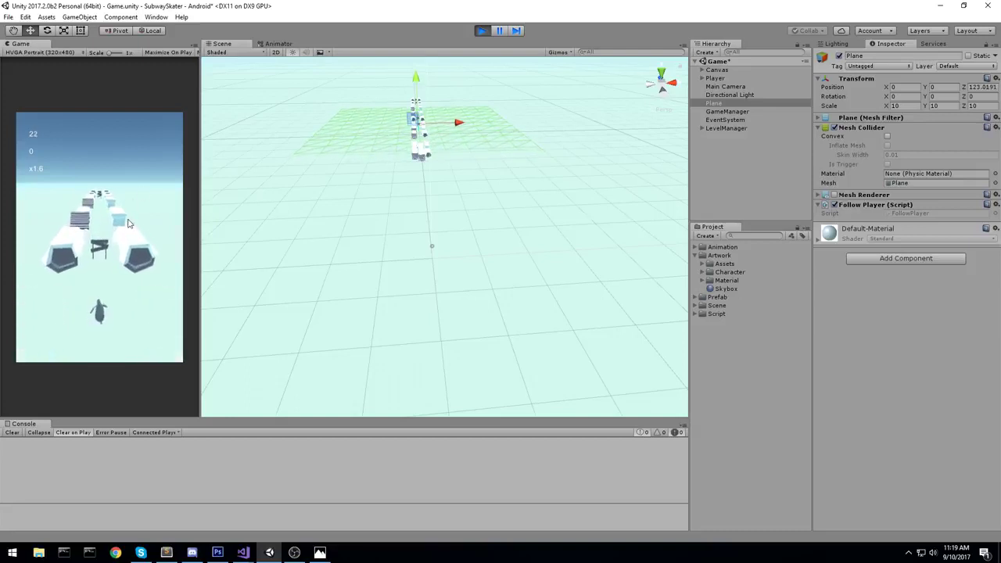
left_click_drag(121, 186, 109, 353)
left_click_drag(133, 264, 1, 253)
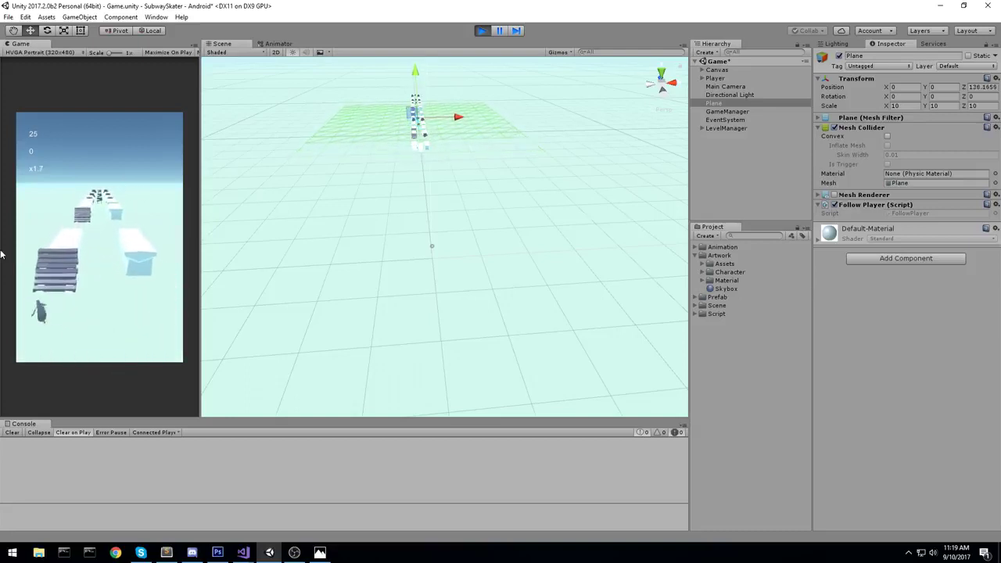
left_click_drag(65, 322, 105, 184)
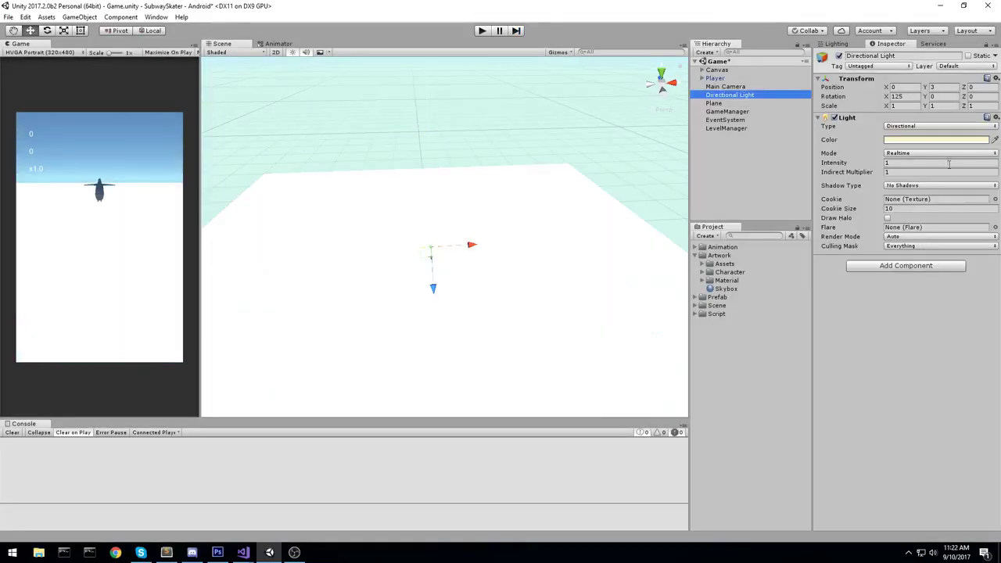
- Set the Directional Light's colour to pure white FFFFFFFF
left_click(914, 140)
left_click_drag(597, 146, 570, 137)
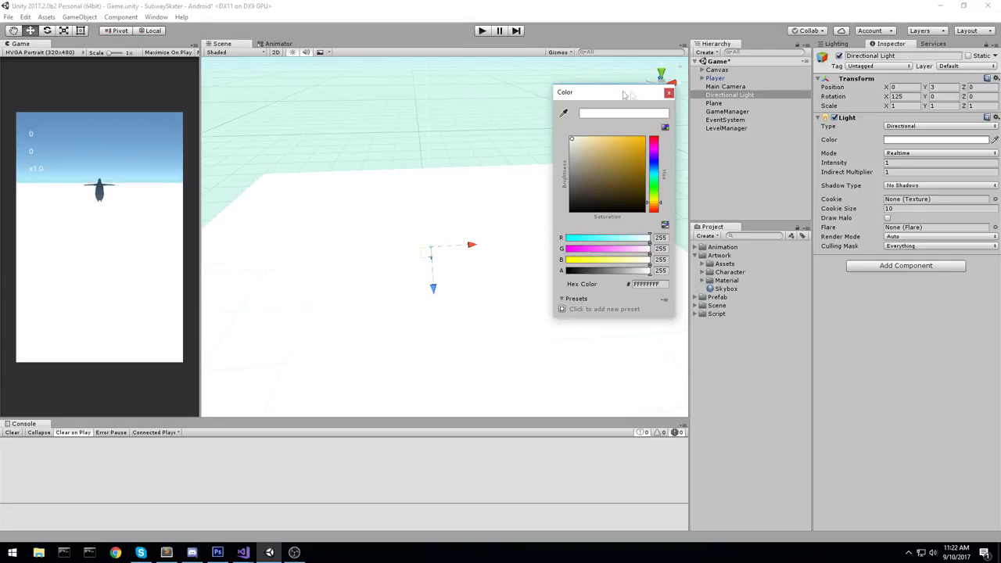
left_click(670, 92)
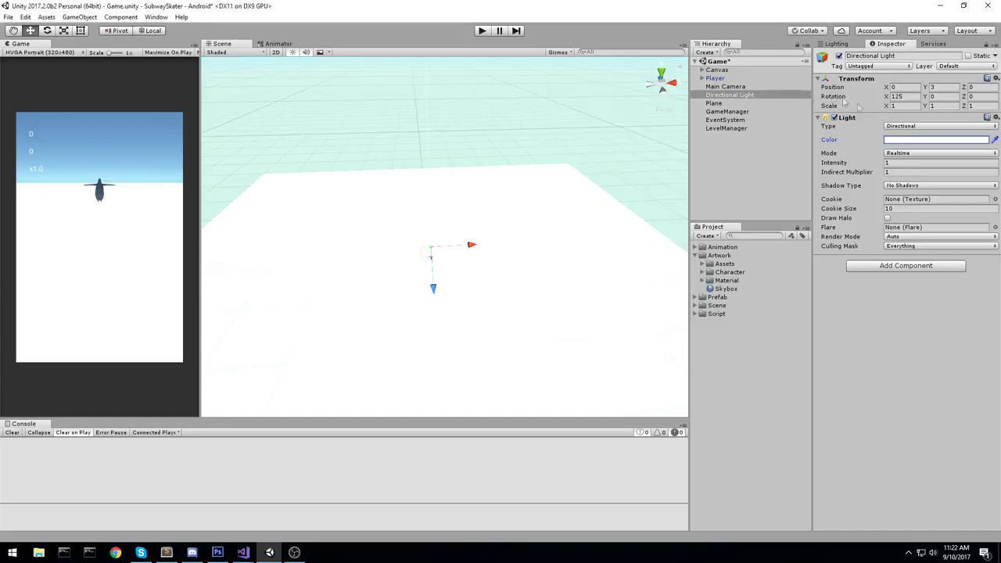
left_click(904, 95)
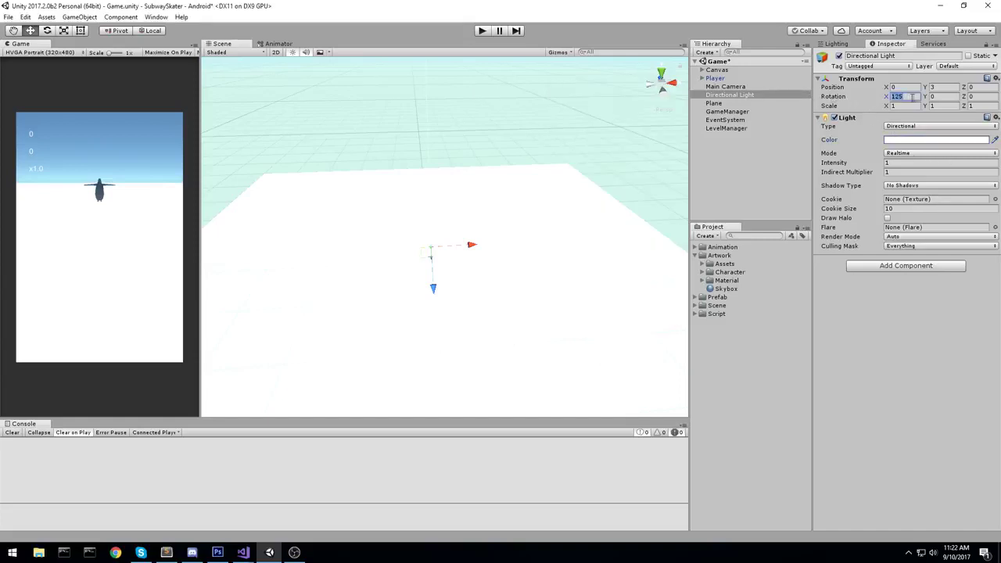
- Play-test the run under the white directional light, changing lanes and sliding past obstacles, and stop the run
left_click(488, 32)
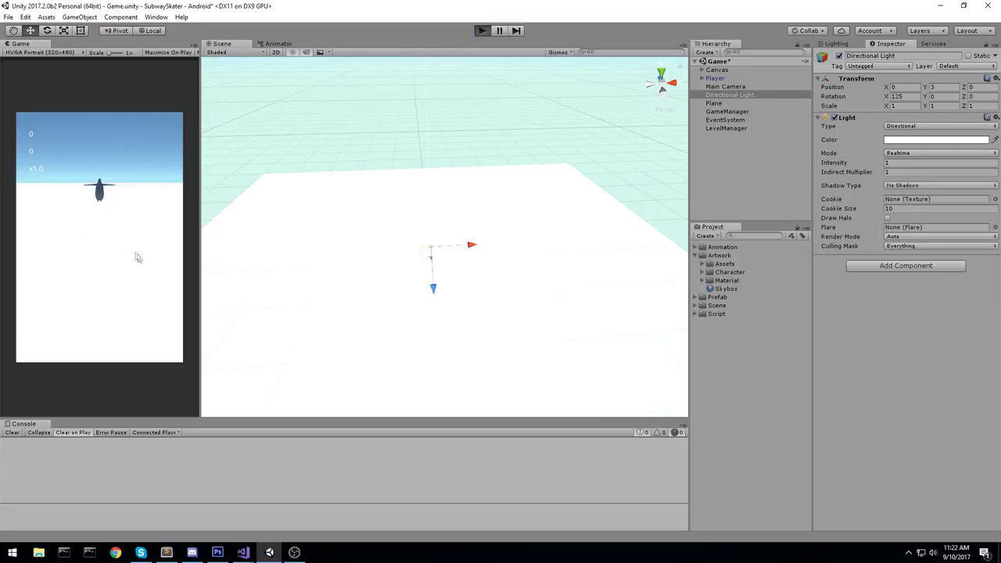
left_click(131, 260)
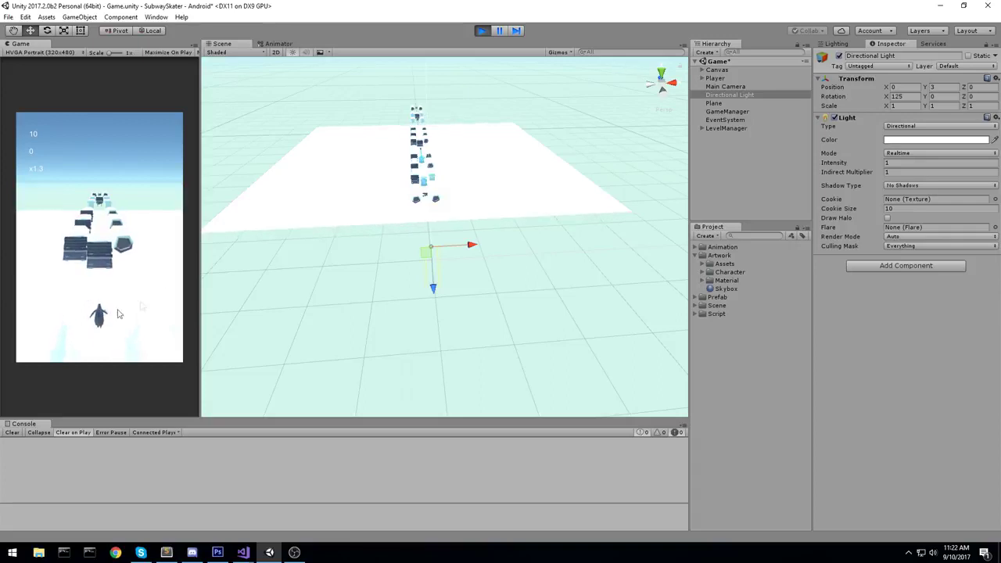
mouse_move(100, 306)
left_mouse_down()
mouse_move(156, 304)
mouse_move(118, 302)
left_mouse_up()
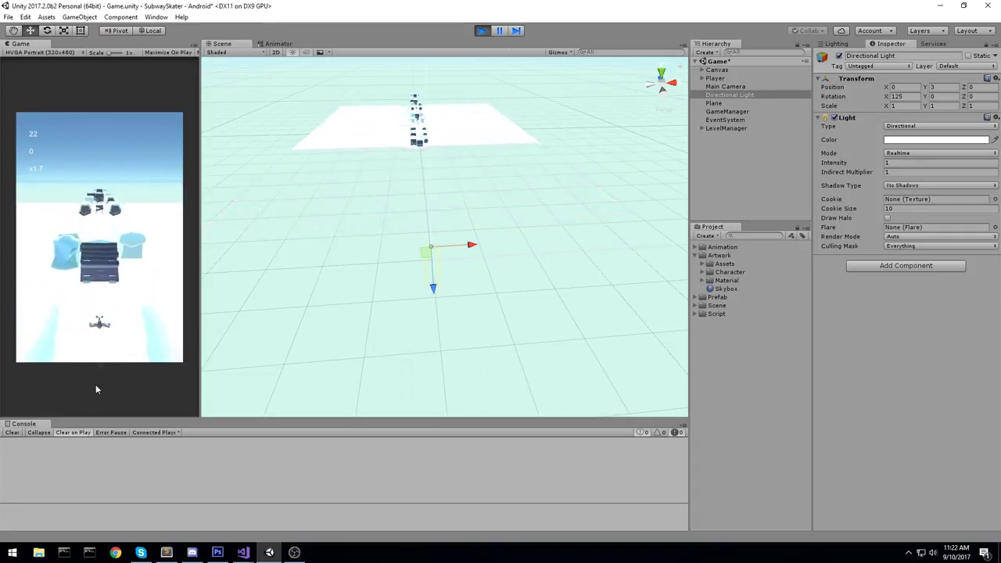
left_click_drag(95, 386, 104, 321)
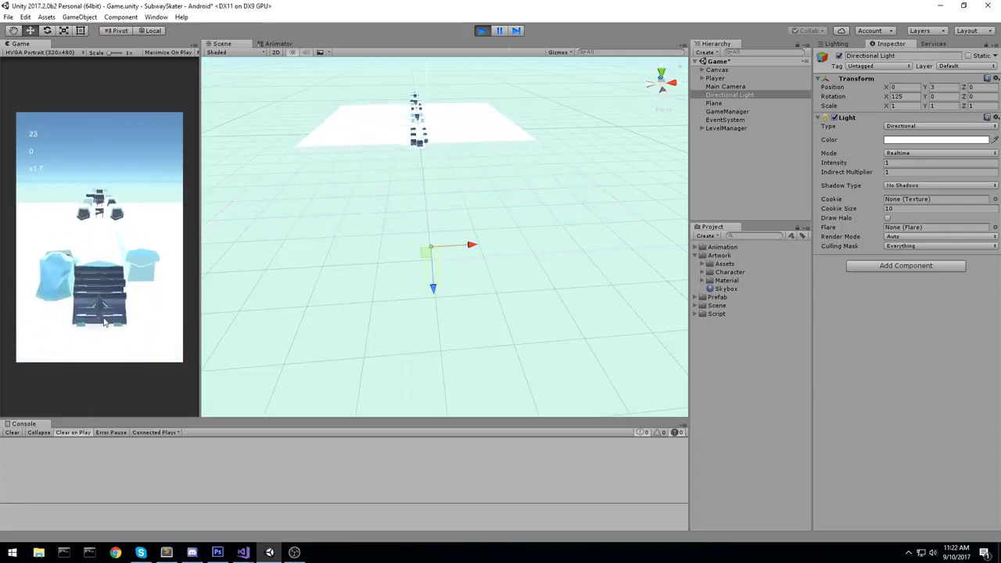
left_click(482, 31)
- Create a new material named Floor in the Artwork folder
left_click(560, 260)
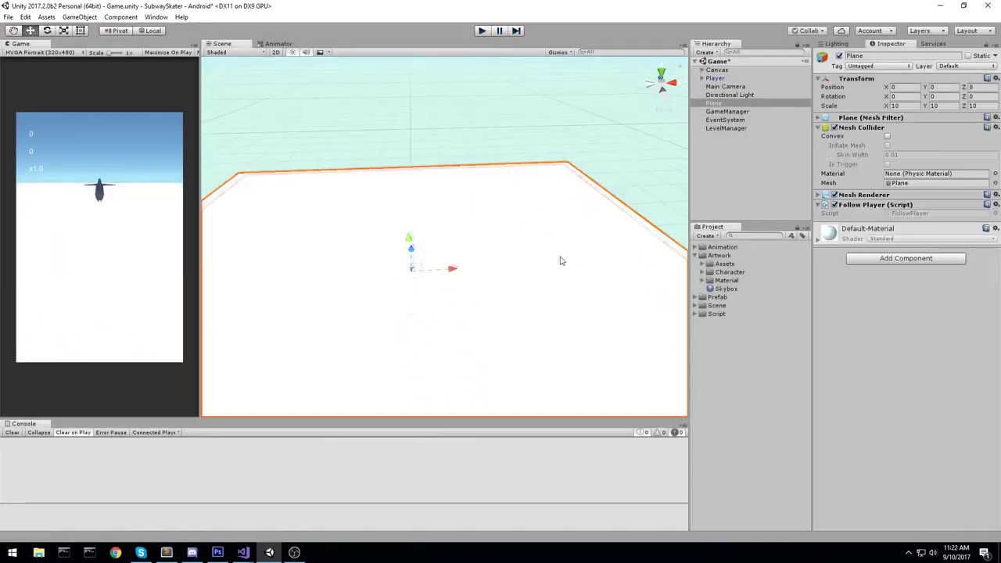
left_click(720, 258)
right_click(720, 257)
mouse_move(766, 263)
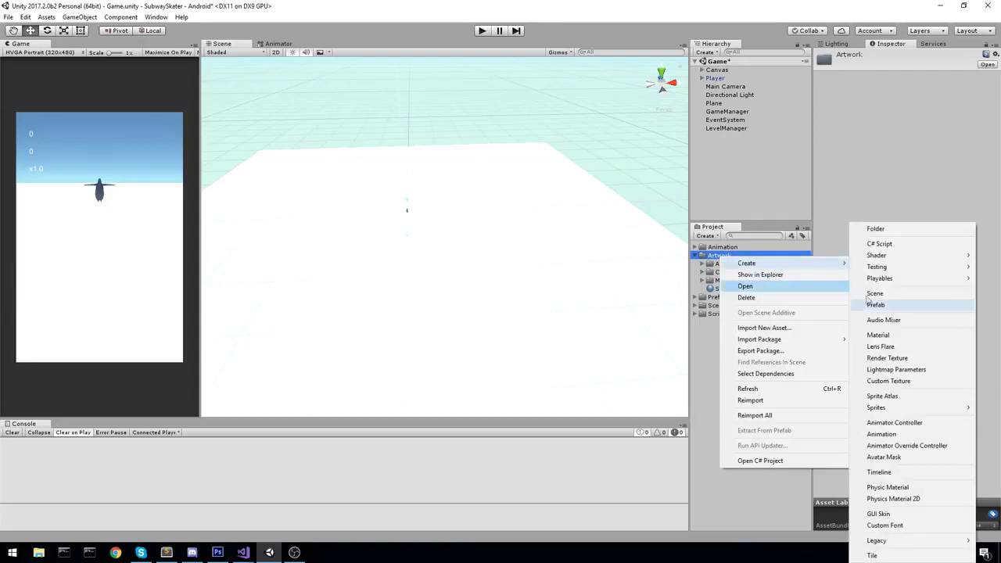
left_click(891, 335)
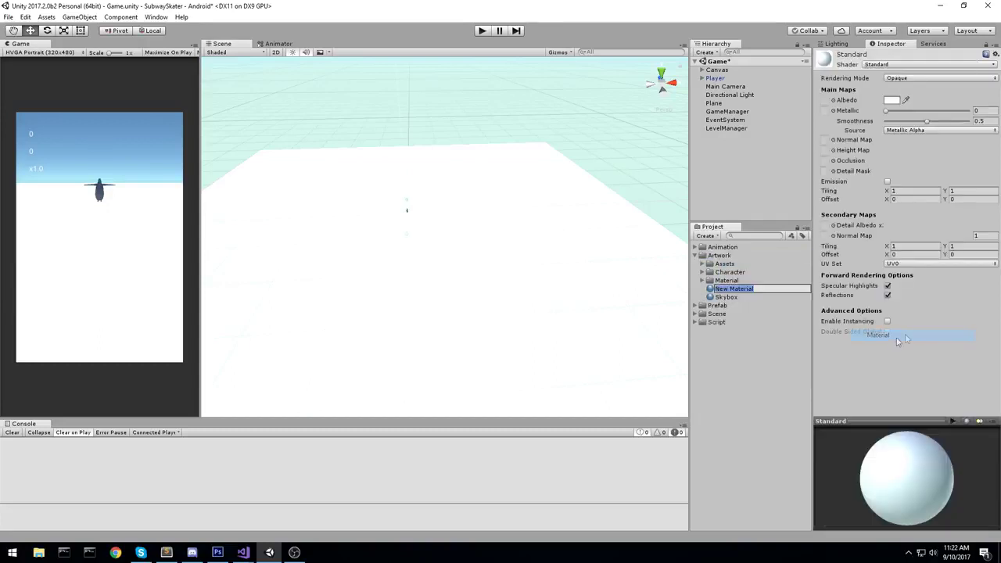
type("Floor")
key("Return")
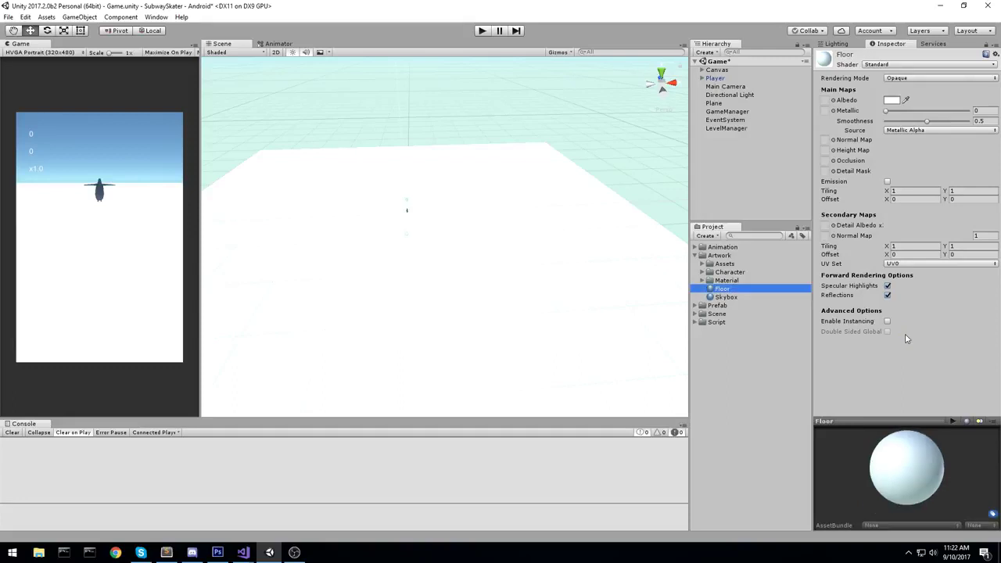
- Apply the Floor material to the ground plane and set its albedo to light cyan, about RGB 88, 255, 241
left_click_drag(719, 290, 599, 251)
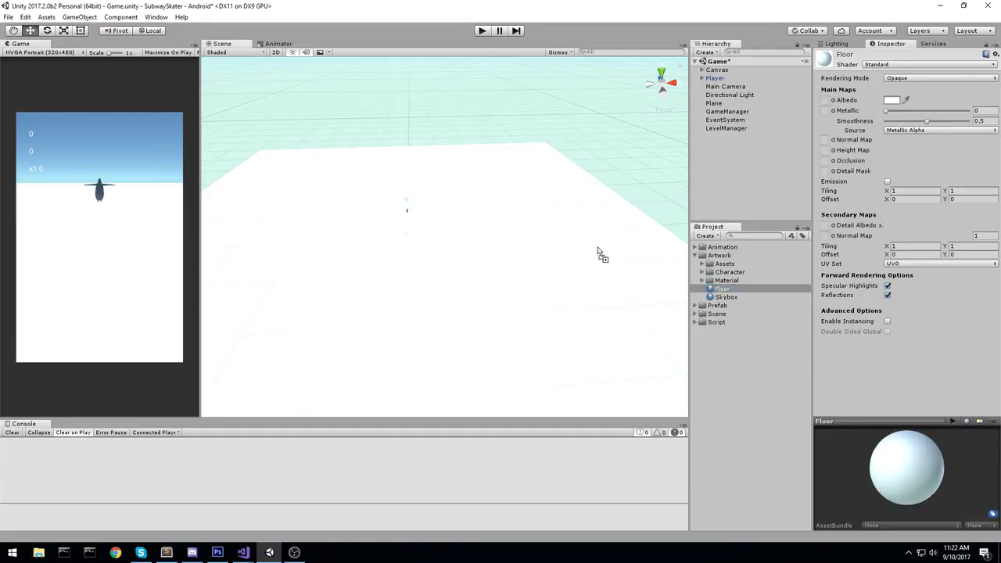
left_click(891, 100)
left_click_drag(572, 152, 619, 135)
left_click(656, 176)
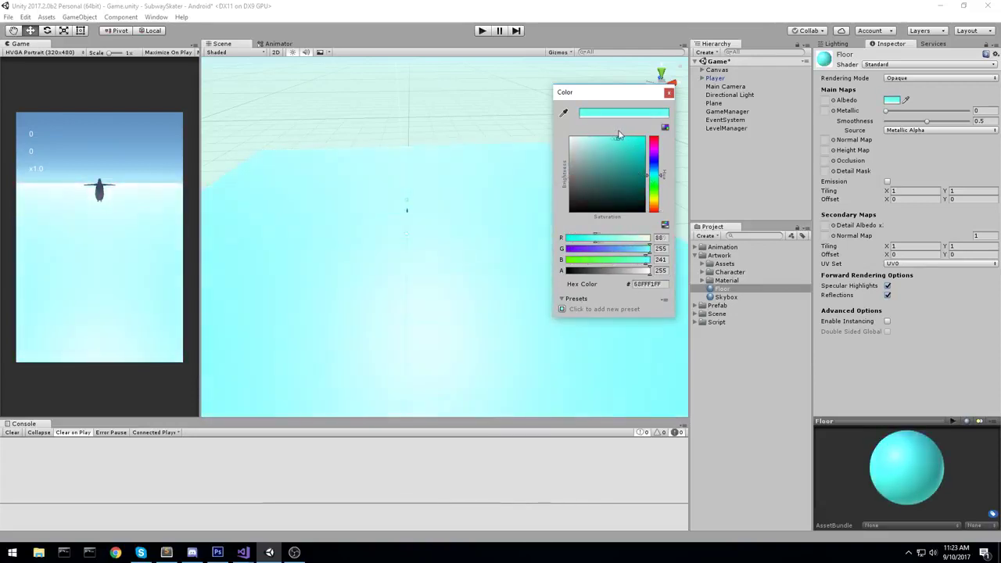
left_click(668, 93)
- Set the Floor material's smoothness to 0.487 during a test run, stop the run and open the albedo colour
left_click(483, 31)
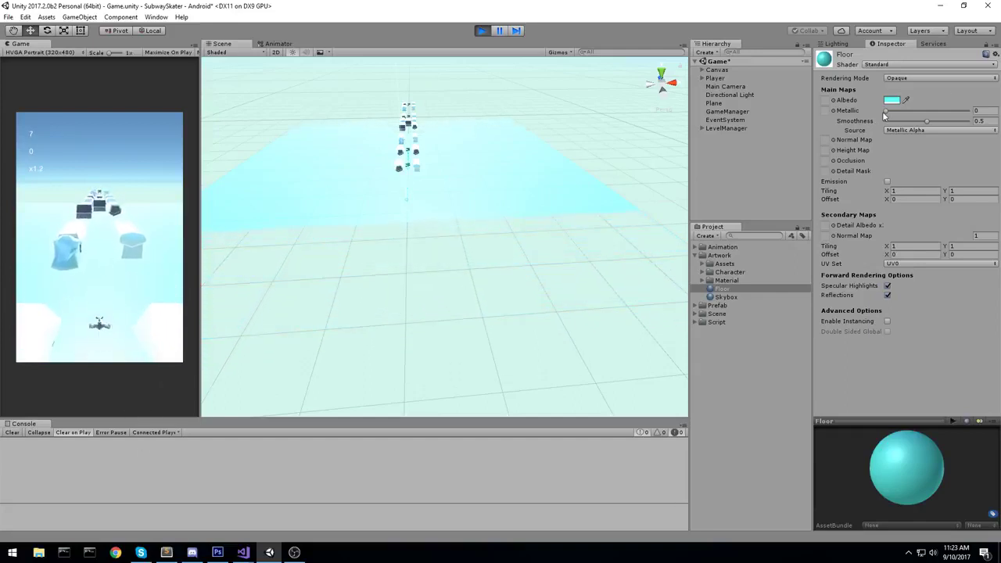
left_click_drag(886, 110, 926, 114)
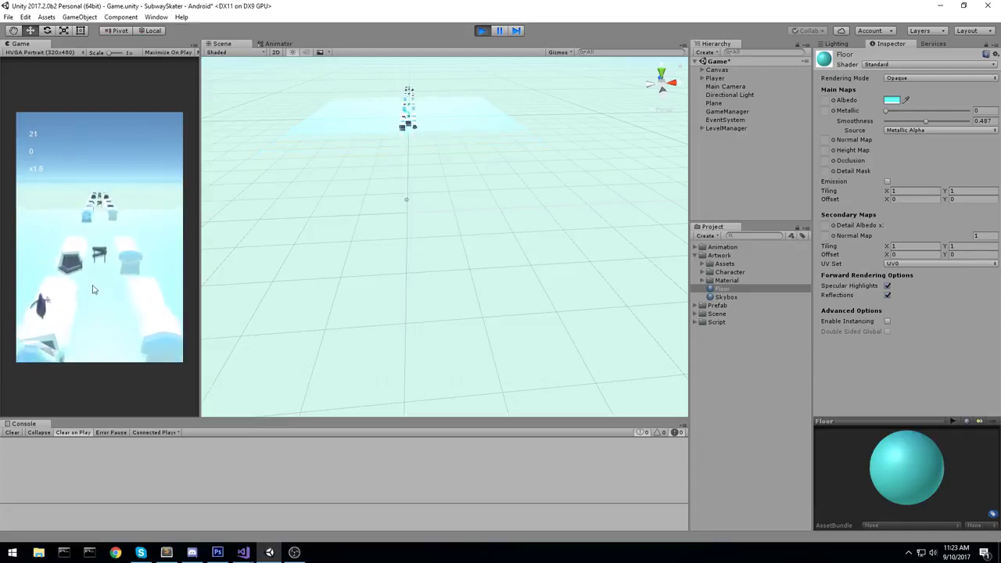
left_click_drag(68, 282, 106, 266)
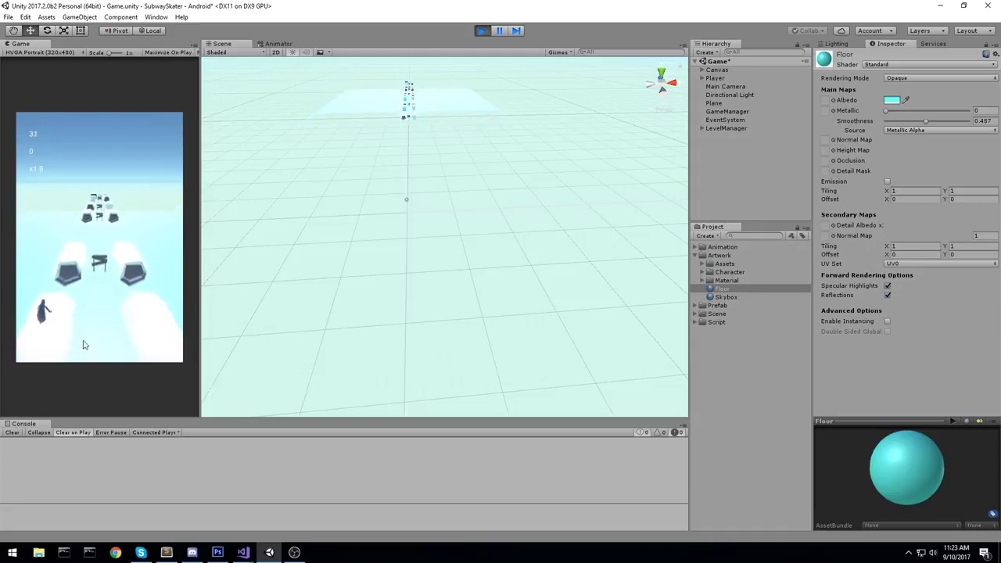
left_click(482, 30)
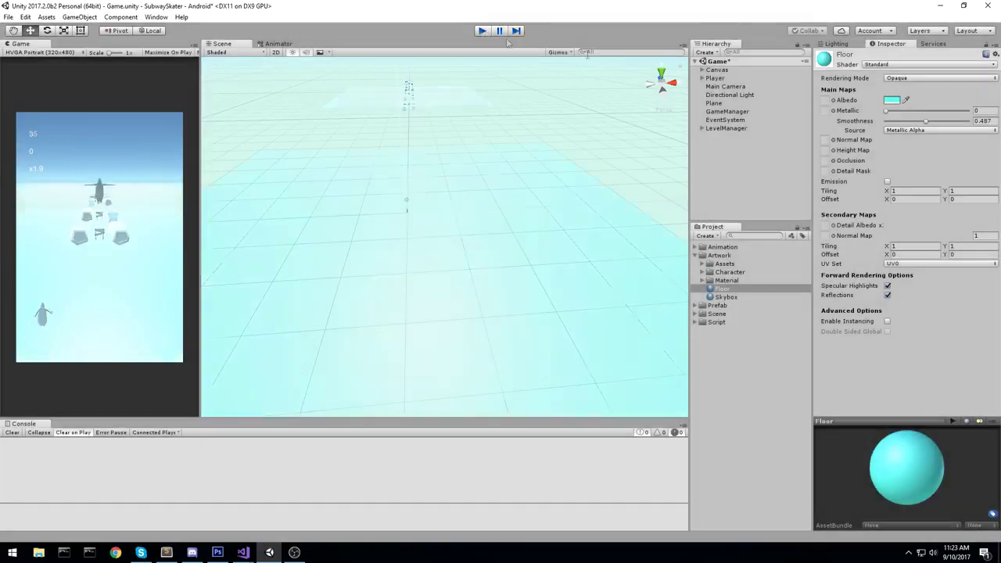
left_click(899, 98)
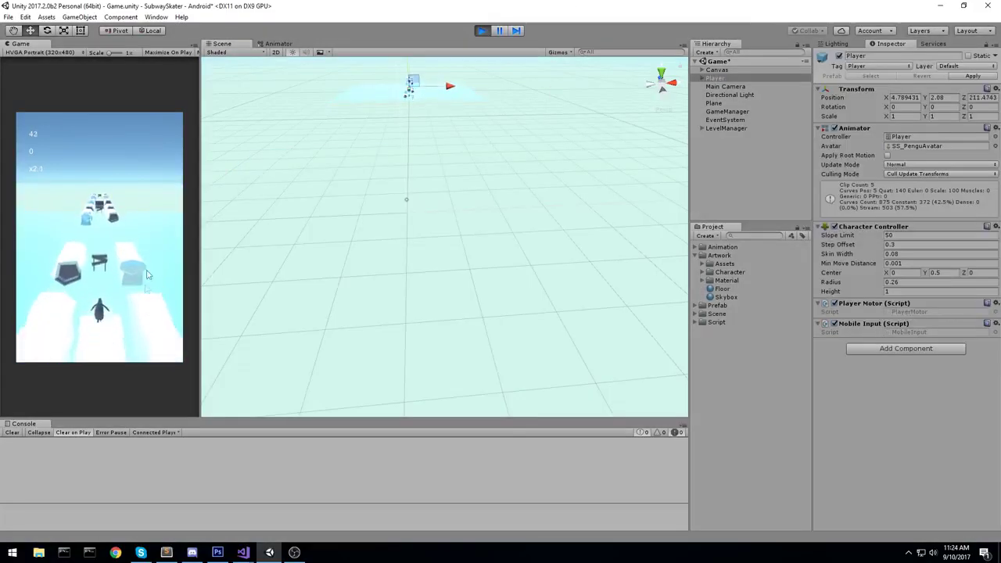
- Play-test the run on the cyan floor, jumping, sliding and switching lanes between the ice blocks and barriers
left_click_drag(53, 181, 47, 241)
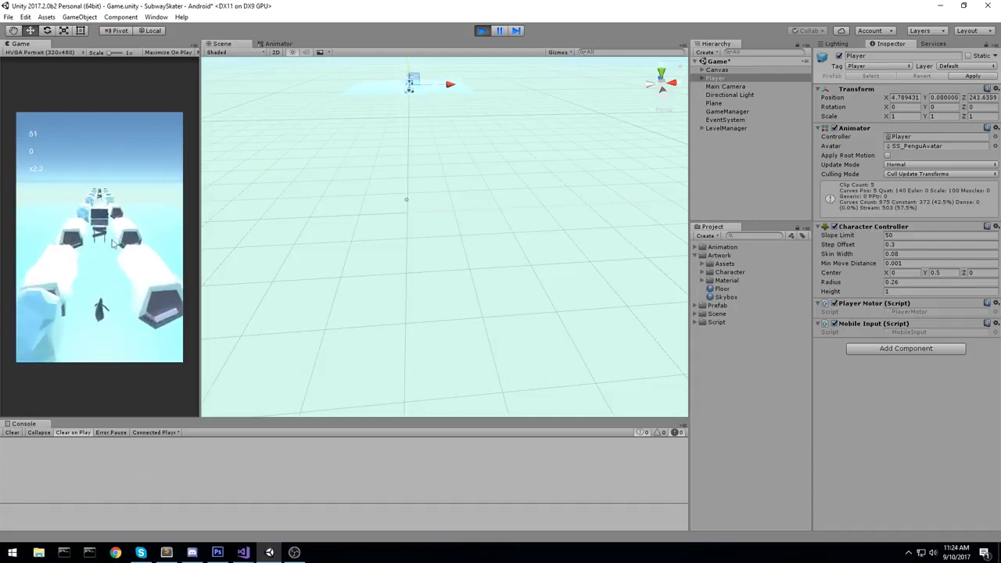
left_click_drag(116, 230, 133, 435)
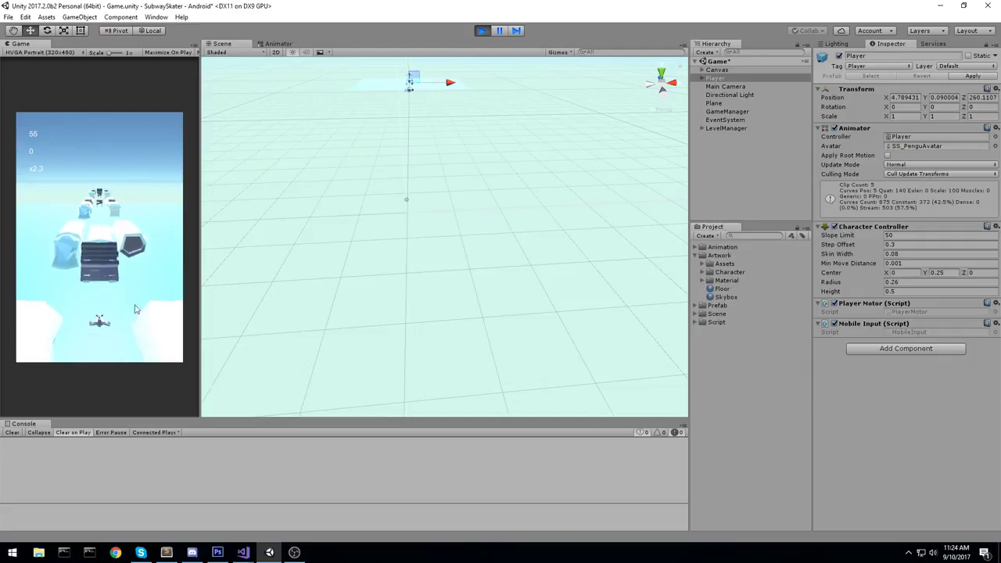
left_click_drag(136, 308, 115, 234)
left_click_drag(102, 273, 32, 241)
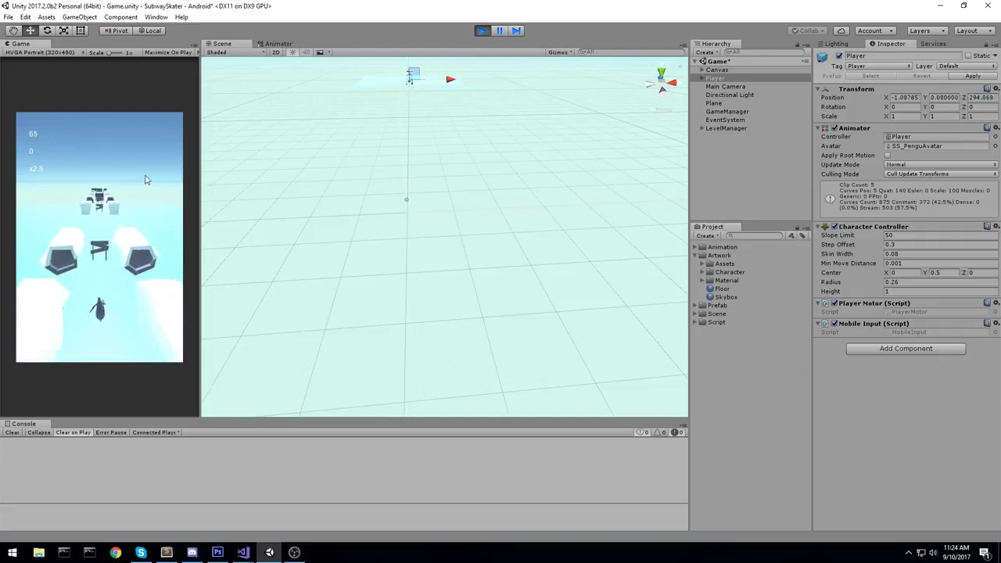
left_click_drag(146, 179, 90, 370)
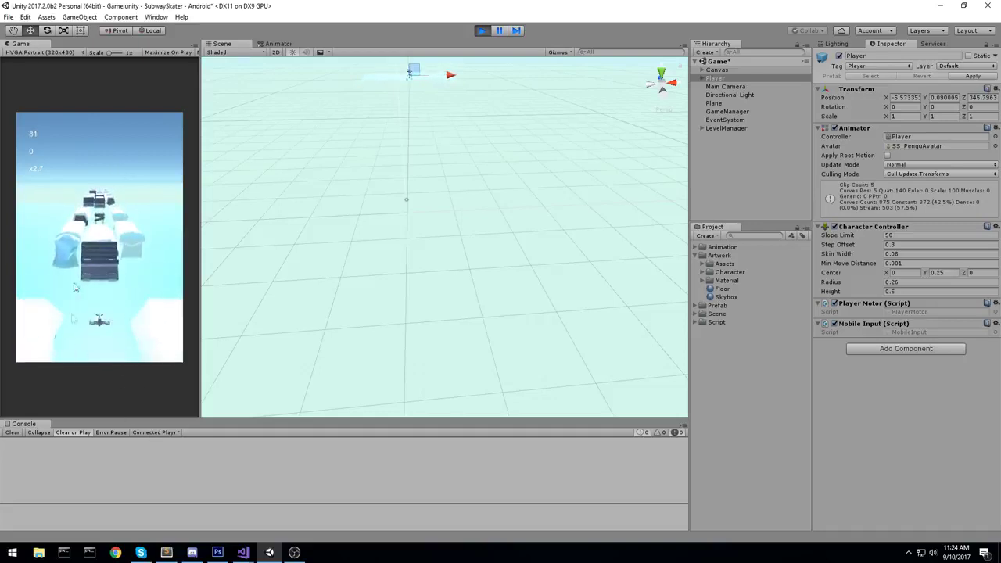
left_click_drag(101, 346, 99, 283)
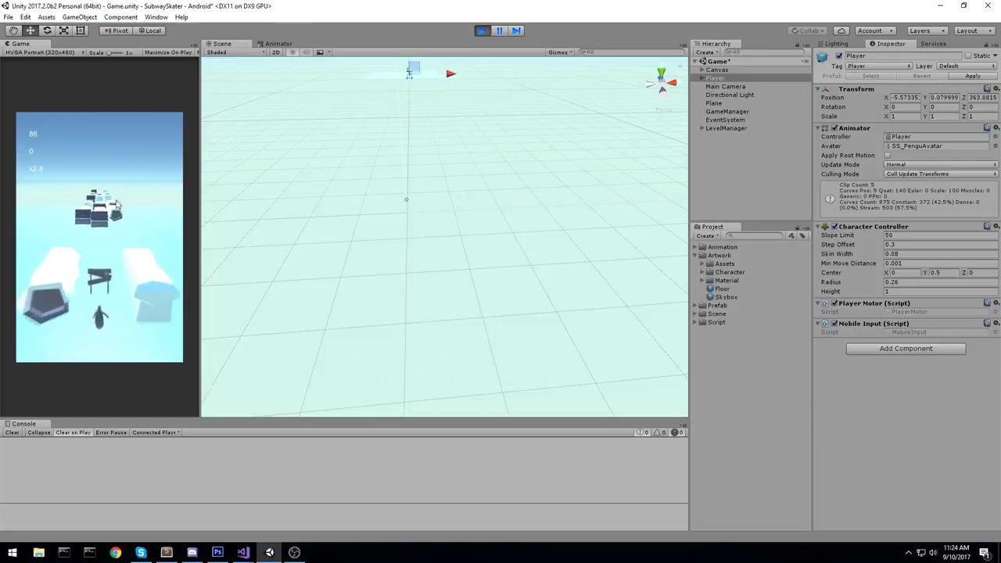
left_click_drag(105, 208, 108, 281)
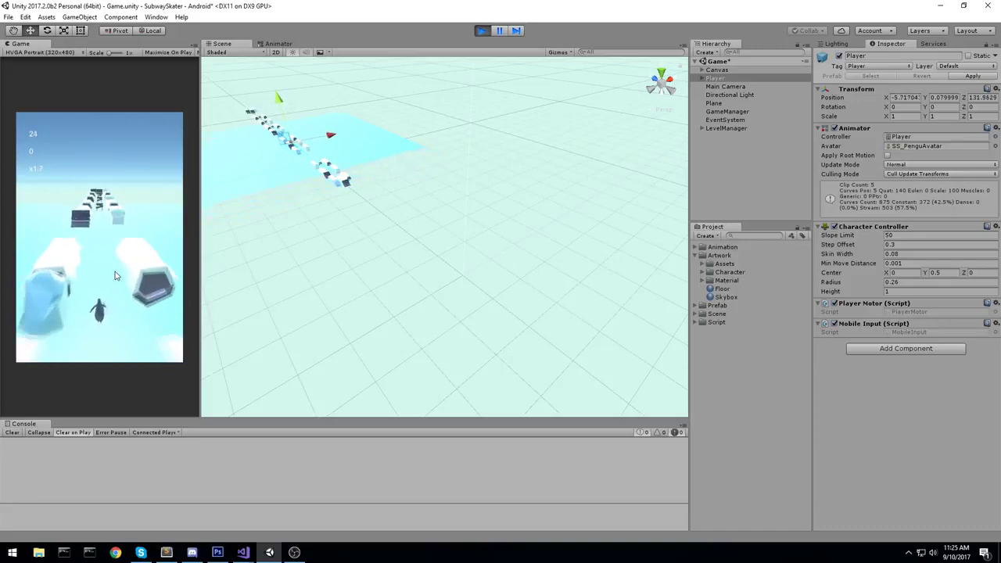
- Play another test run on the cyan floor with the Scene view angled diagonally, moving the penguin across the lanes
left_click_drag(121, 264, 47, 266)
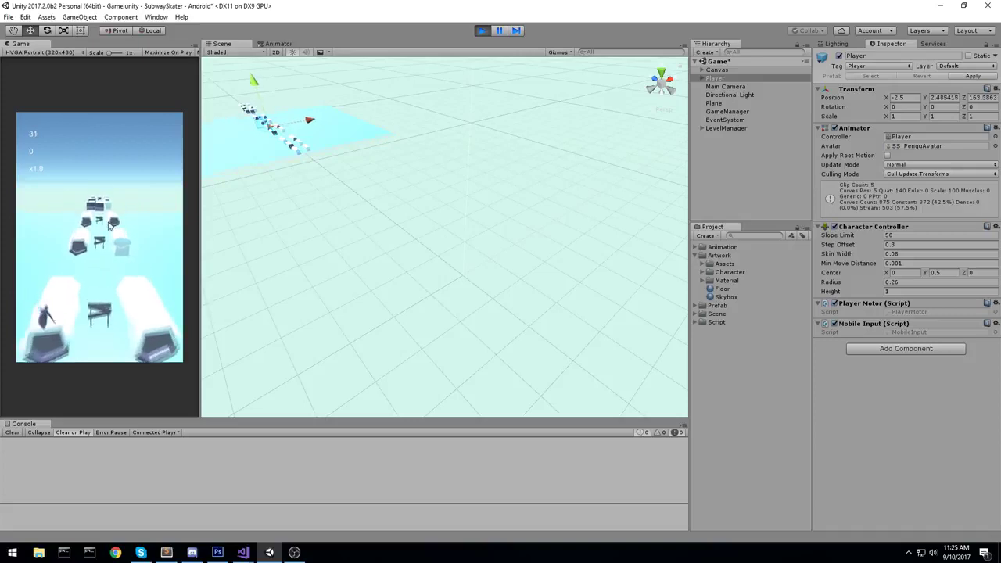
left_click_drag(109, 226, 167, 252)
left_click_drag(123, 286, 125, 400)
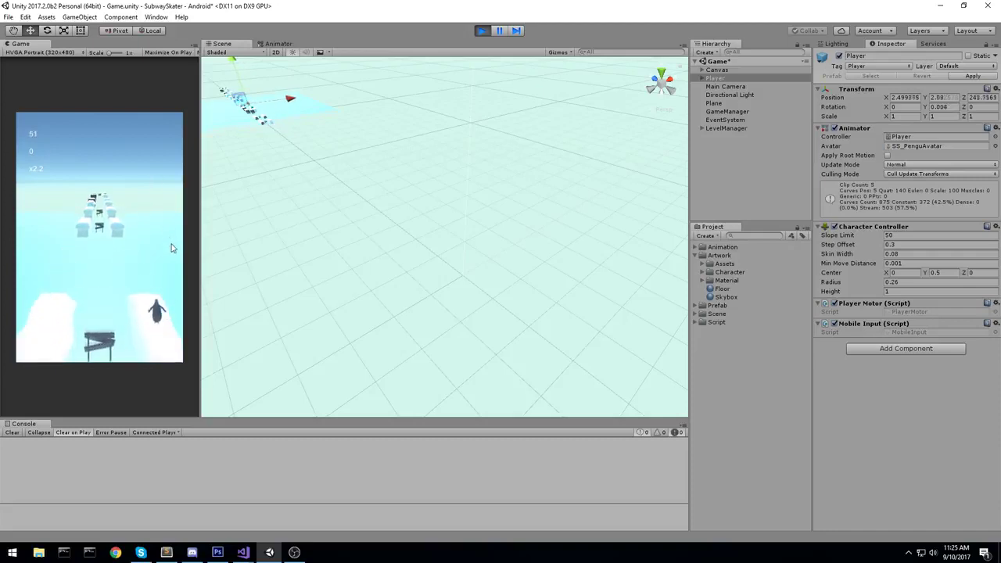
left_click_drag(172, 248, 89, 167)
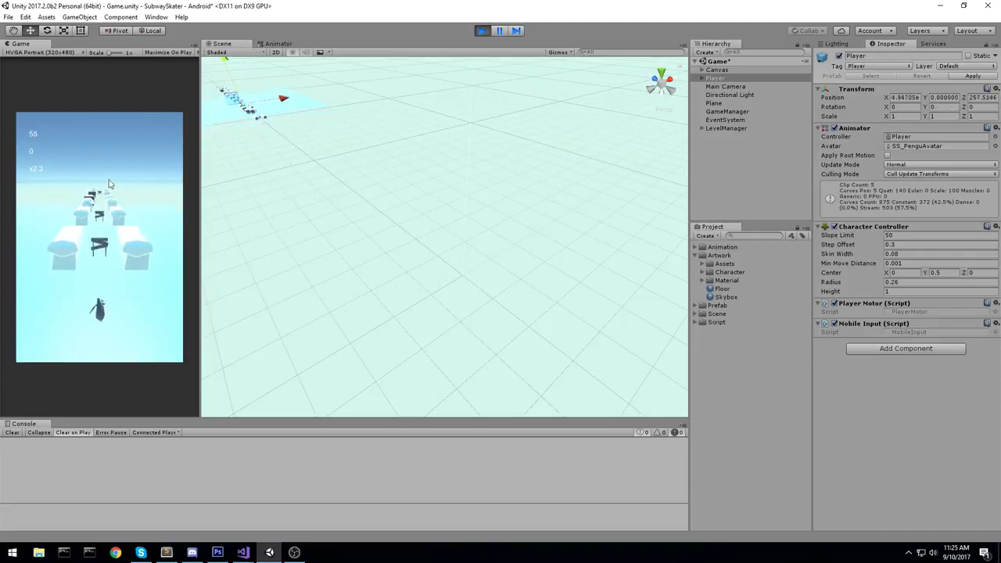
- Stop the test run and start a build and run of the game on a connected Android device
key("ctrl+p")
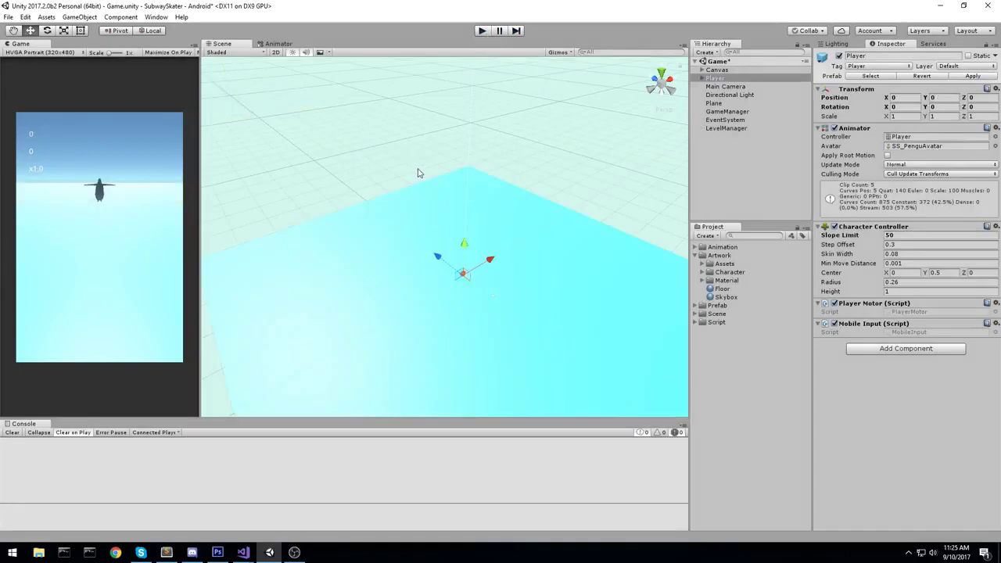
key("ctrl+b")
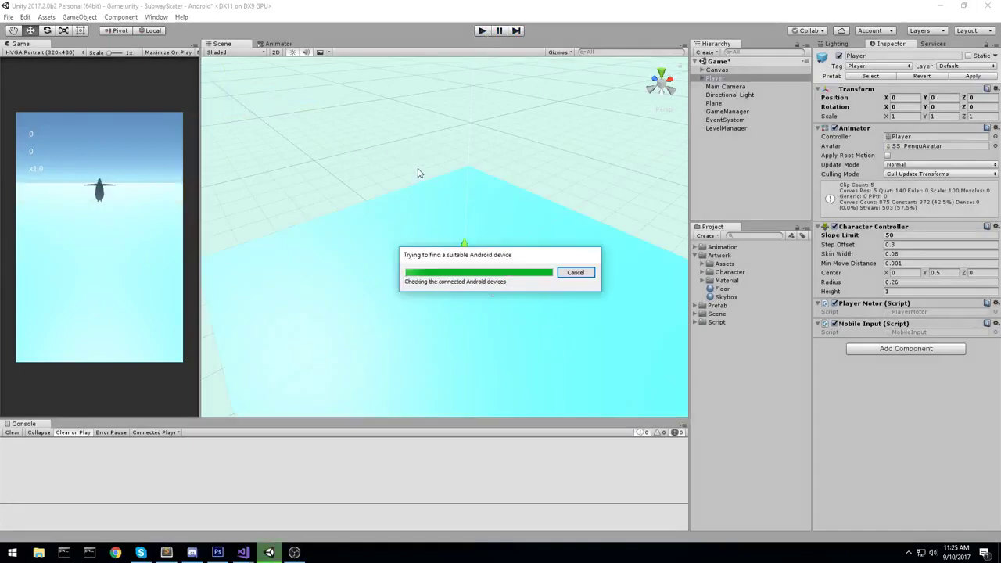